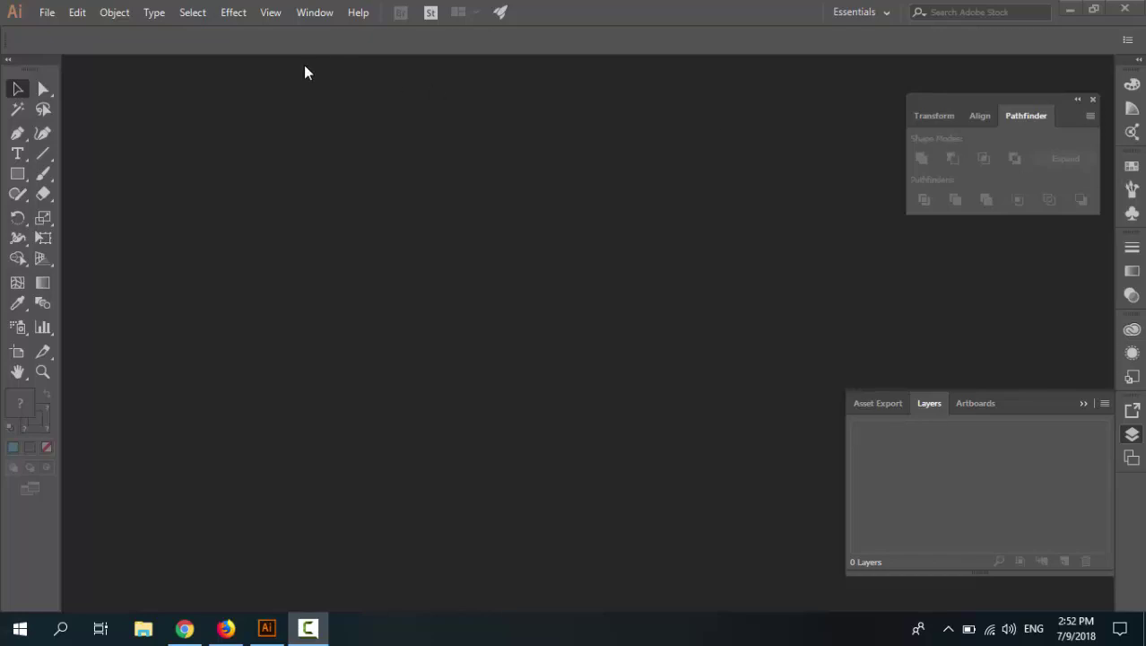
Step: Create a new 640 x 98 pt landscape document with one artboard in RGB Color mode
{"action": "left_click", "coordinate": [50, 16]}
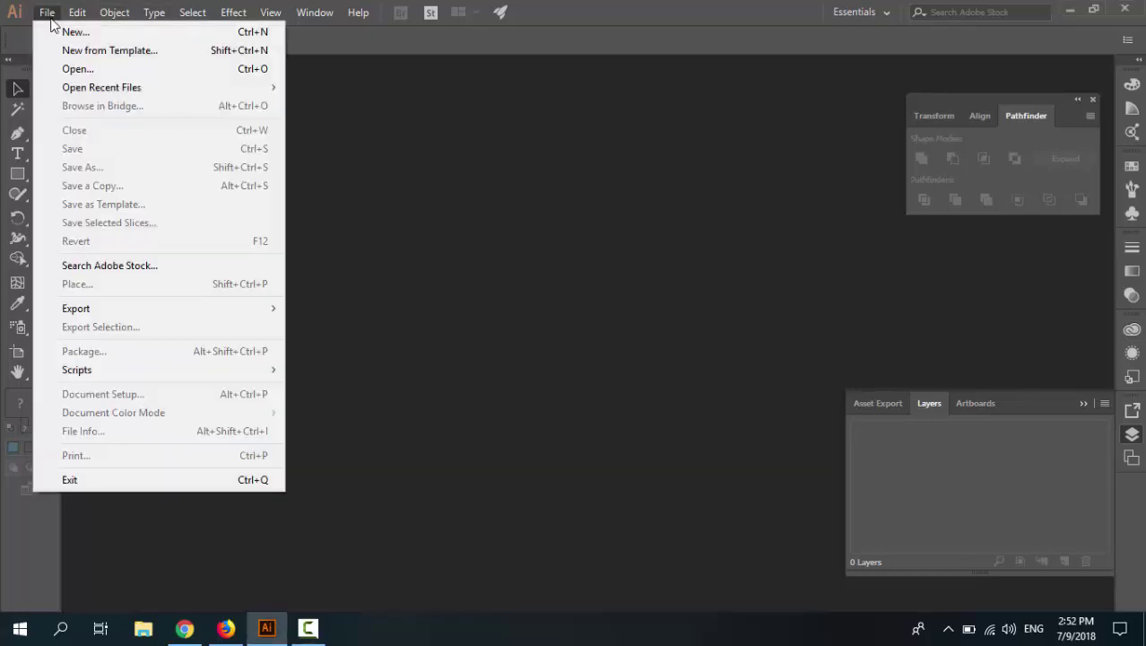
{"action": "left_click", "coordinate": [59, 32]}
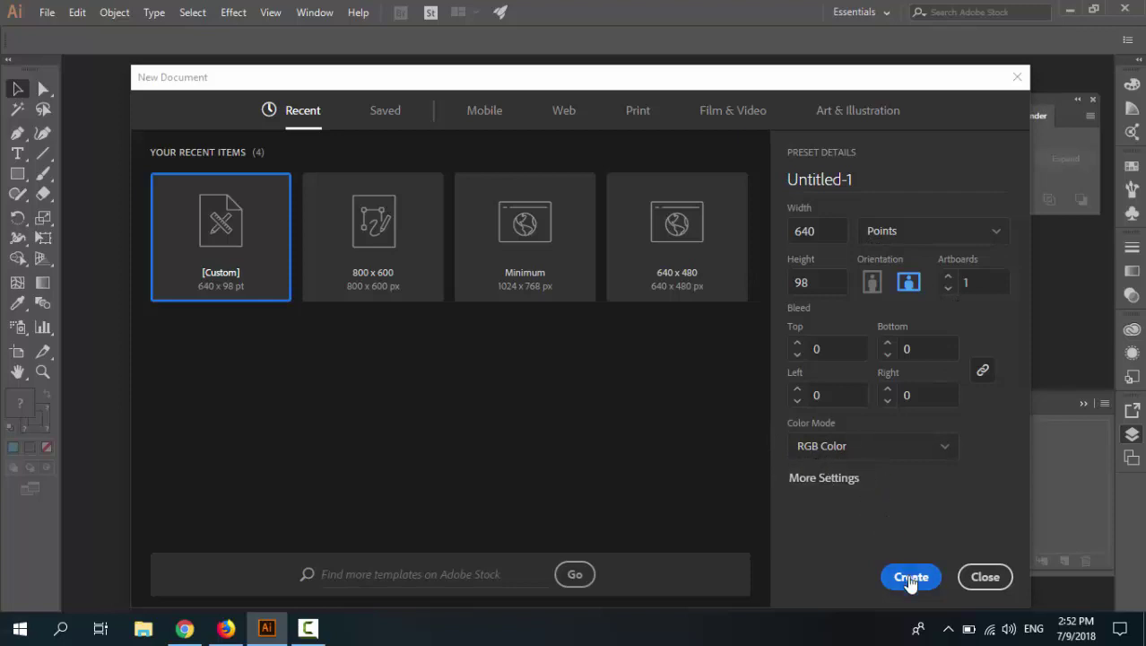
{"action": "left_click", "coordinate": [910, 578]}
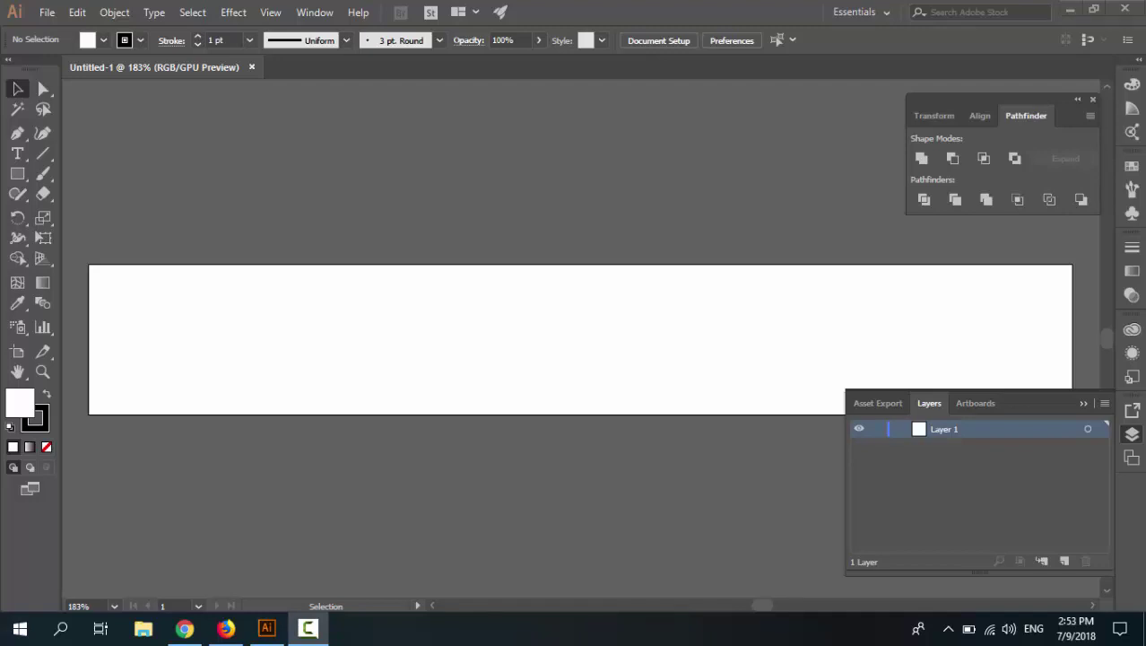
{"action": "scroll", "coordinate": [696, 363], "scroll_direction": "up", "scroll_amount": 1}
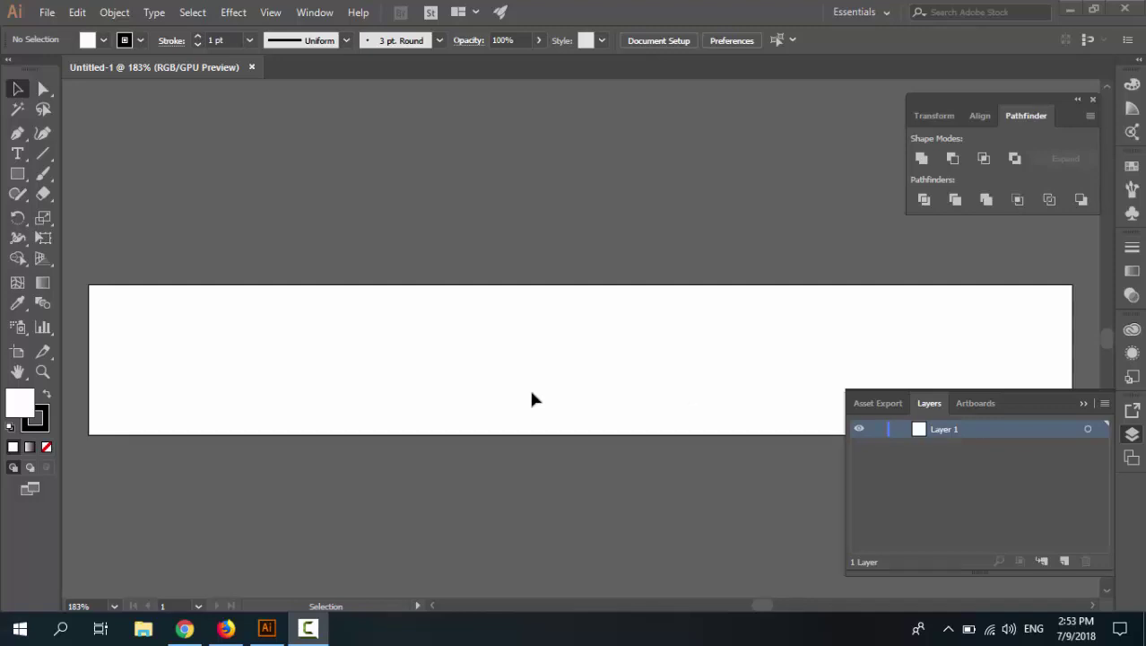
Step: Draw a rounded rectangle 22 pt wide and 42 pt high with a 22 pt corner radius on the artboard
{"action": "left_click", "coordinate": [17, 173]}
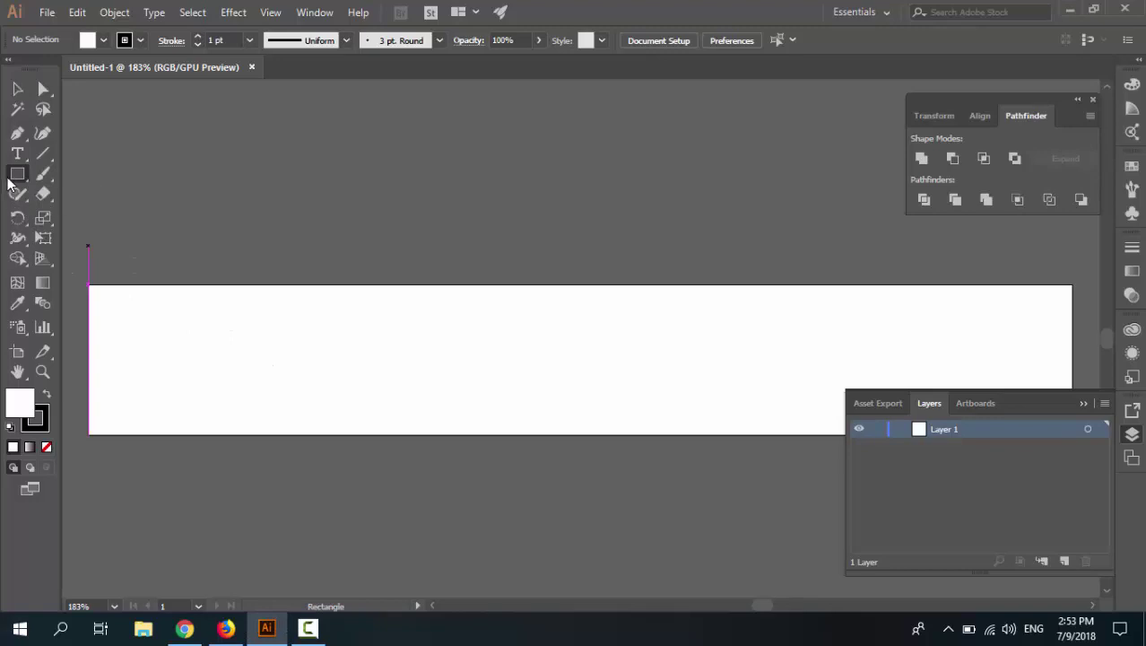
{"action": "left_click", "coordinate": [17, 175]}
{"action": "left_click_drag", "start_coordinate": [27, 185], "coordinate": [56, 193]}
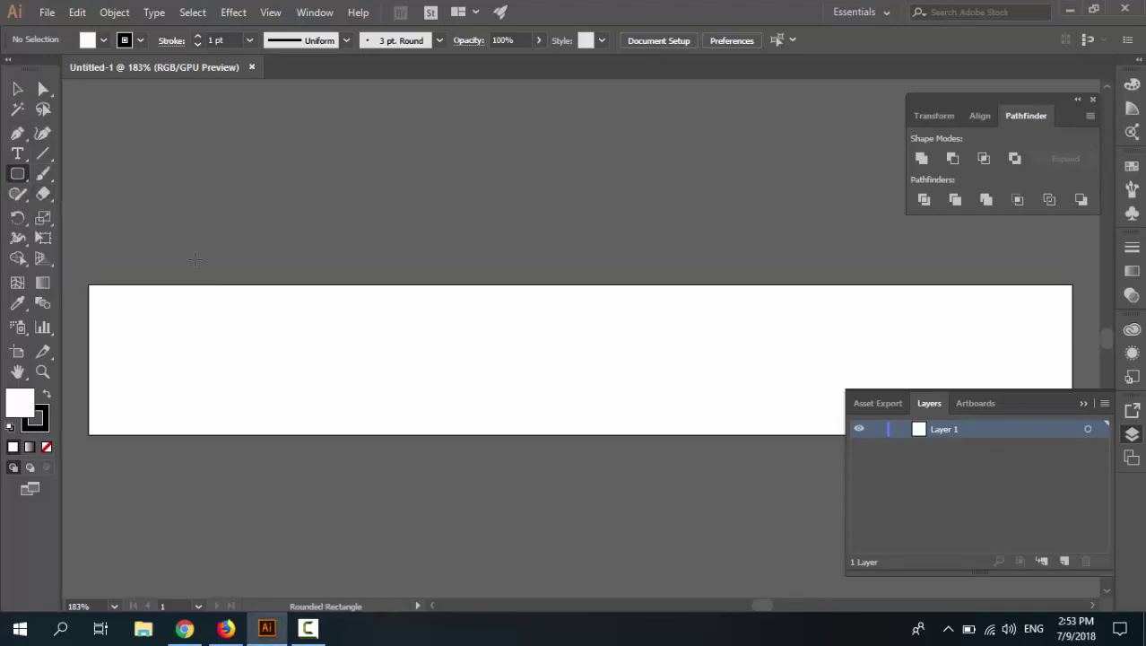
{"action": "left_click", "coordinate": [525, 381]}
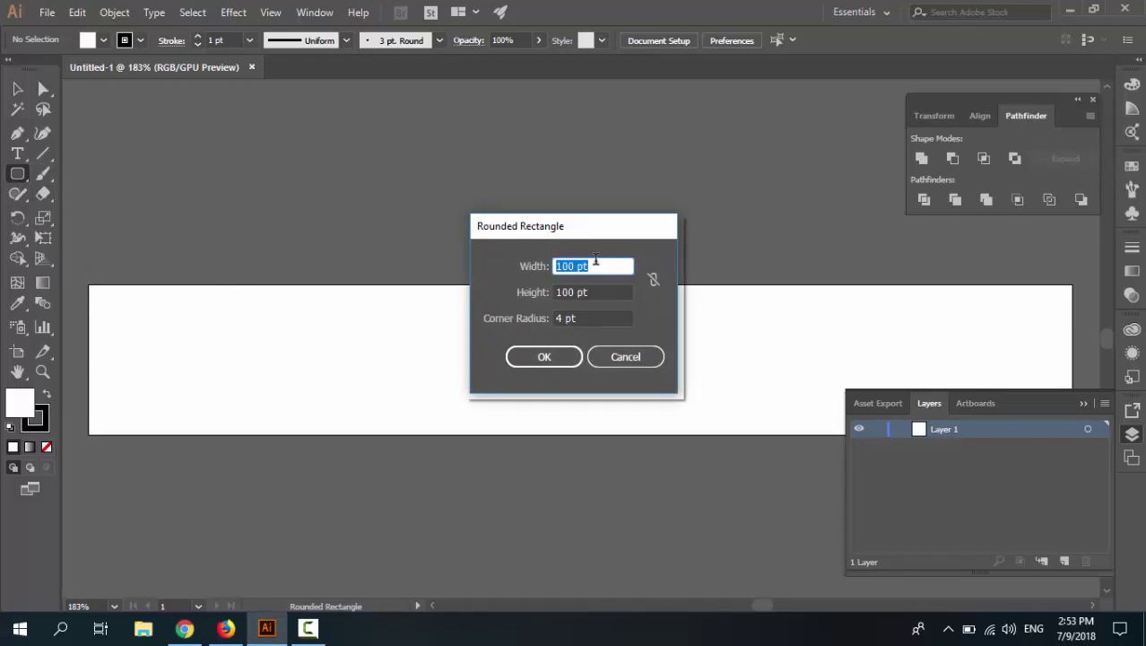
{"action": "type", "text": "22"}
{"action": "key", "text": "Tab"}
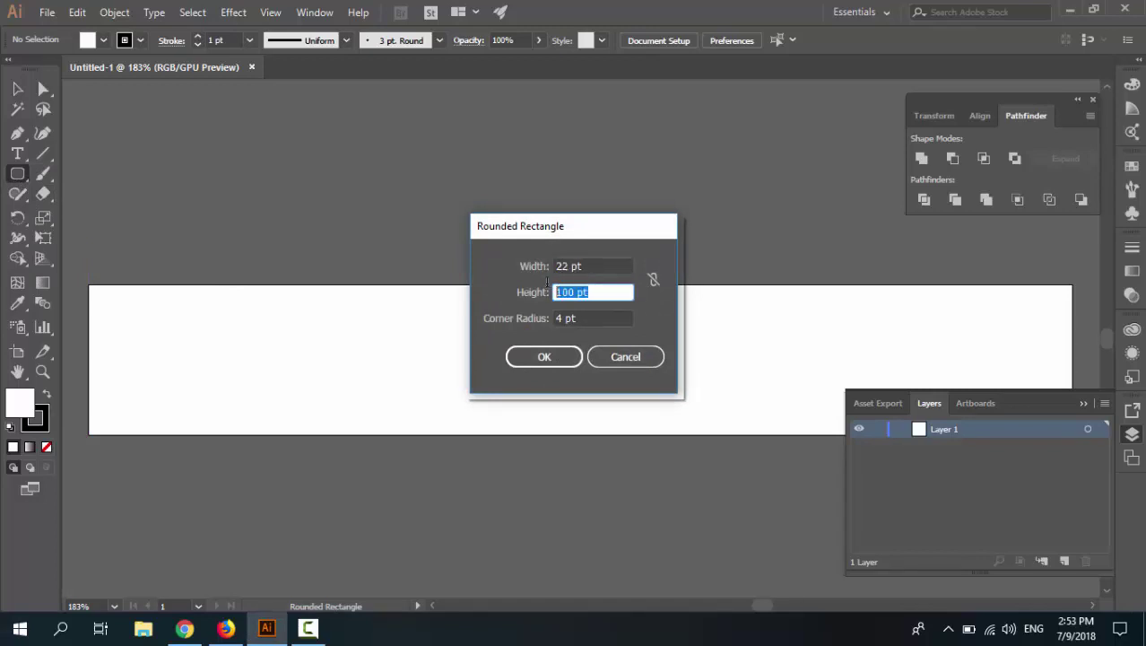
{"action": "type", "text": "42"}
{"action": "key", "text": "Tab"}
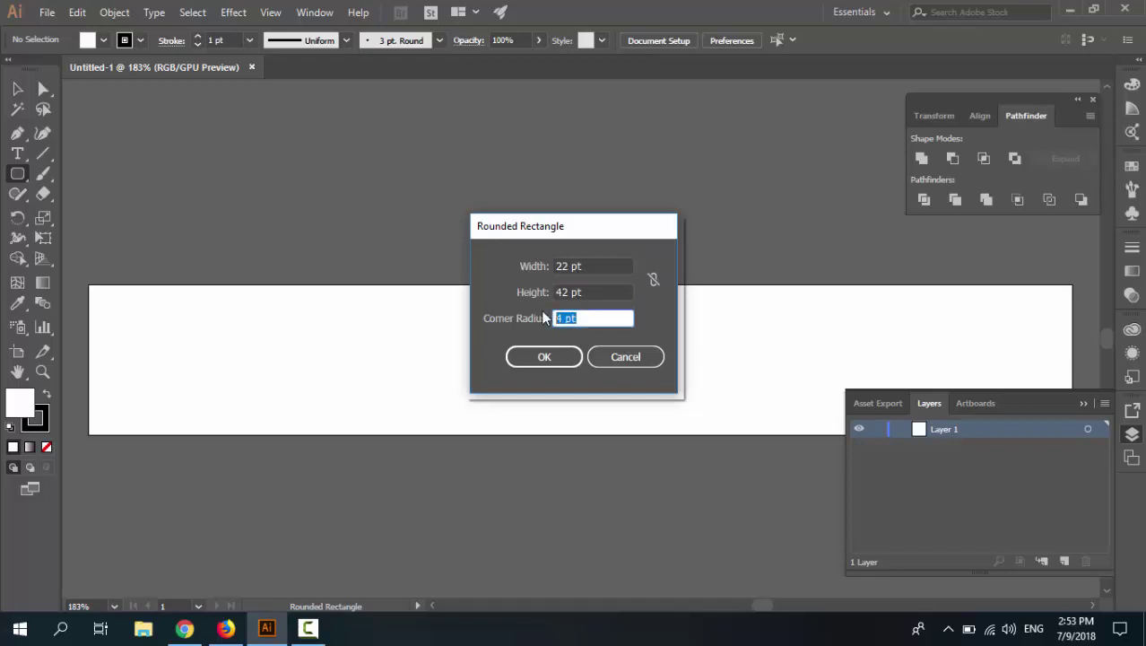
{"action": "type", "text": "20"}
{"action": "left_click", "coordinate": [555, 356]}
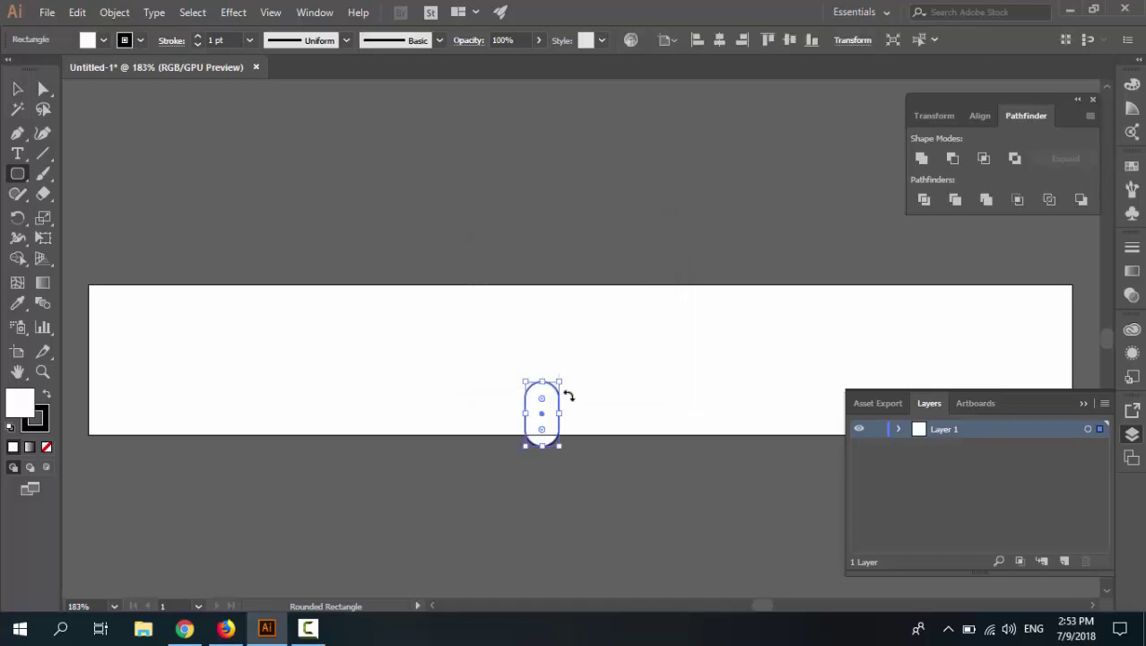
Step: Remove the rounded rectangle's fill and set its stroke weight to 2 pt
{"action": "left_click", "coordinate": [104, 40]}
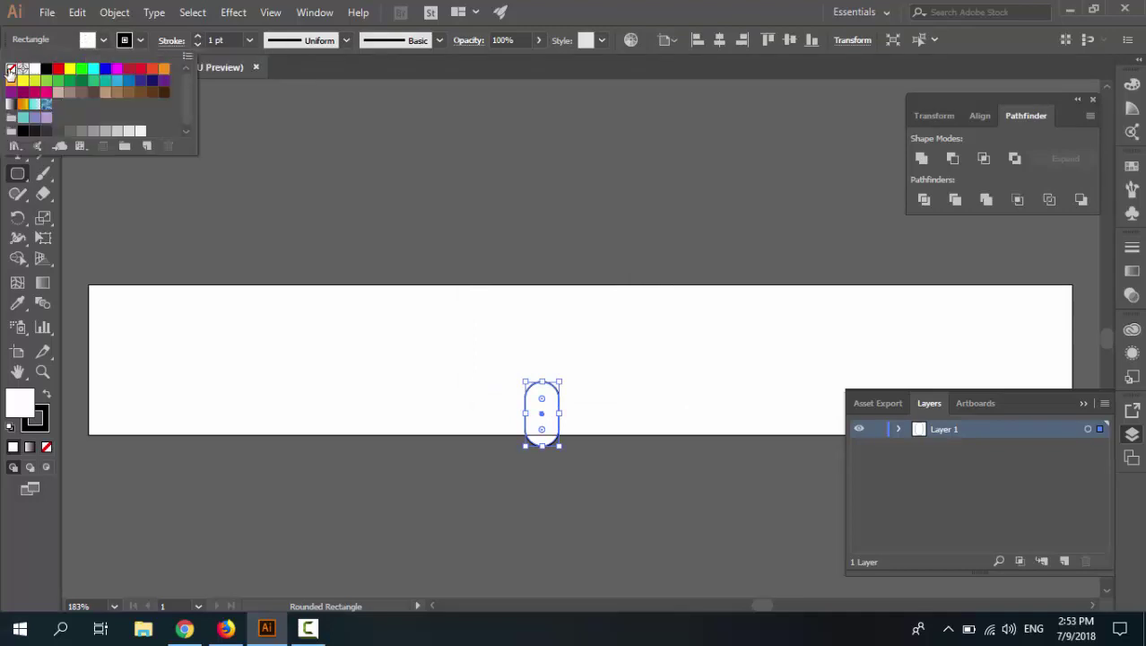
{"action": "left_click", "coordinate": [10, 70]}
{"action": "left_click", "coordinate": [160, 36]}
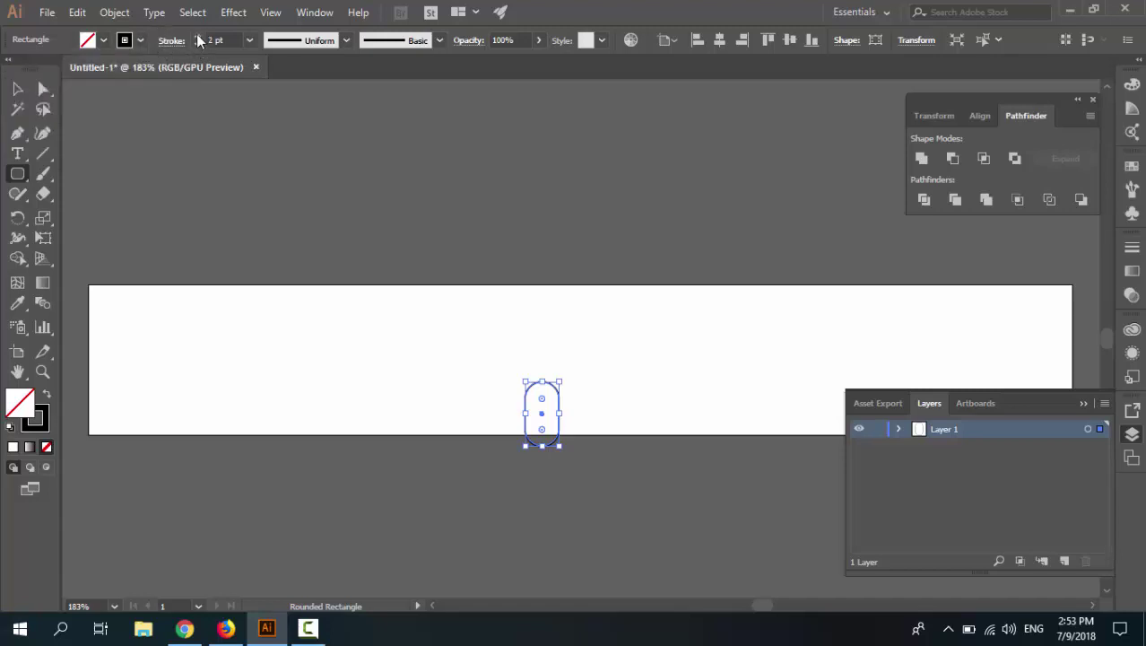
{"action": "left_click", "coordinate": [197, 37]}
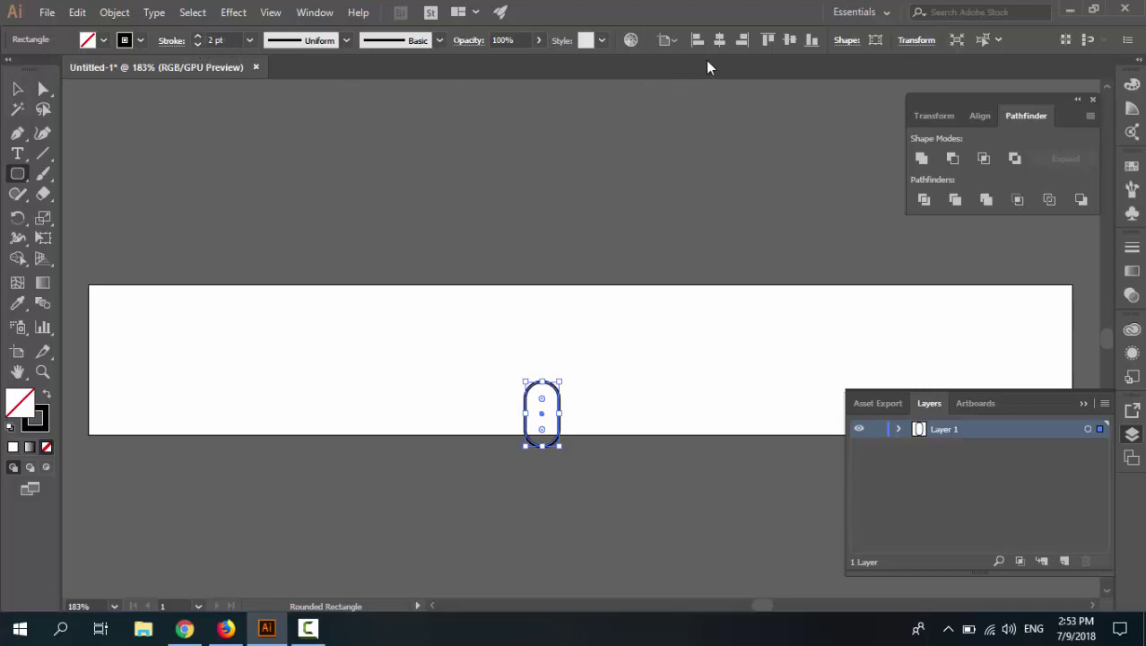
Step: Center the rounded rectangle horizontally and vertically on the artboard
{"action": "left_click", "coordinate": [719, 39]}
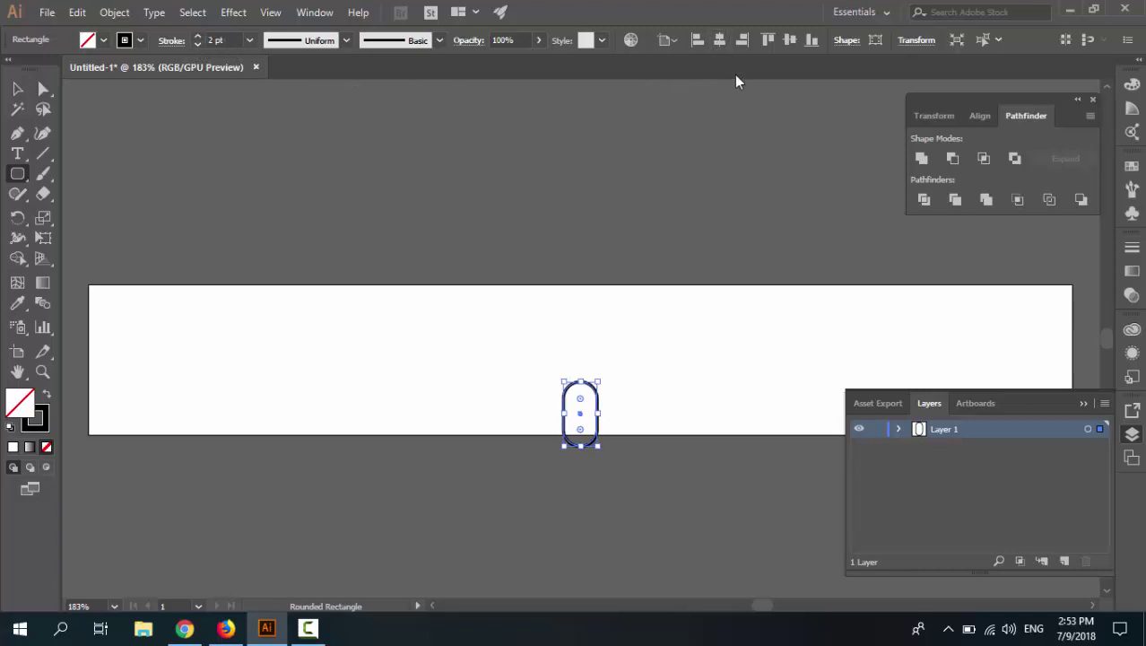
{"action": "left_click", "coordinate": [790, 41]}
{"action": "key", "text": "ctrl+plus"}
{"action": "key", "text": "ctrl+plus"}
{"action": "key", "text": "ctrl+plus"}
{"action": "key", "text": "ctrl+plus"}
{"action": "key", "text": "ctrl+plus"}
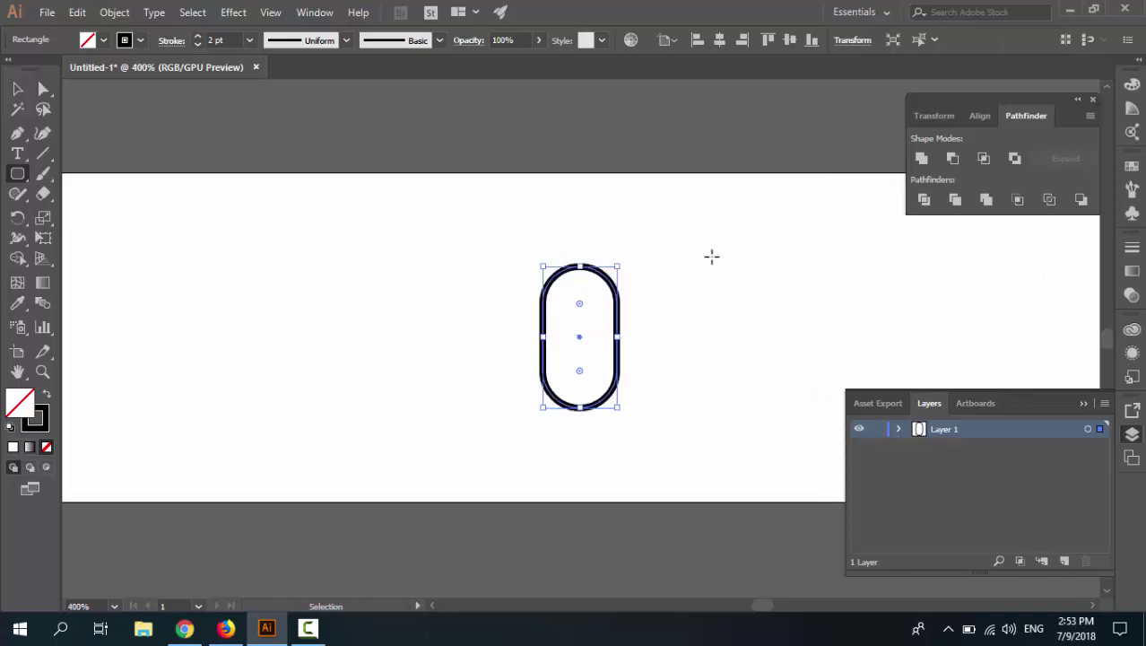
Step: Change the rounded rectangle's stroke color to the light gray swatch just lighter than R=153 G=153 B=153
{"action": "left_click", "coordinate": [126, 40]}
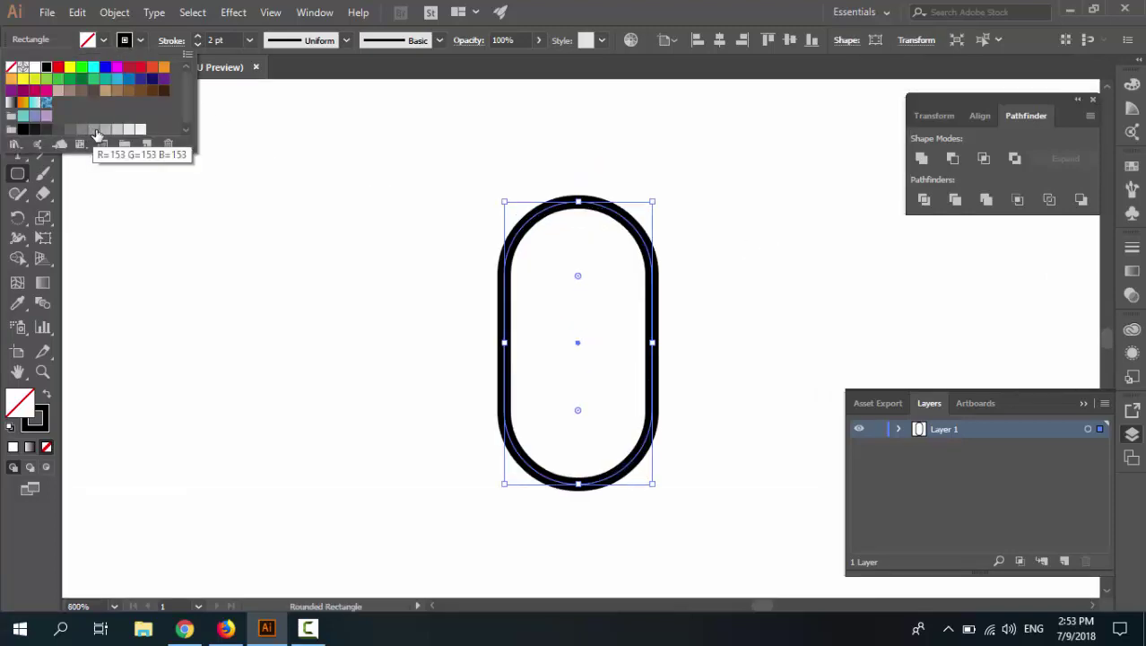
{"action": "left_click", "coordinate": [93, 131]}
{"action": "left_click", "coordinate": [105, 131]}
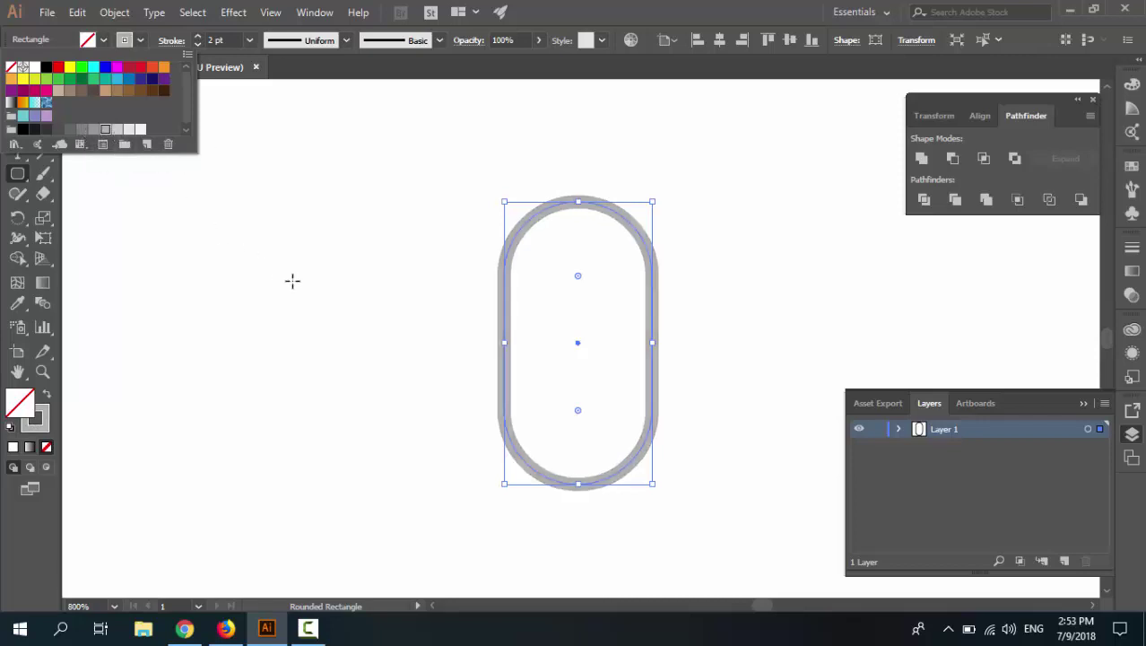
{"action": "left_click", "coordinate": [577, 61]}
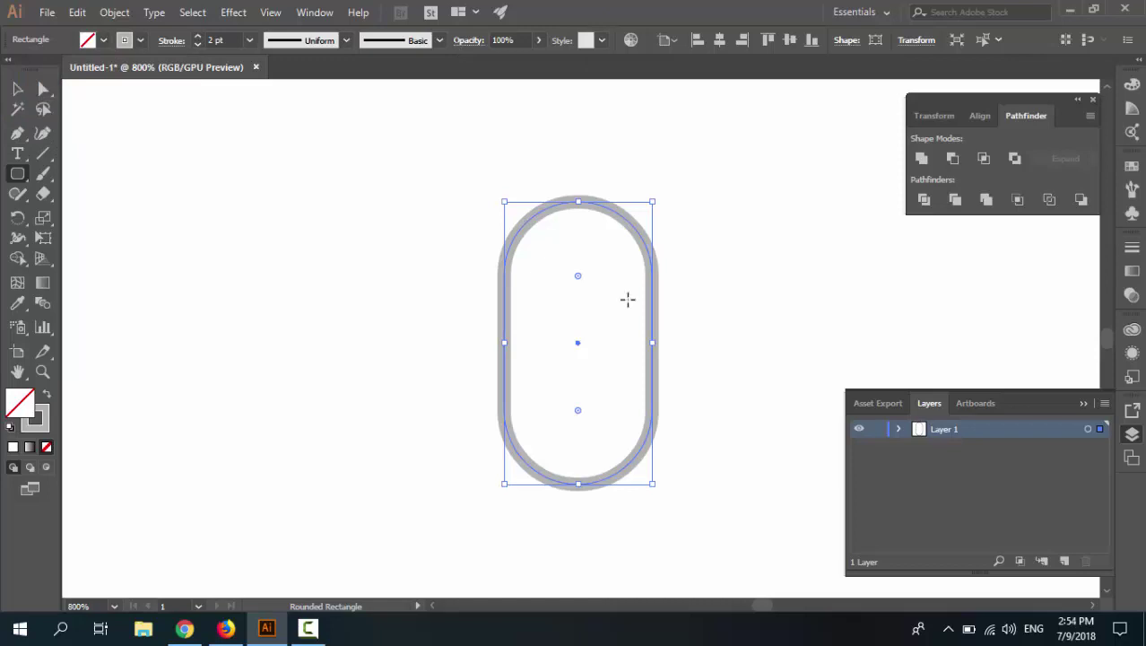
Step: Align the rounded rectangle's stroke to the inside of its path
{"action": "left_click", "coordinate": [173, 41]}
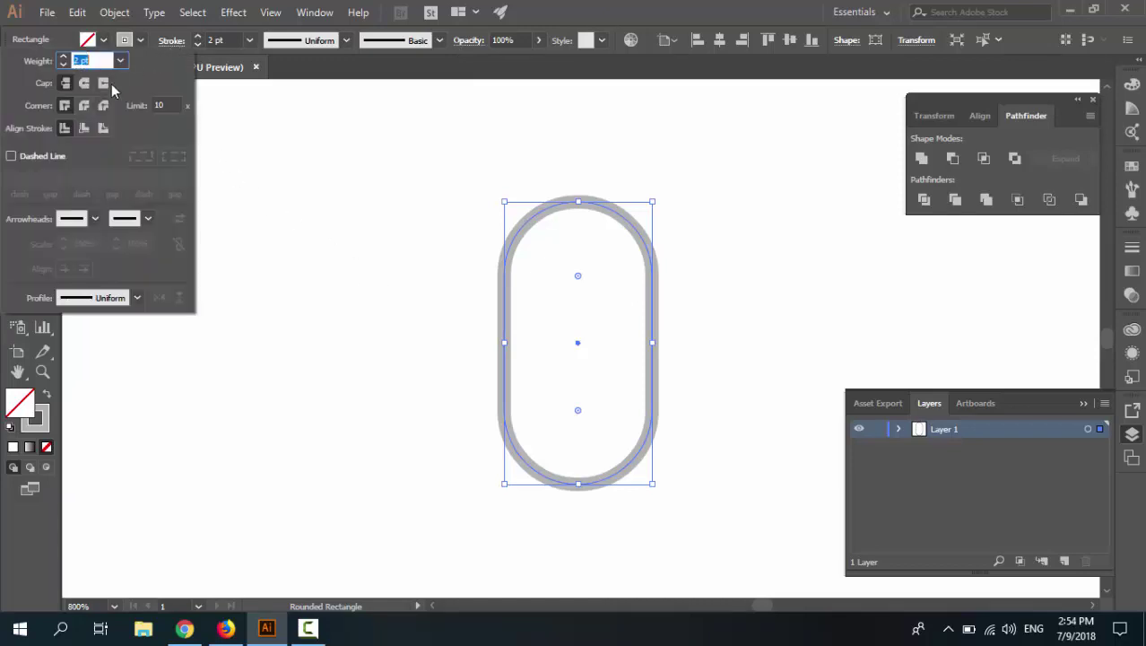
{"action": "left_click", "coordinate": [84, 129]}
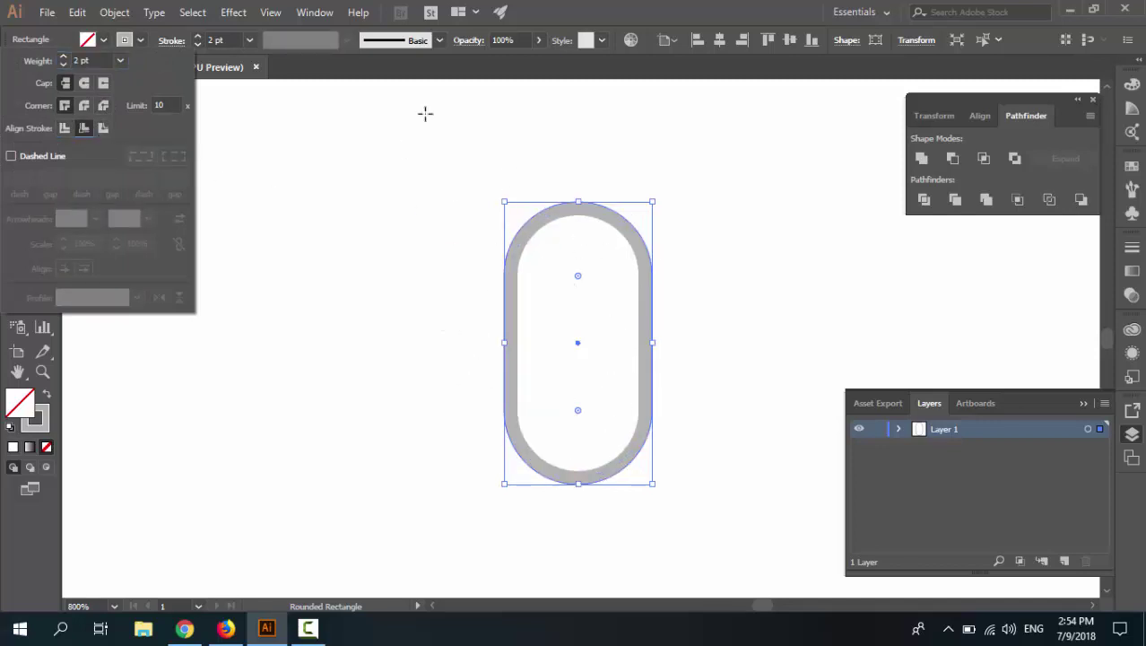
{"action": "left_click", "coordinate": [537, 55]}
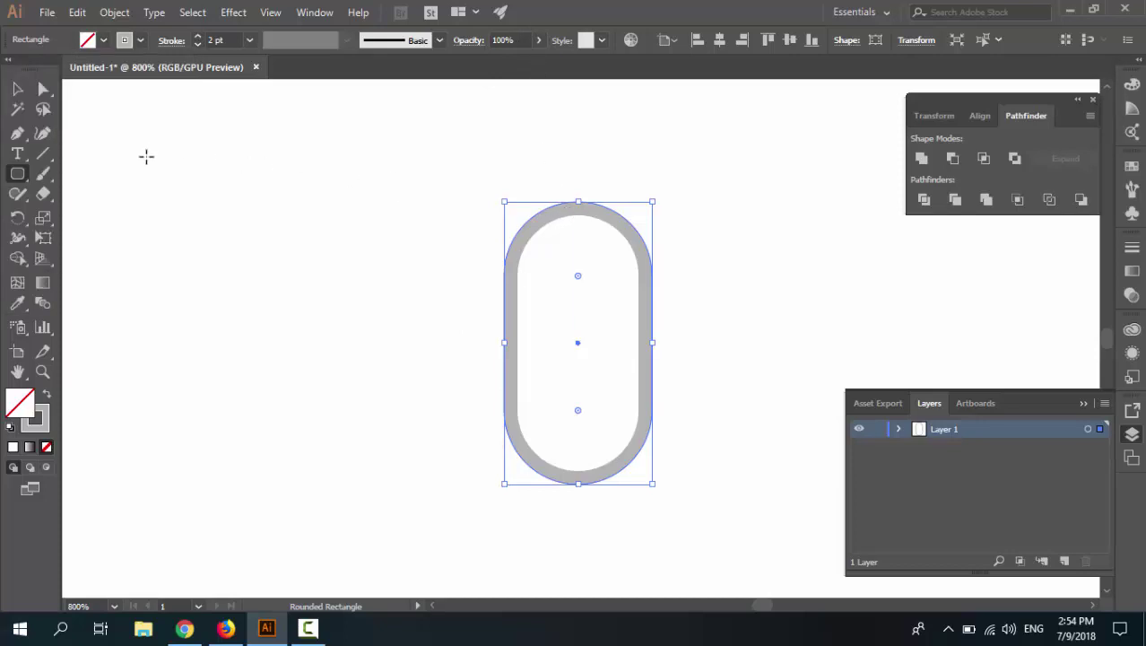
Step: Draw a second rounded rectangle 34 pt wide and 40 pt high with a 25 pt corner radius
{"action": "left_click", "coordinate": [381, 305]}
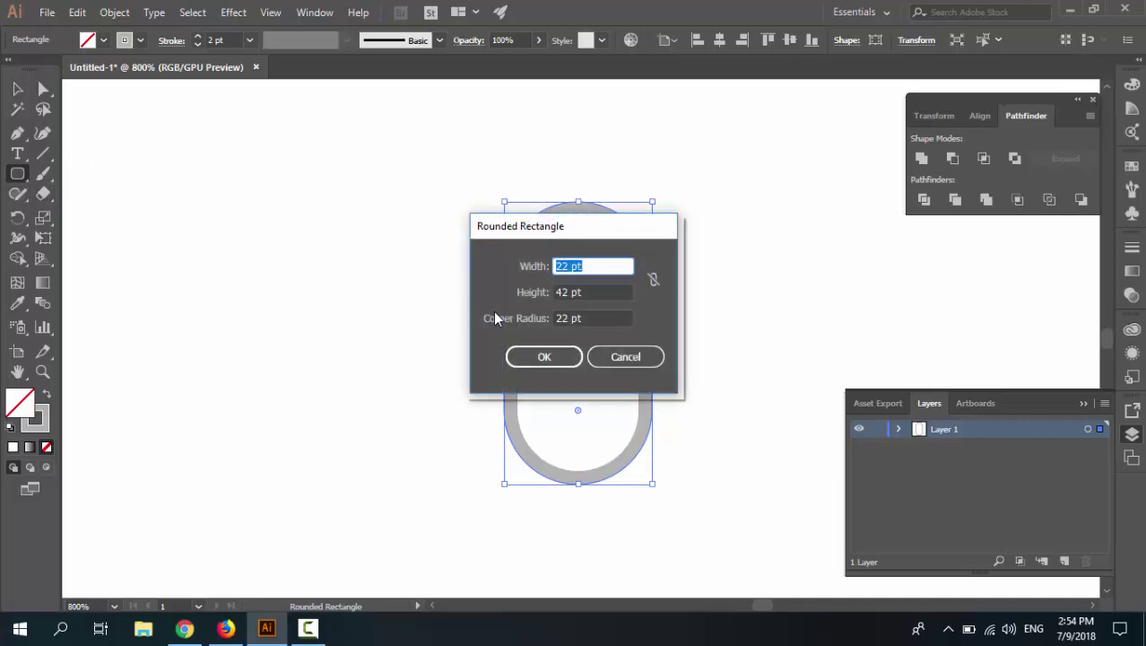
{"action": "type", "text": "34"}
{"action": "key", "text": "Tab"}
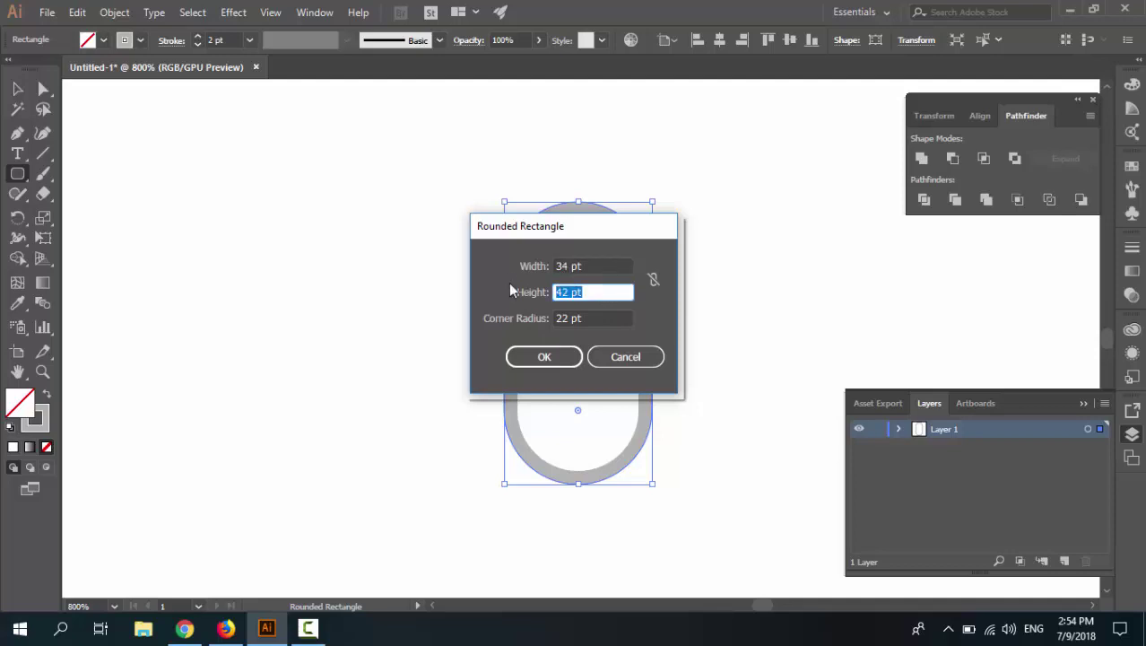
{"action": "type", "text": "40"}
{"action": "key", "text": "Tab"}
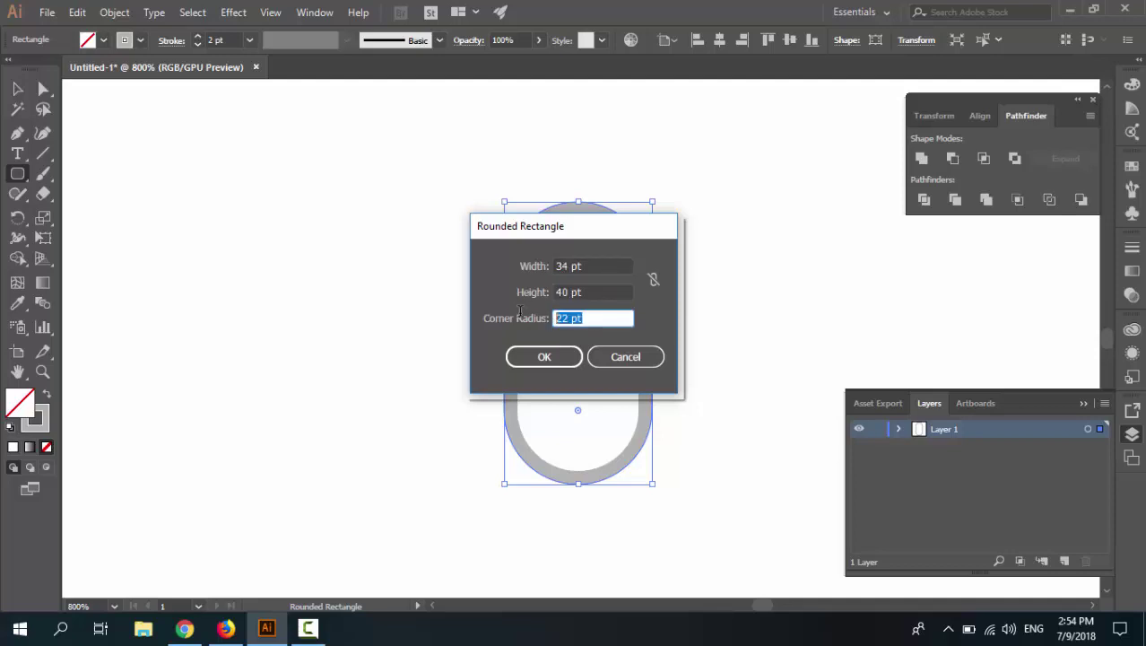
{"action": "type", "text": "25"}
{"action": "left_click", "coordinate": [528, 356]}
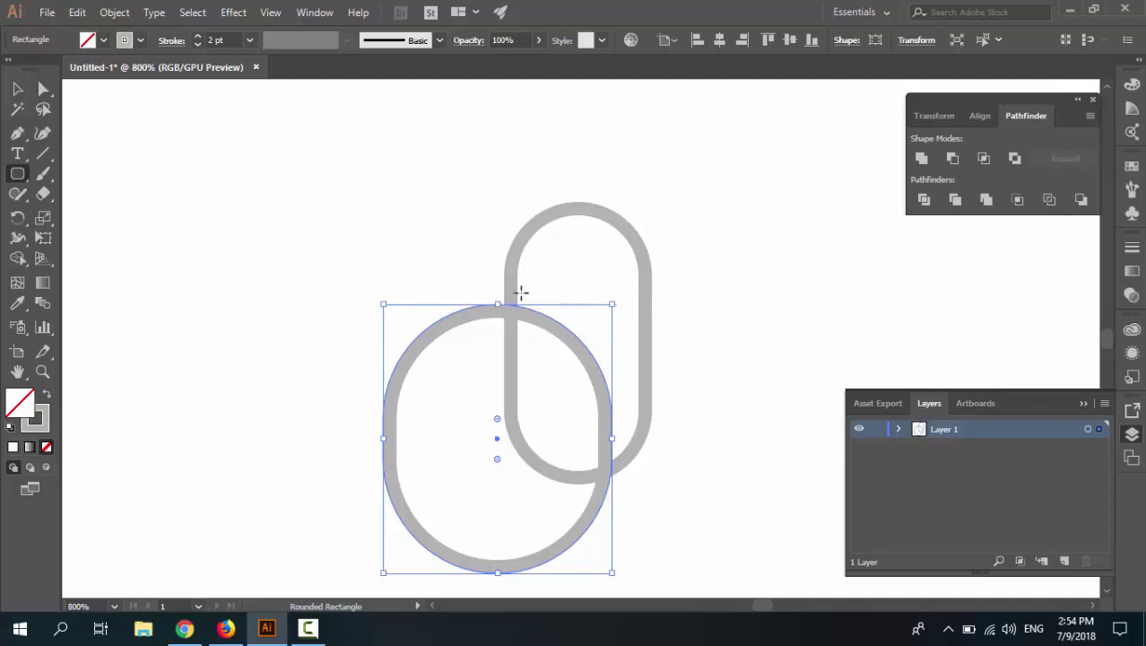
Step: Center the wider rounded rectangle horizontally over the narrow one and nudge it down so it extends below the narrow one's lower end
{"action": "key", "text": "v"}
{"action": "left_click_drag", "start_coordinate": [571, 340], "coordinate": [417, 278]}
{"action": "left_click", "coordinate": [714, 42]}
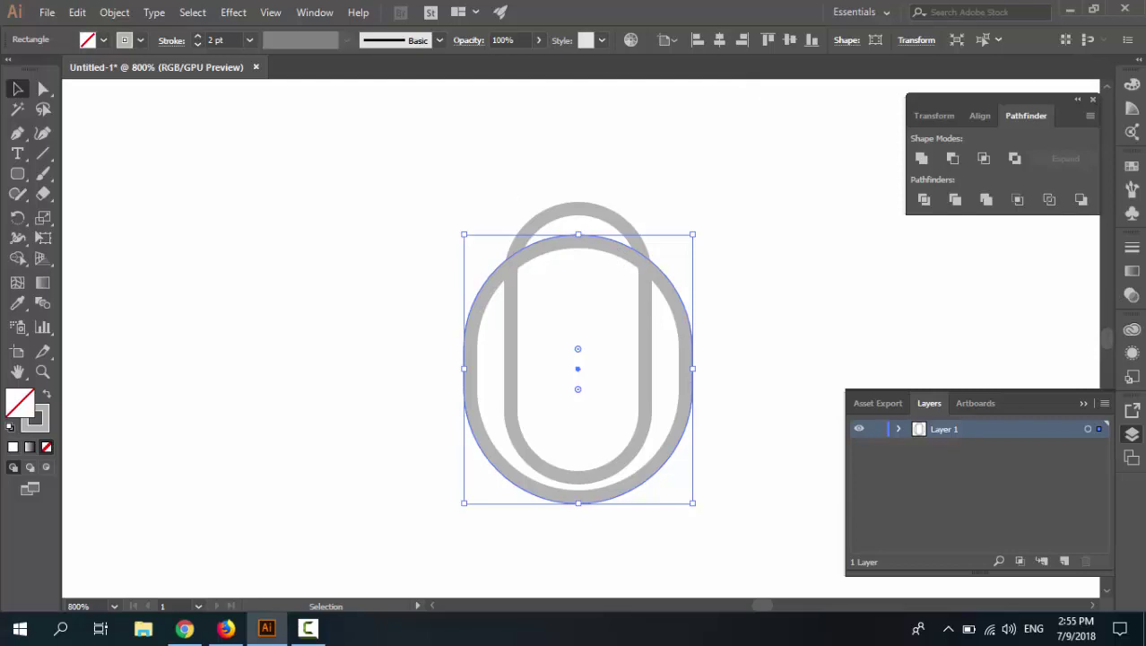
{"action": "key", "text": "Down"}
{"action": "key", "text": "Down"}
{"action": "key", "text": "Down"}
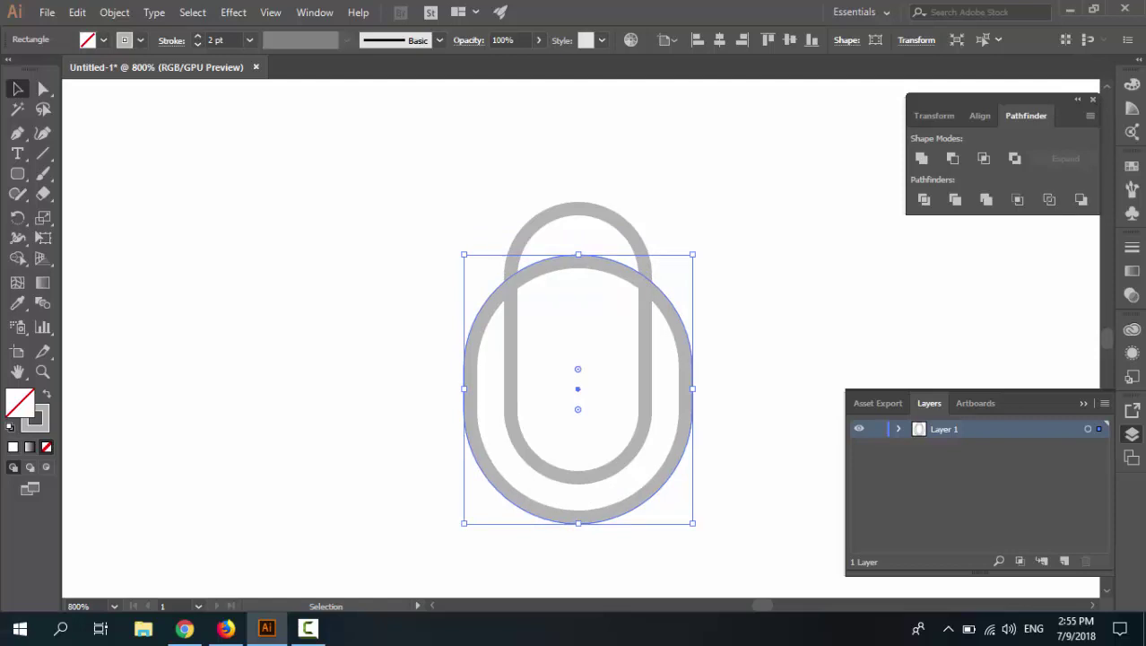
Step: Expand the appearance of the wider rounded rectangle into a filled outline and deselect it
{"action": "left_click", "coordinate": [685, 309]}
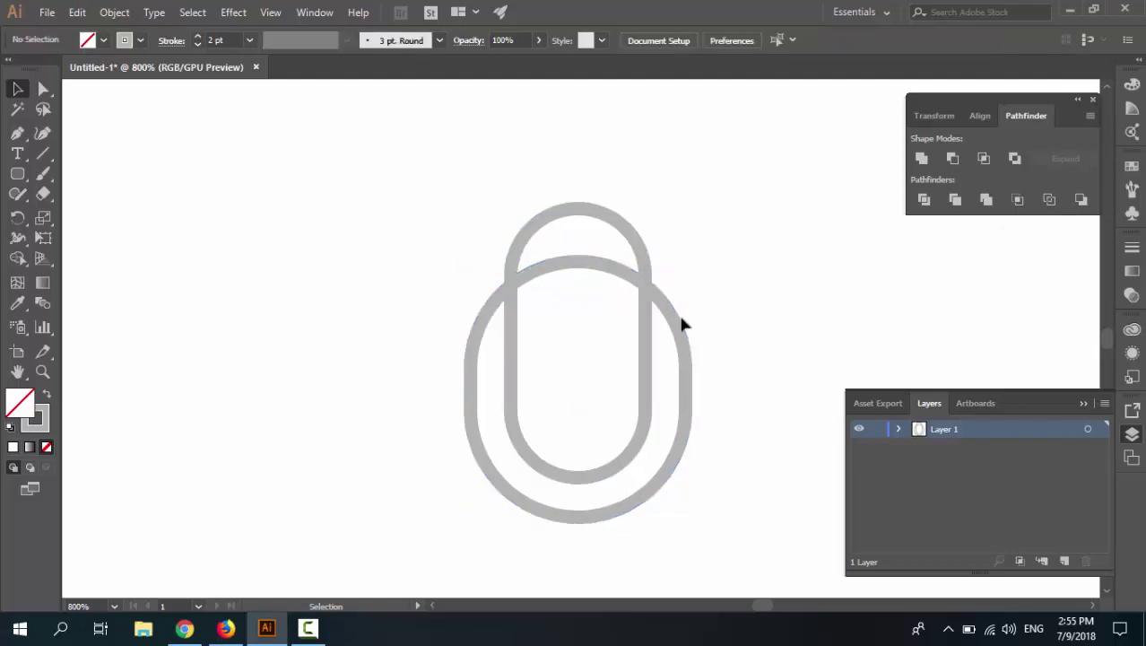
{"action": "left_click", "coordinate": [682, 323]}
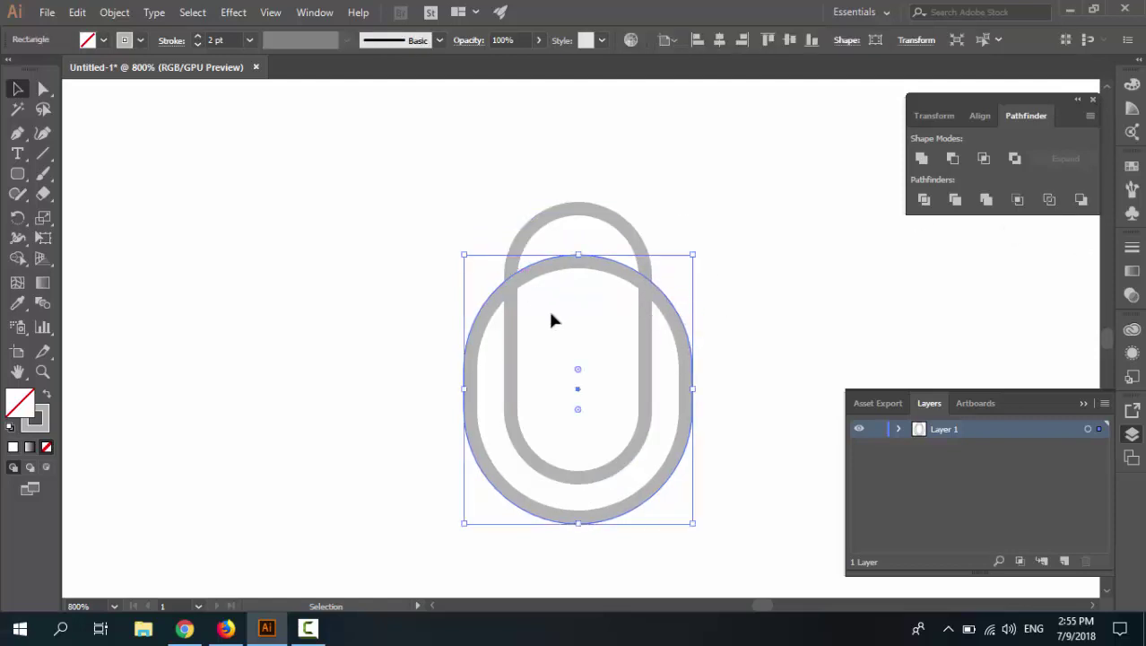
{"action": "left_click", "coordinate": [114, 13]}
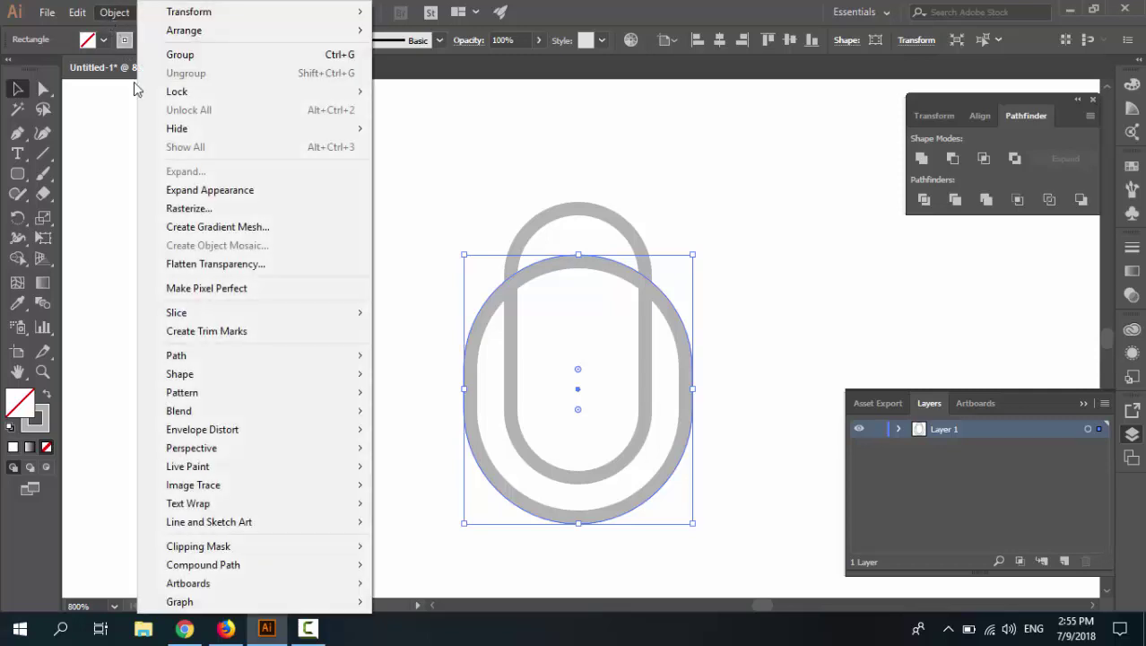
{"action": "left_click", "coordinate": [167, 193]}
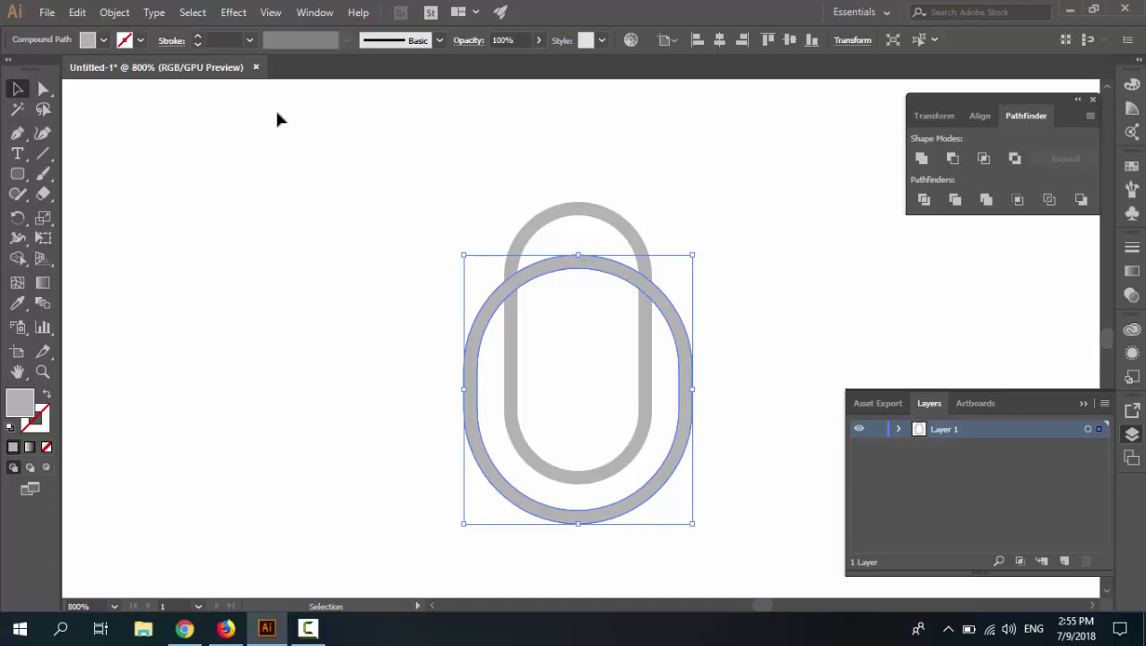
{"action": "left_click", "coordinate": [125, 12]}
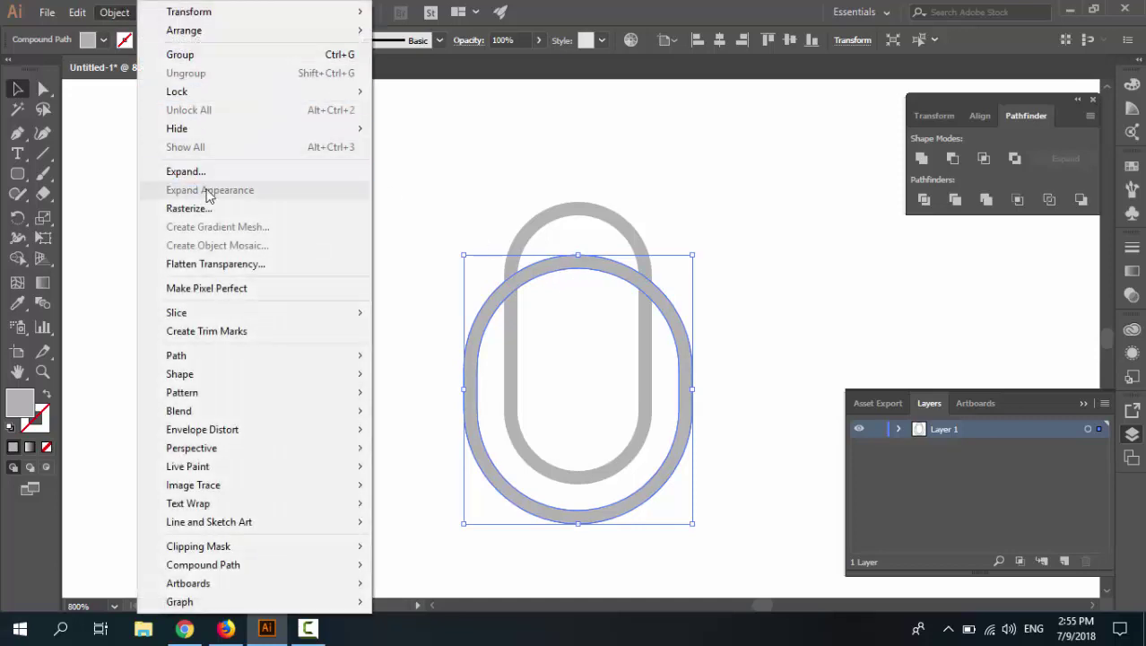
{"action": "left_click", "coordinate": [498, 183]}
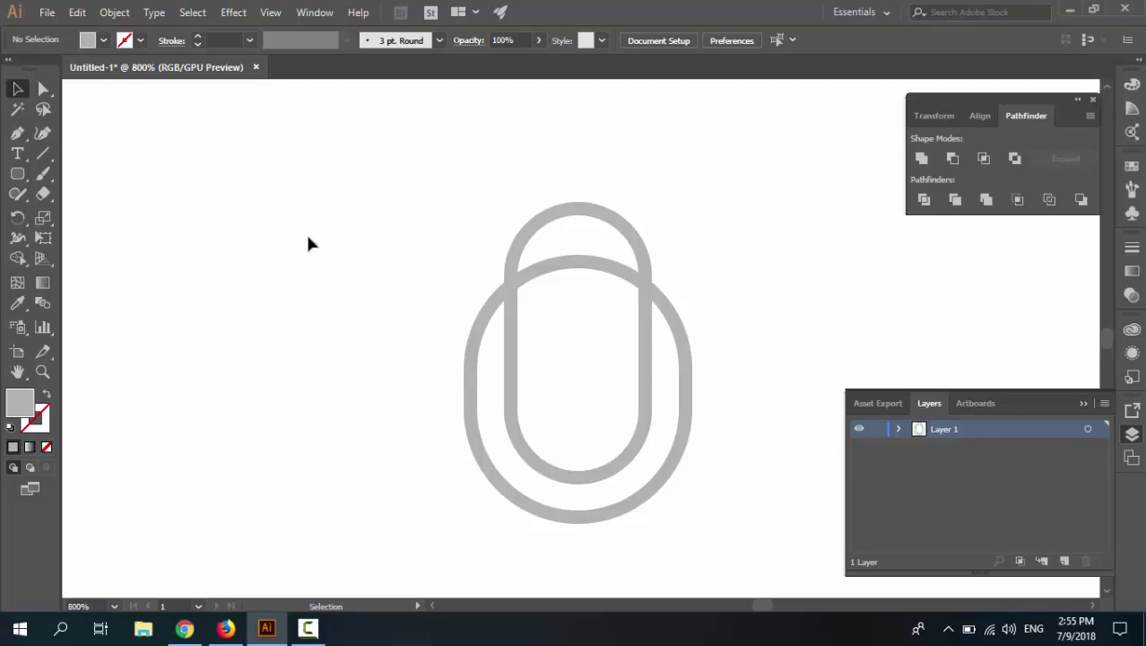
Step: Draw a gray-filled rectangle without stroke, about 60 by 28.5 pt, covering the upper part of both rounded outlines, and deselect it
{"action": "left_click_drag", "start_coordinate": [17, 173], "coordinate": [77, 170]}
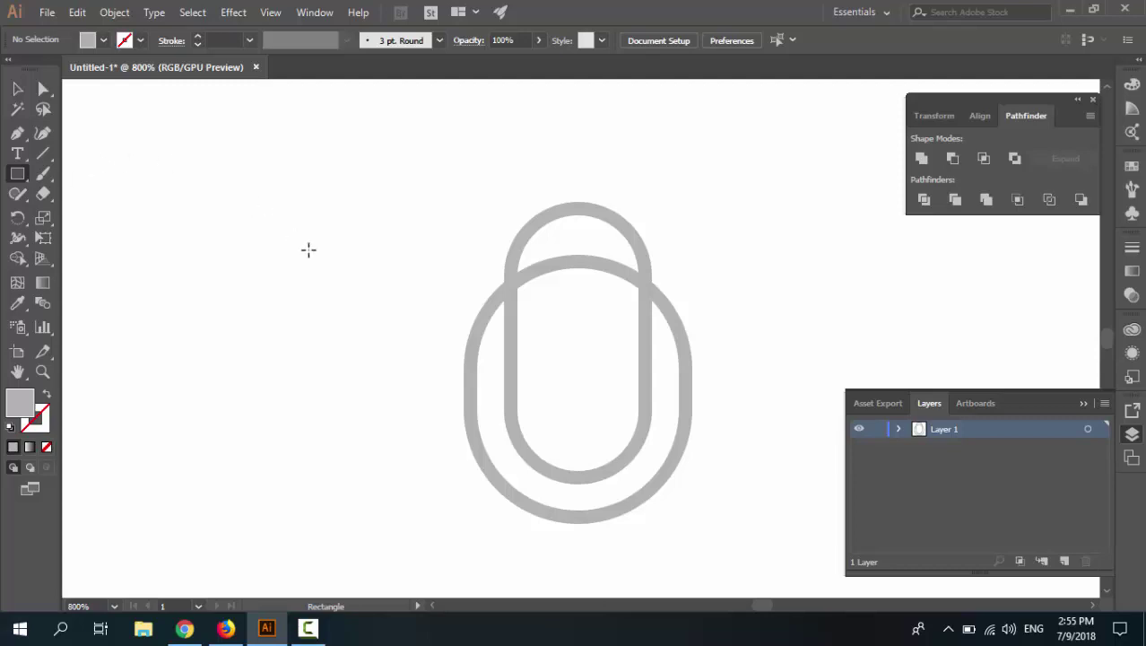
{"action": "key", "text": "shift+x"}
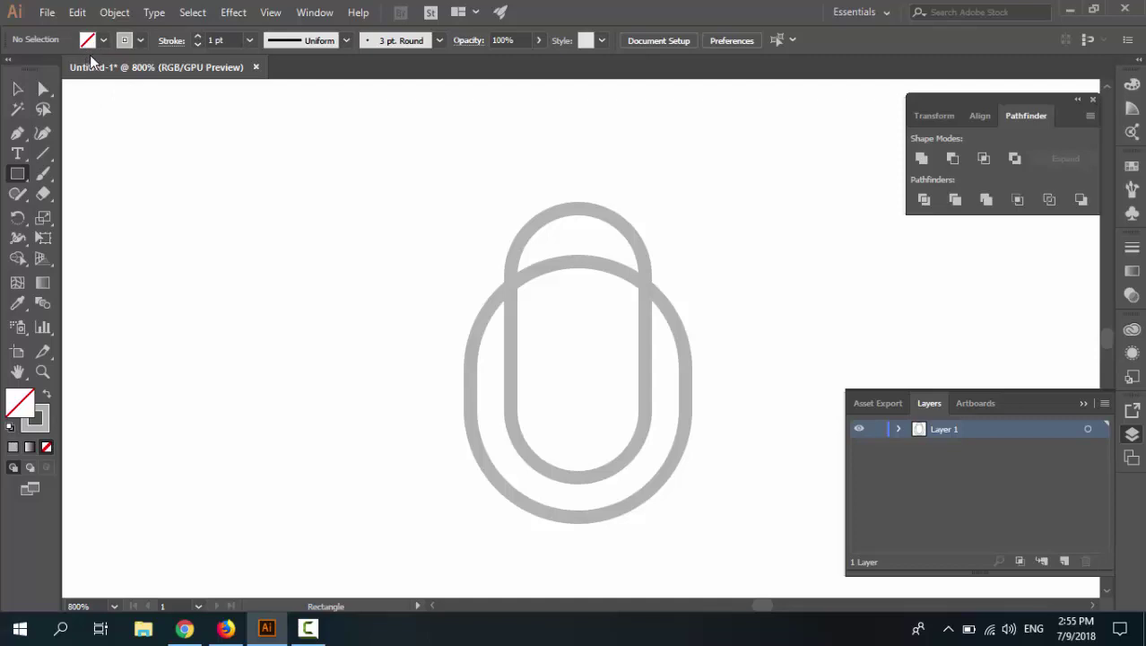
{"action": "key", "text": "shift+x"}
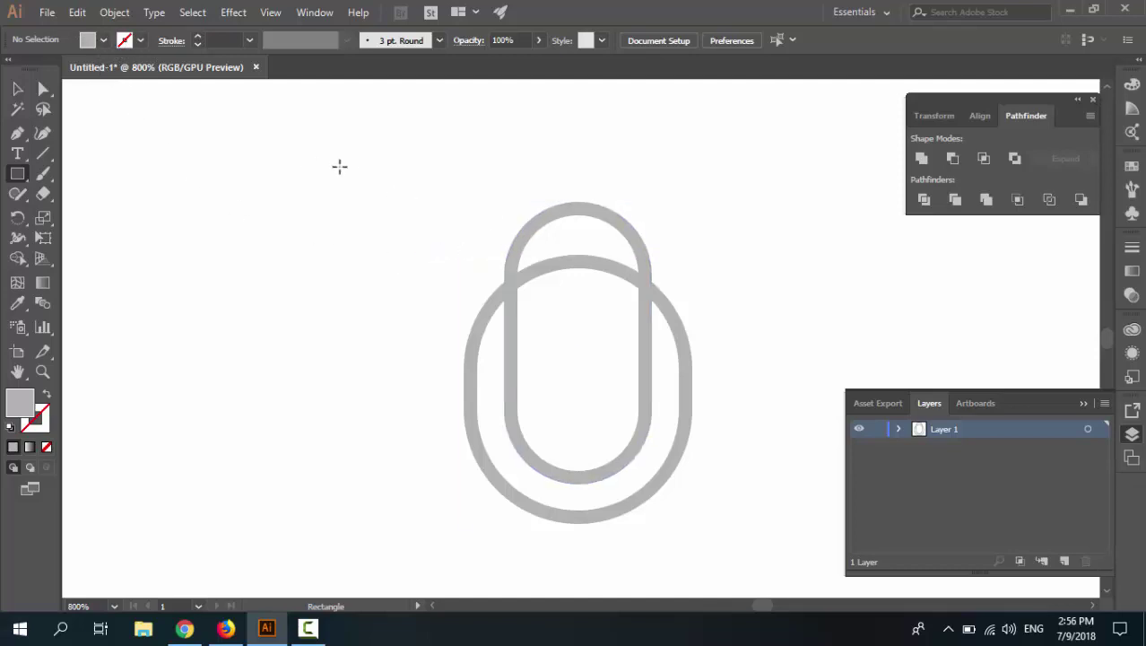
{"action": "left_click_drag", "start_coordinate": [365, 185], "coordinate": [770, 376]}
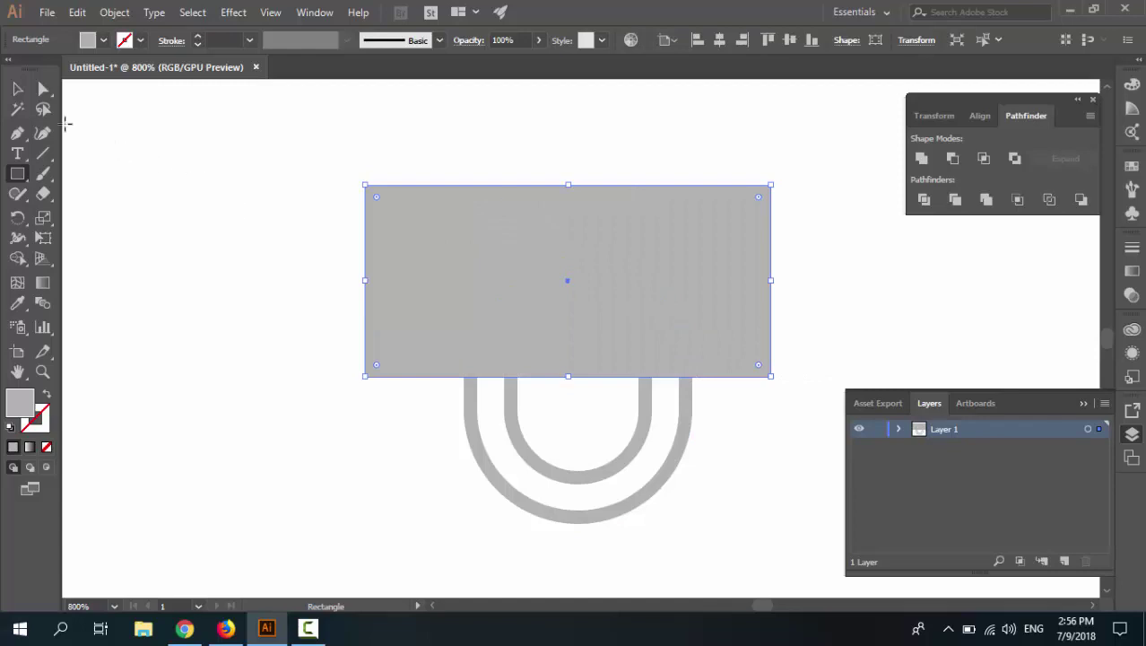
{"action": "left_click", "coordinate": [17, 89]}
{"action": "left_click", "coordinate": [268, 202]}
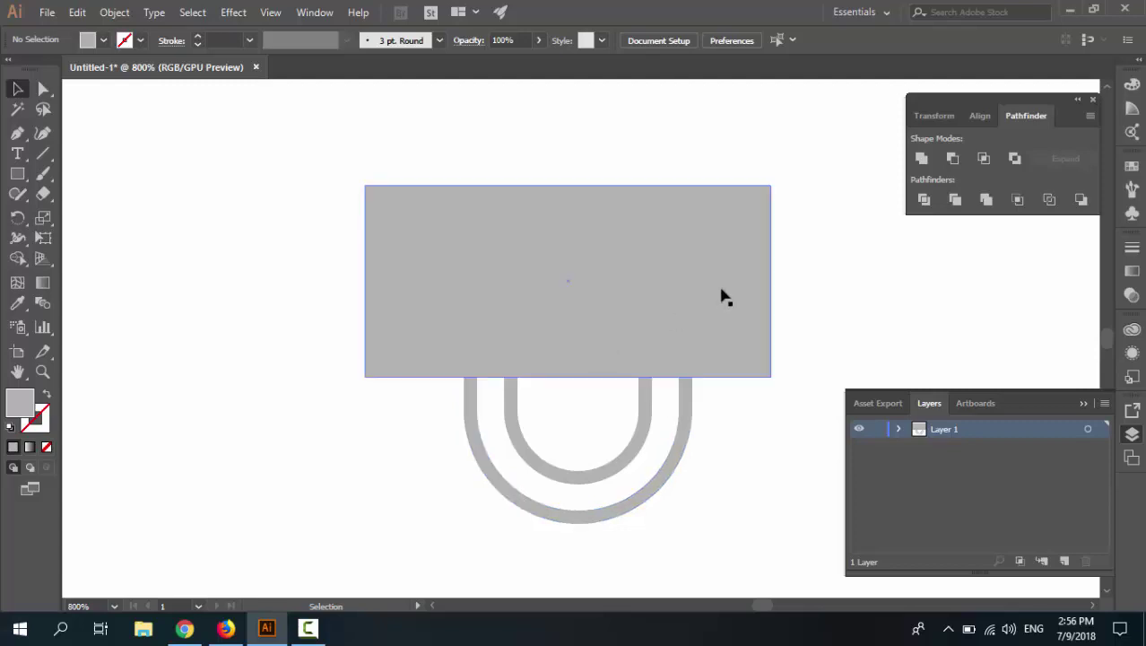
Step: Subtract the covering rectangle from the wider rounded outline with Minus Front, leaving an open U-shaped arc
{"action": "left_click", "coordinate": [606, 370]}
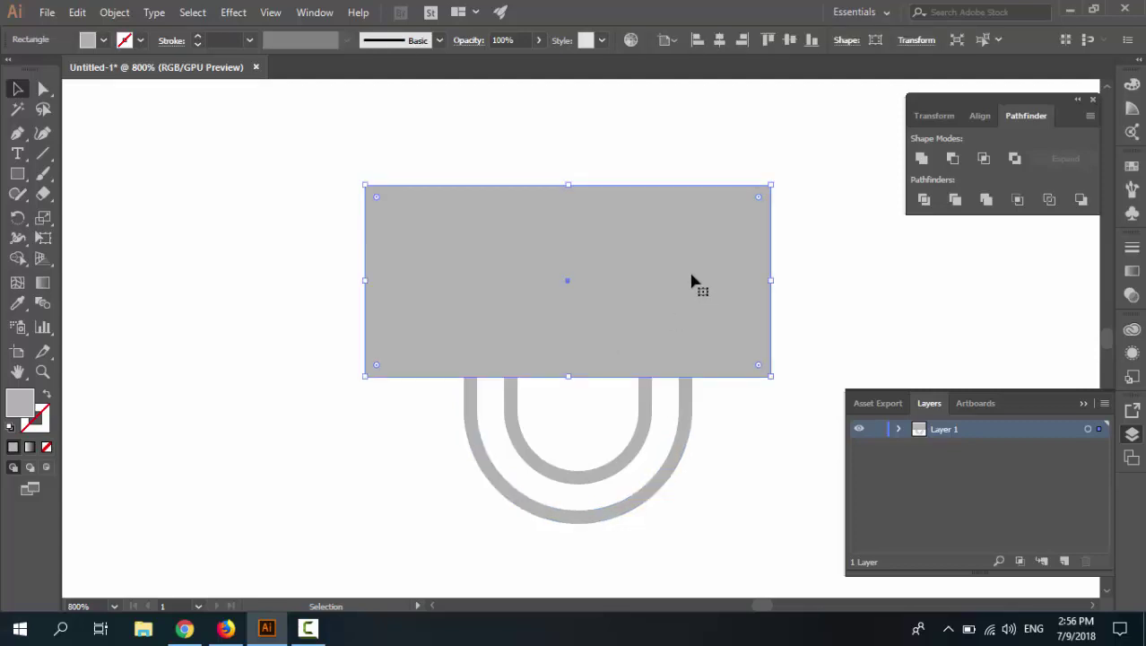
{"action": "left_click", "coordinate": [718, 399]}
{"action": "left_click", "coordinate": [698, 344]}
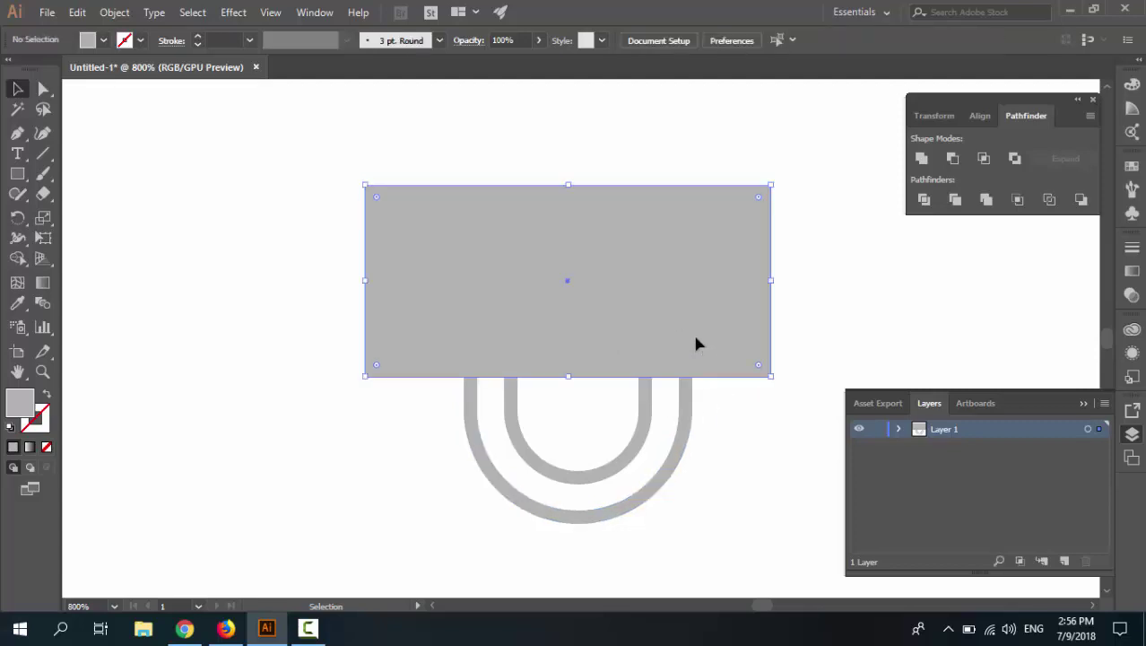
{"action": "left_click", "coordinate": [686, 397], "text": "shift"}
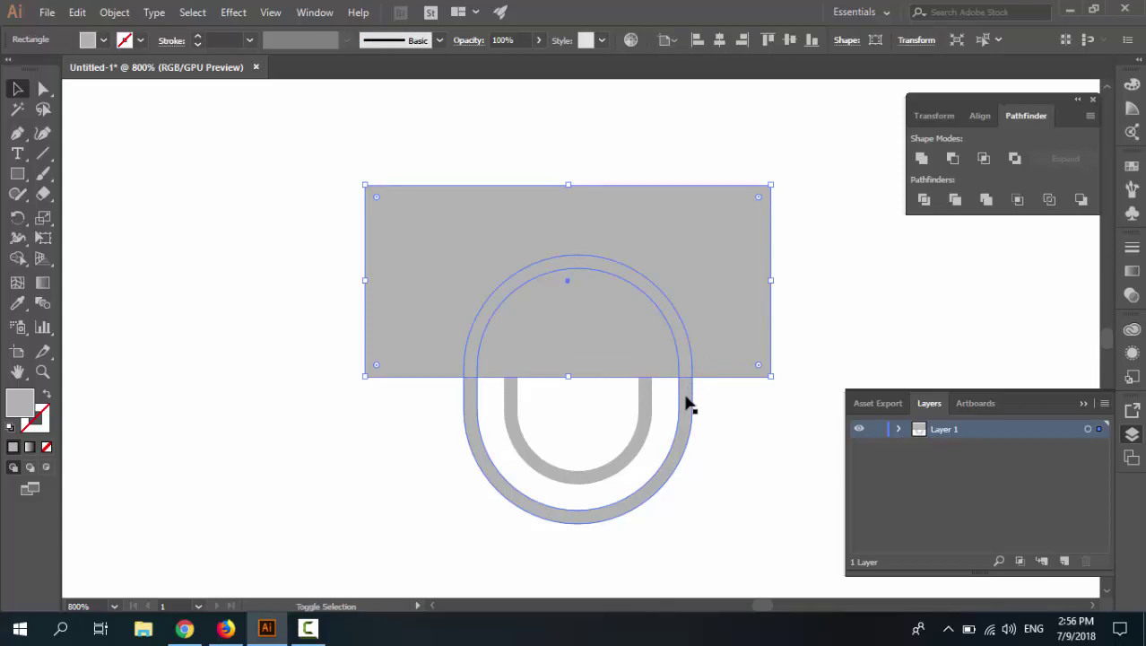
{"action": "left_click", "coordinate": [686, 403], "text": "shift"}
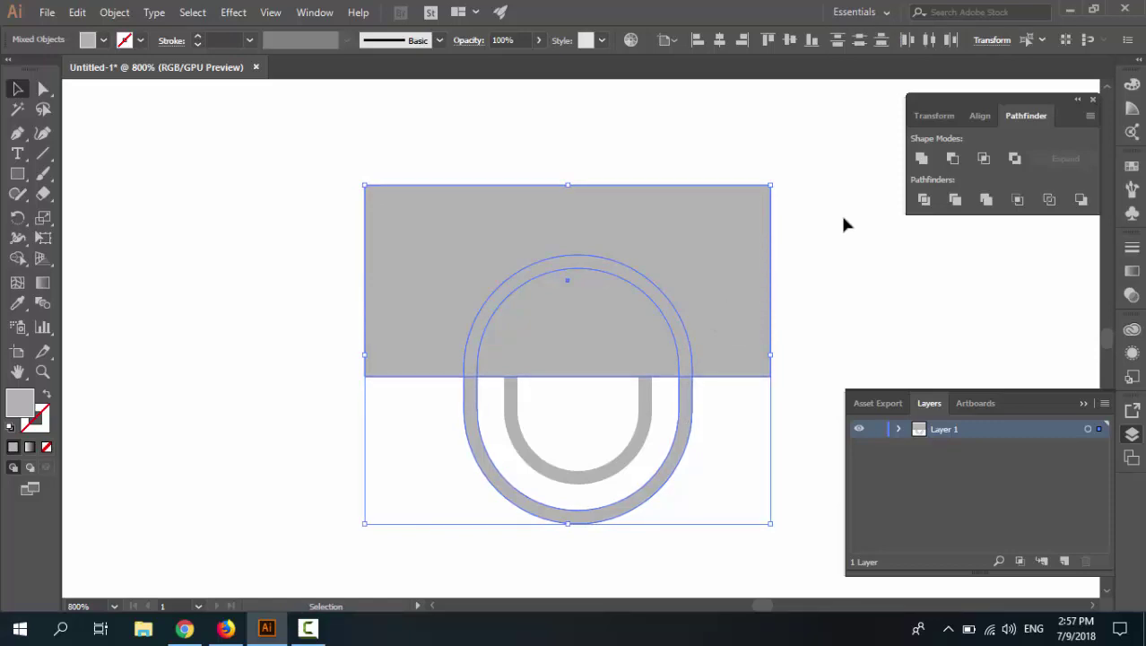
{"action": "left_click", "coordinate": [953, 159]}
{"action": "left_click", "coordinate": [702, 367]}
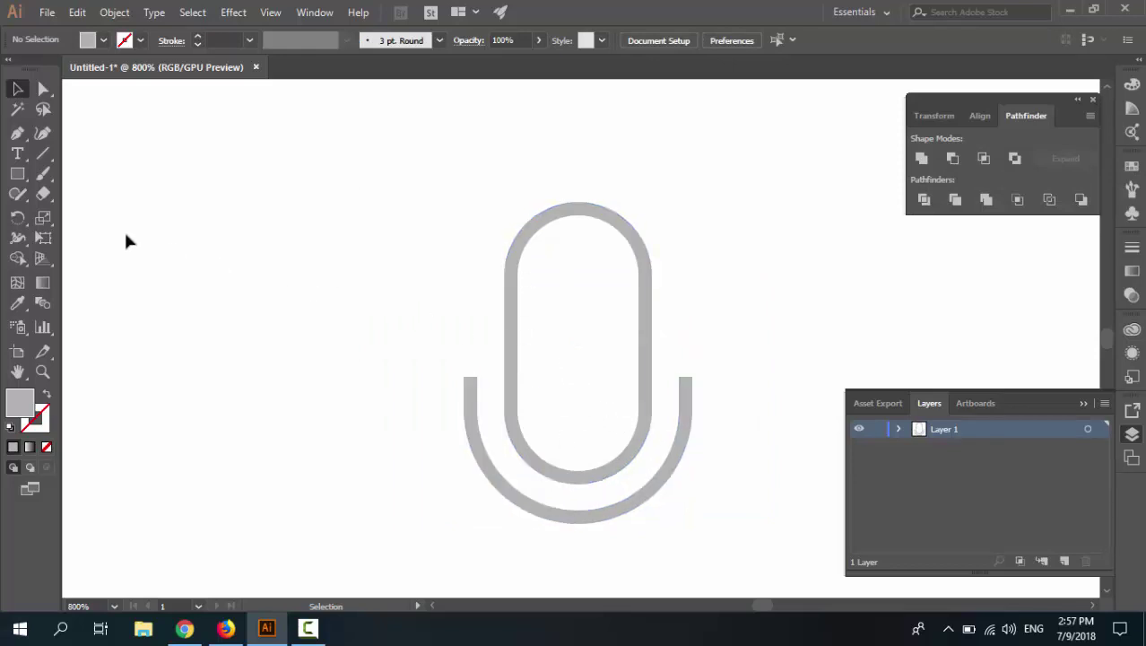
Step: Create a rectangle 16 pt wide and 2 pt high and deselect it
{"action": "left_click", "coordinate": [26, 182]}
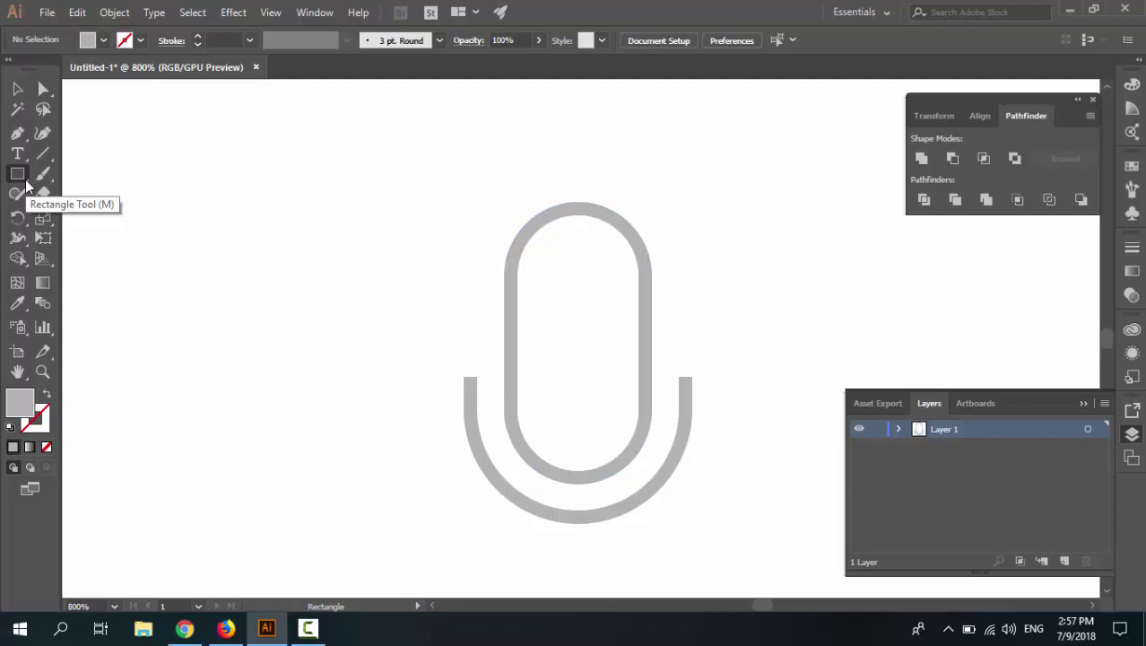
{"action": "left_click", "coordinate": [453, 355]}
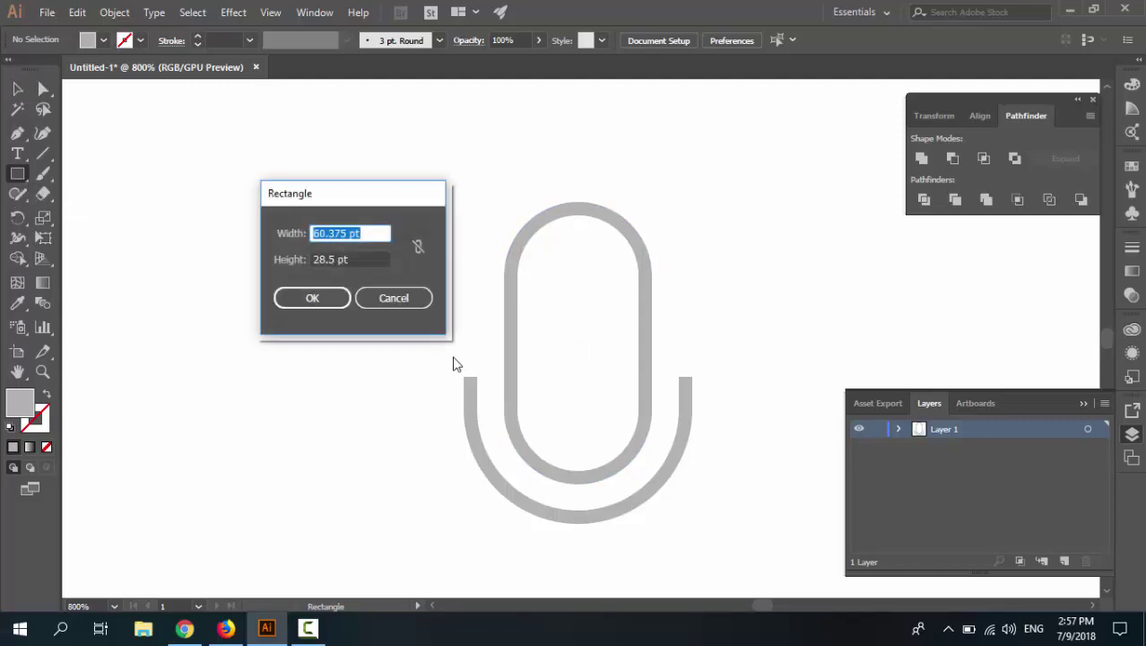
{"action": "type", "text": "16"}
{"action": "key", "text": "Tab"}
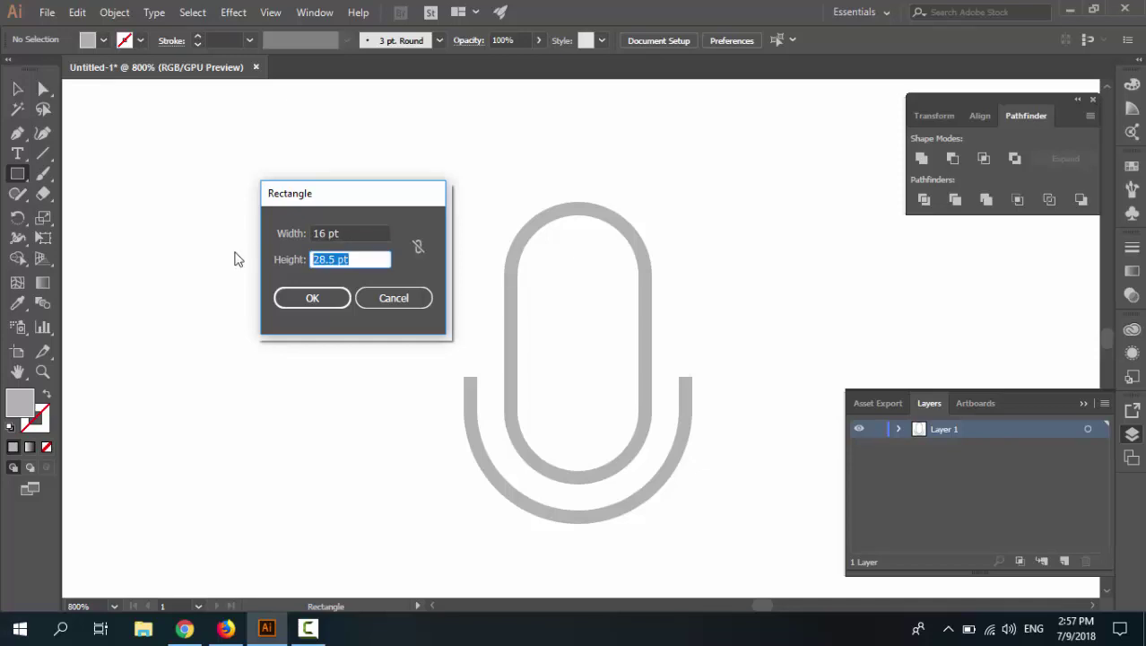
{"action": "type", "text": "2"}
{"action": "left_click", "coordinate": [316, 299]}
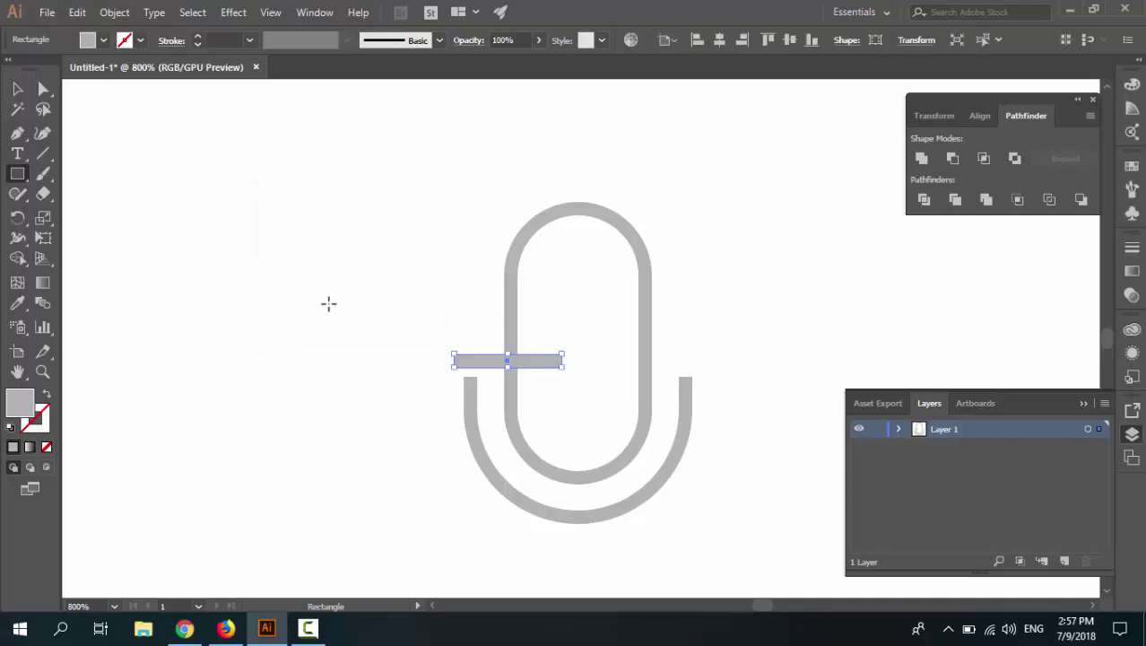
{"action": "left_click", "coordinate": [17, 88]}
{"action": "left_click", "coordinate": [354, 353]}
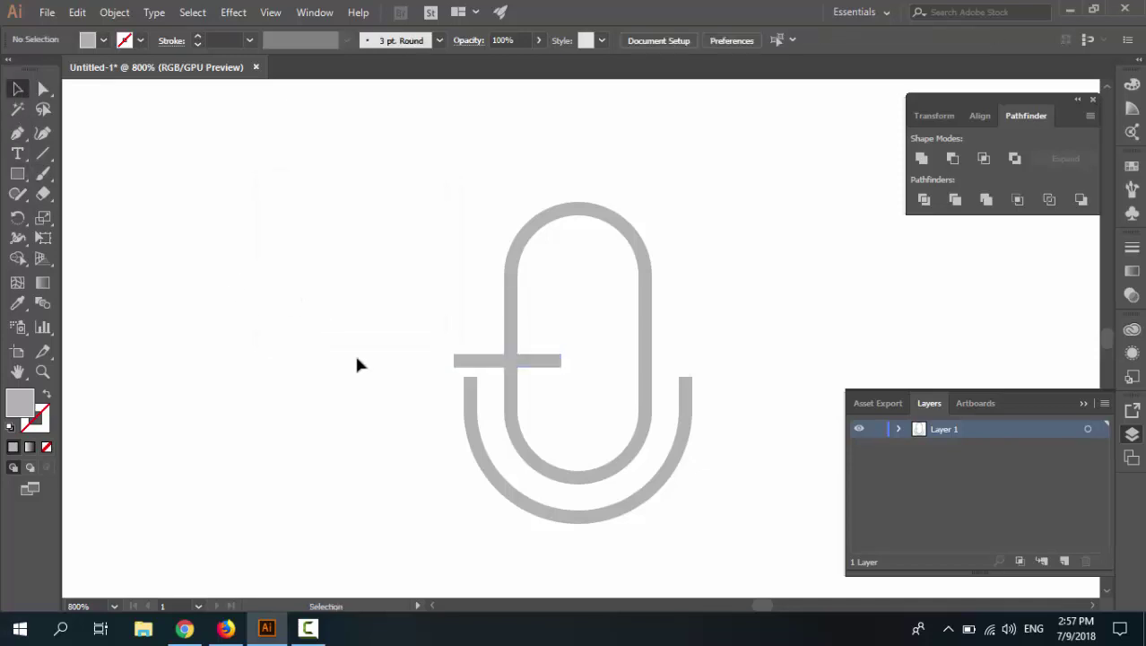
Step: Center the horizontal bar inside the narrow rounded outline and nudge it up to sit just above the ends of the U-shaped arc
{"action": "left_click", "coordinate": [518, 363]}
{"action": "left_click_drag", "start_coordinate": [523, 361], "coordinate": [589, 370]}
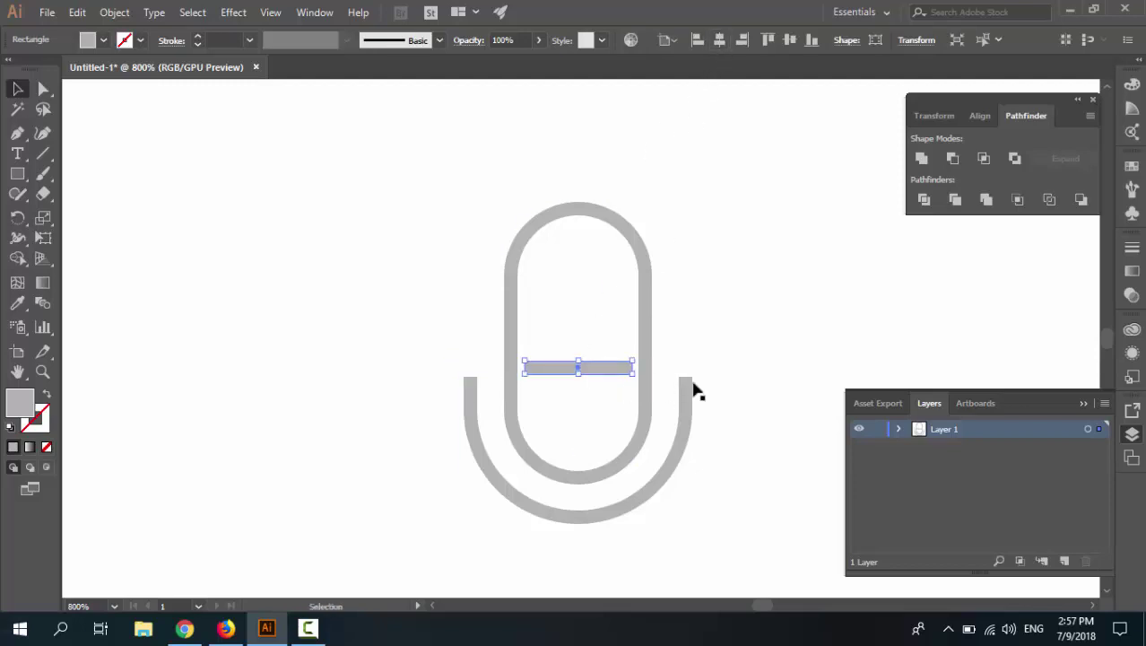
{"action": "left_click", "coordinate": [657, 350]}
{"action": "left_click", "coordinate": [615, 369]}
{"action": "key", "text": "Up"}
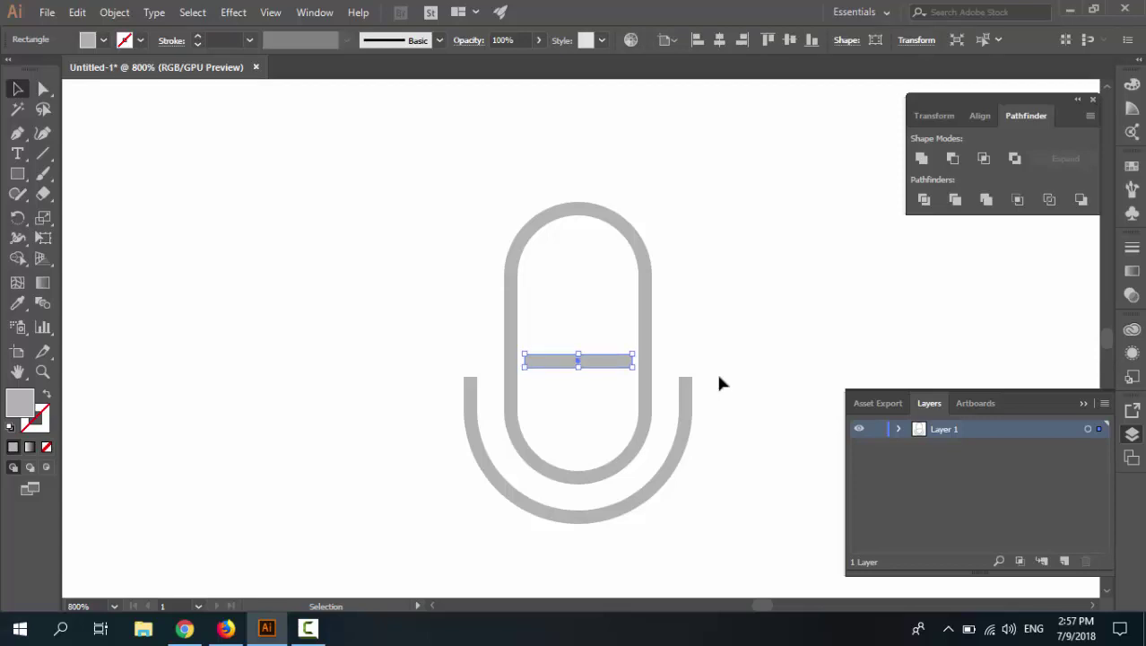
{"action": "left_click", "coordinate": [715, 383]}
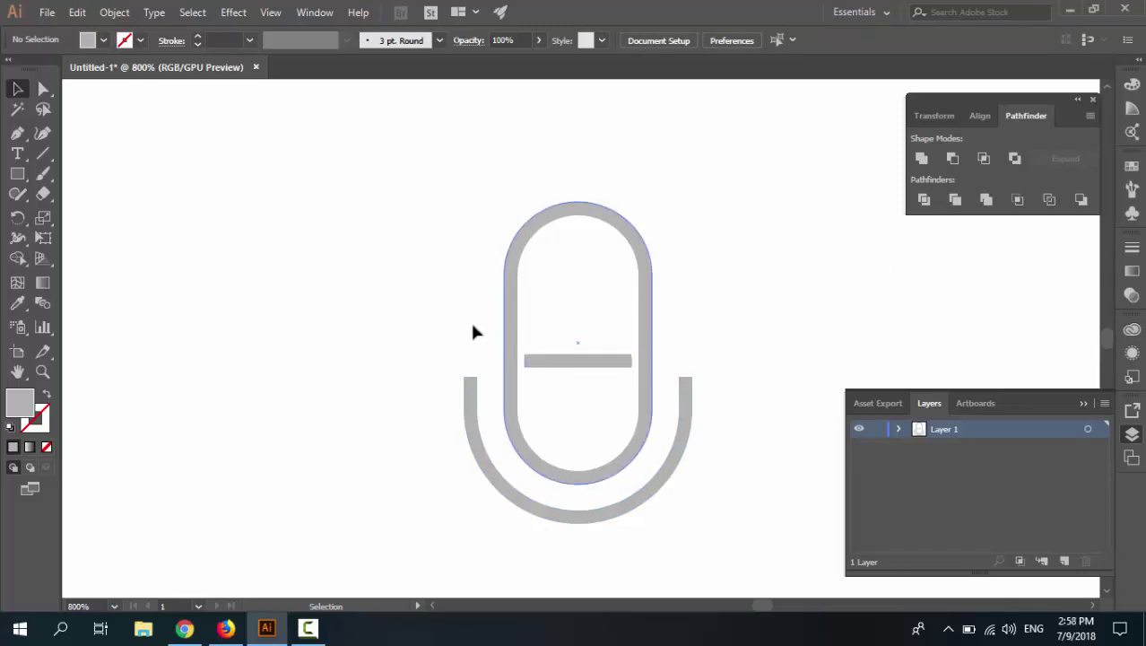
Step: Create a vertical rectangle 2 pt wide and 12 pt high
{"action": "left_click", "coordinate": [17, 175]}
{"action": "left_click", "coordinate": [435, 377]}
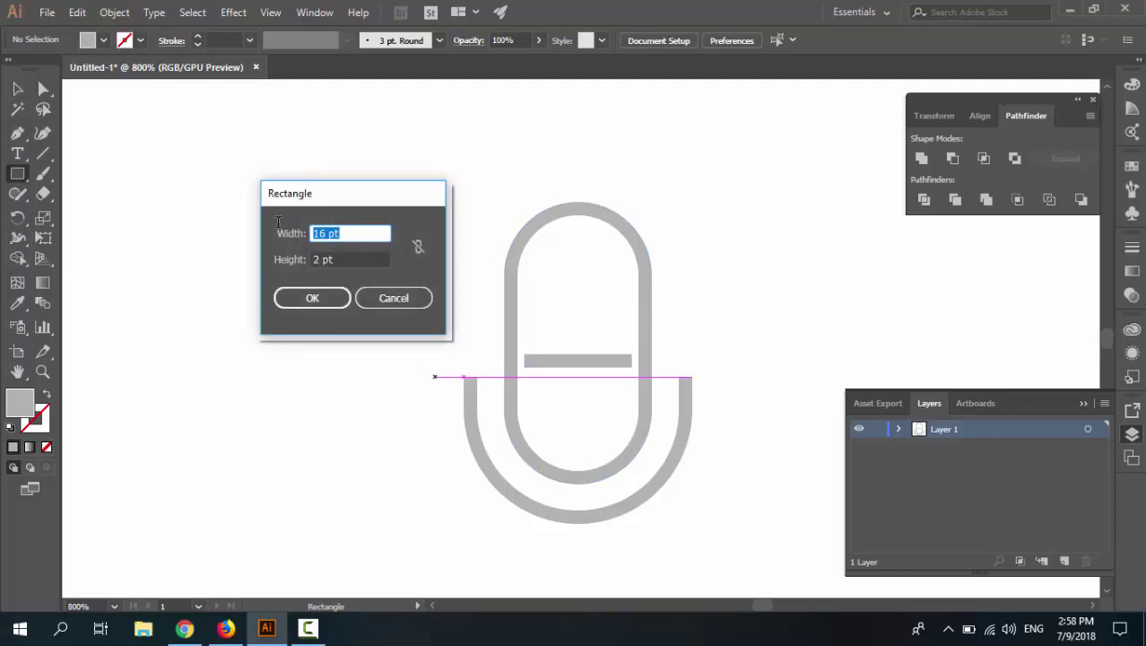
{"action": "type", "text": "2"}
{"action": "key", "text": "Tab"}
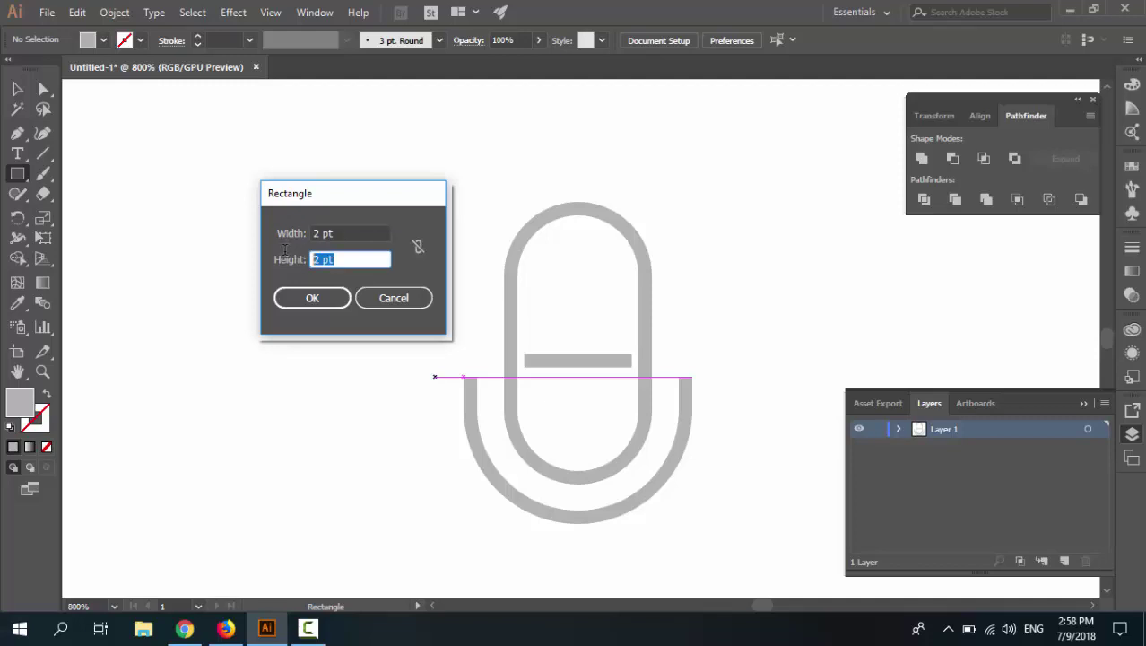
{"action": "type", "text": "12"}
{"action": "left_click", "coordinate": [312, 299]}
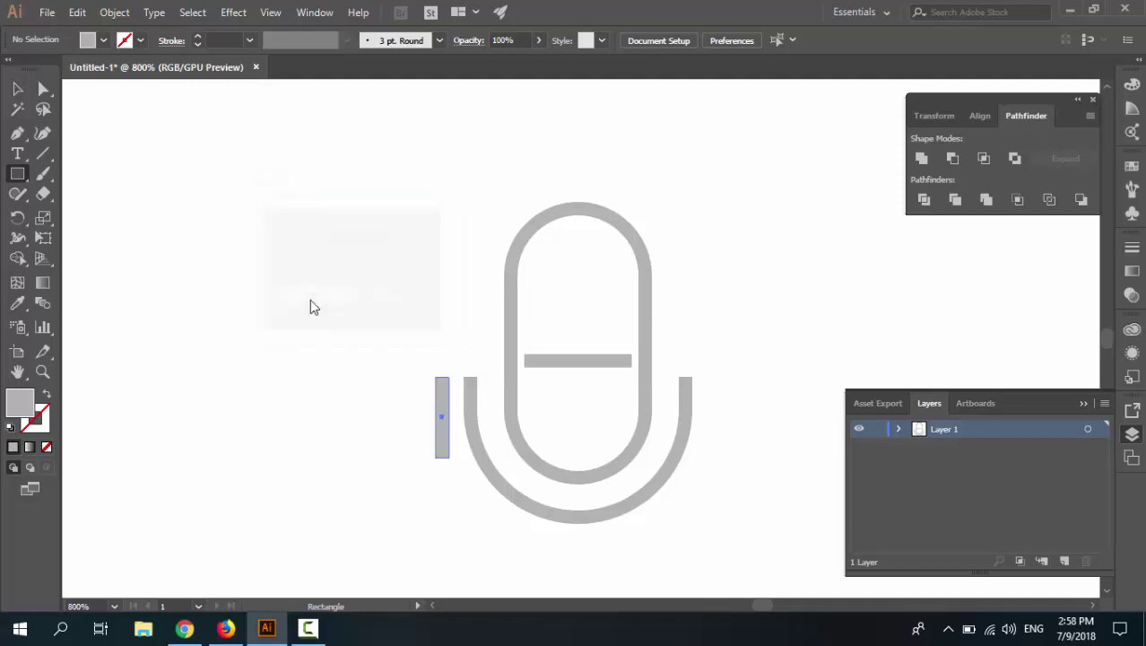
Step: Center the vertical bar horizontally on the artboard and nudge it down until it hangs just below the U-shaped arc
{"action": "key", "text": "v"}
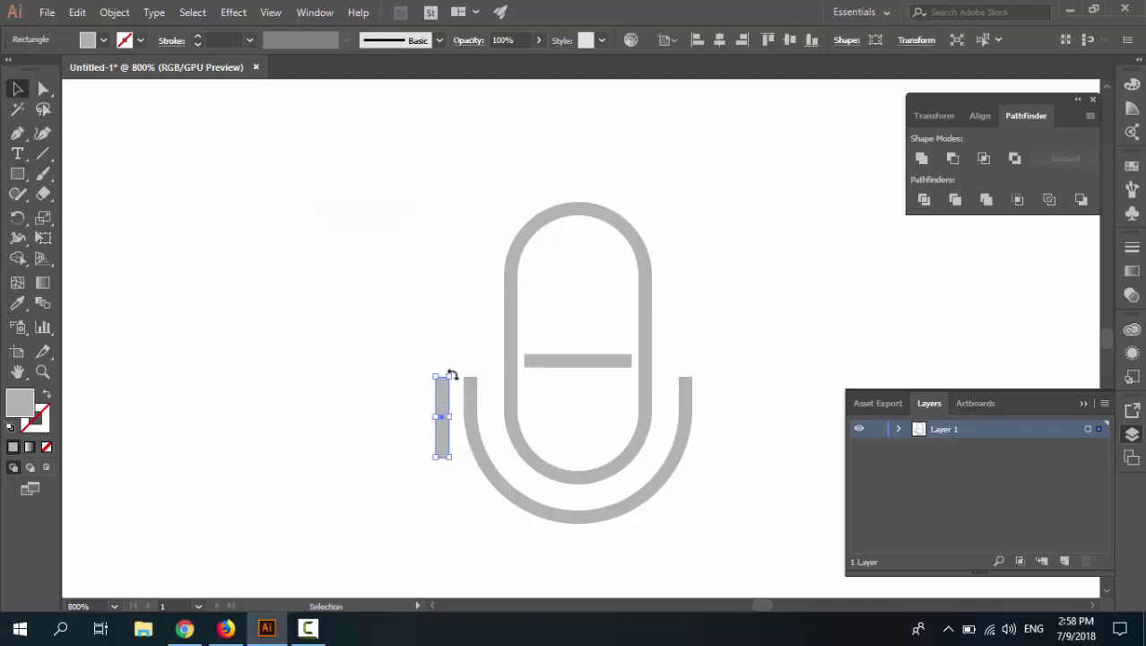
{"action": "left_click", "coordinate": [718, 40]}
{"action": "scroll", "coordinate": [691, 263], "scroll_direction": "down", "scroll_amount": 1}
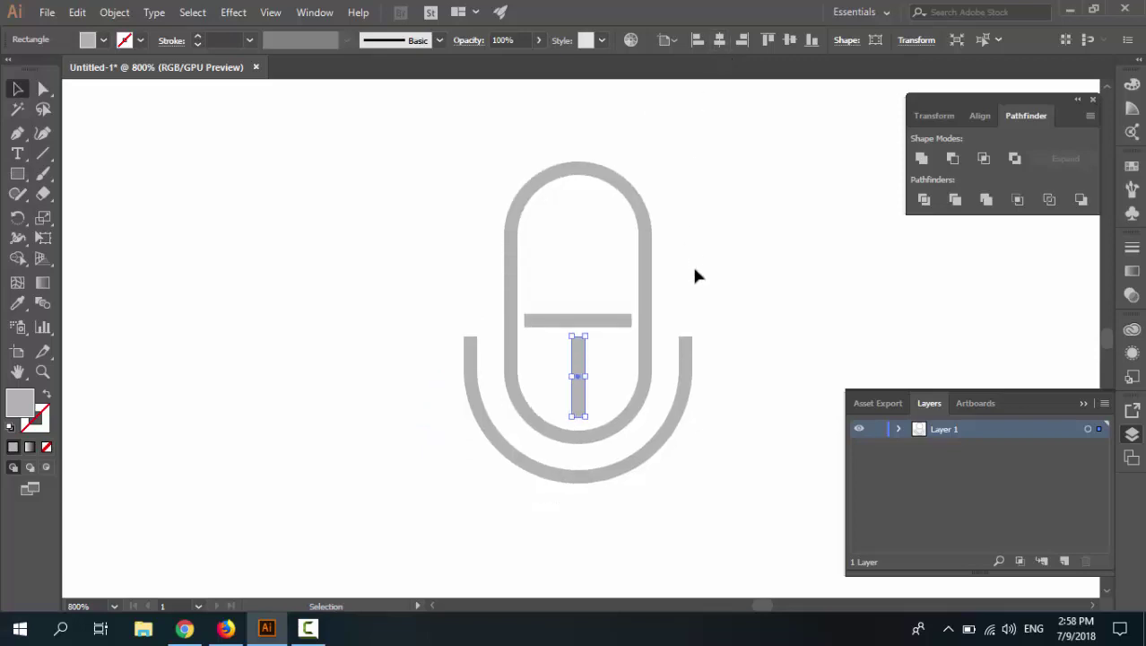
{"action": "key", "text": "Down"}
{"action": "key", "text": "Down"}
{"action": "key", "text": "Down"}
{"action": "key", "text": "Down"}
{"action": "key", "text": "Down"}
{"action": "key", "text": "Down"}
{"action": "key", "text": "Down"}
{"action": "key", "text": "Down"}
{"action": "key", "text": "Down"}
{"action": "key", "text": "Down"}
{"action": "key", "text": "Down"}
{"action": "key", "text": "Down"}
{"action": "key", "text": "Down"}
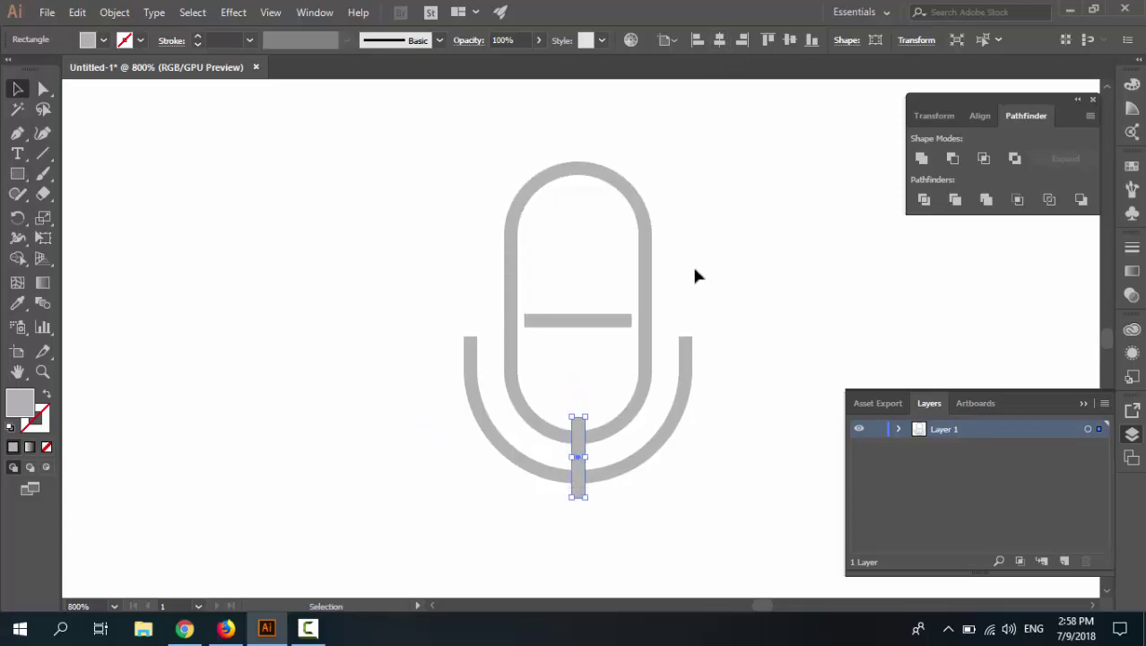
{"action": "key", "text": "Down"}
{"action": "key", "text": "Down"}
{"action": "key", "text": "Down"}
{"action": "key", "text": "Down"}
{"action": "key", "text": "Down"}
{"action": "key", "text": "Down"}
{"action": "key", "text": "Down"}
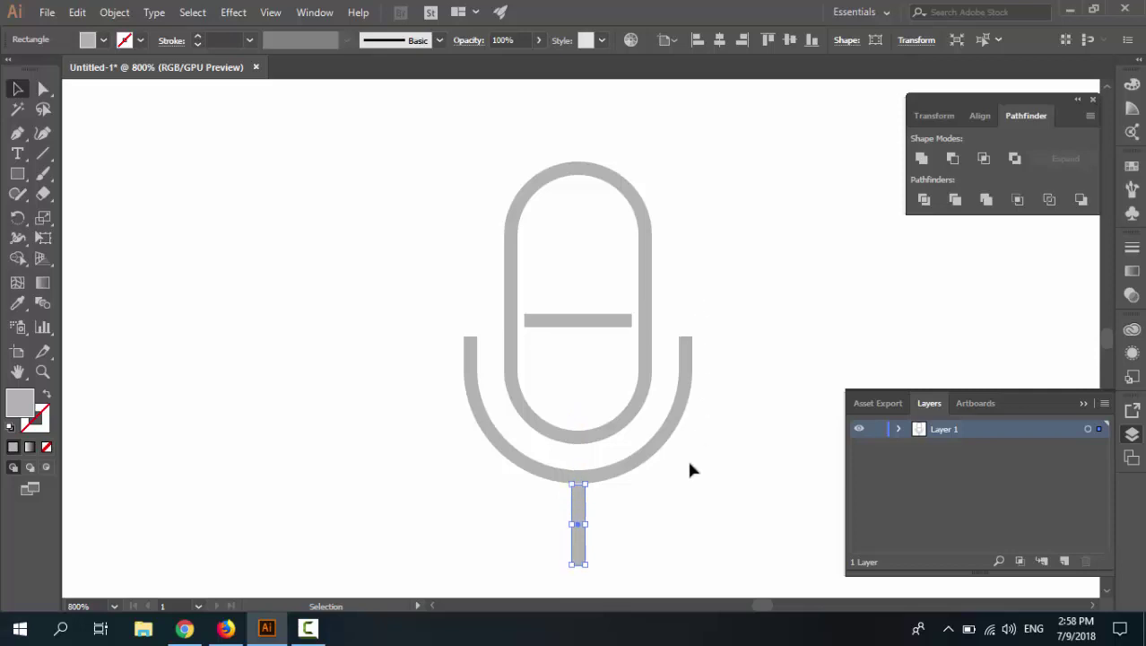
{"action": "left_click", "coordinate": [685, 484]}
Step: Move the vertical stem up so its upper end slightly overlaps the bottom of the U-shaped arc without a gap
{"action": "key", "text": "ctrl+equal"}
{"action": "key", "text": "ctrl+equal"}
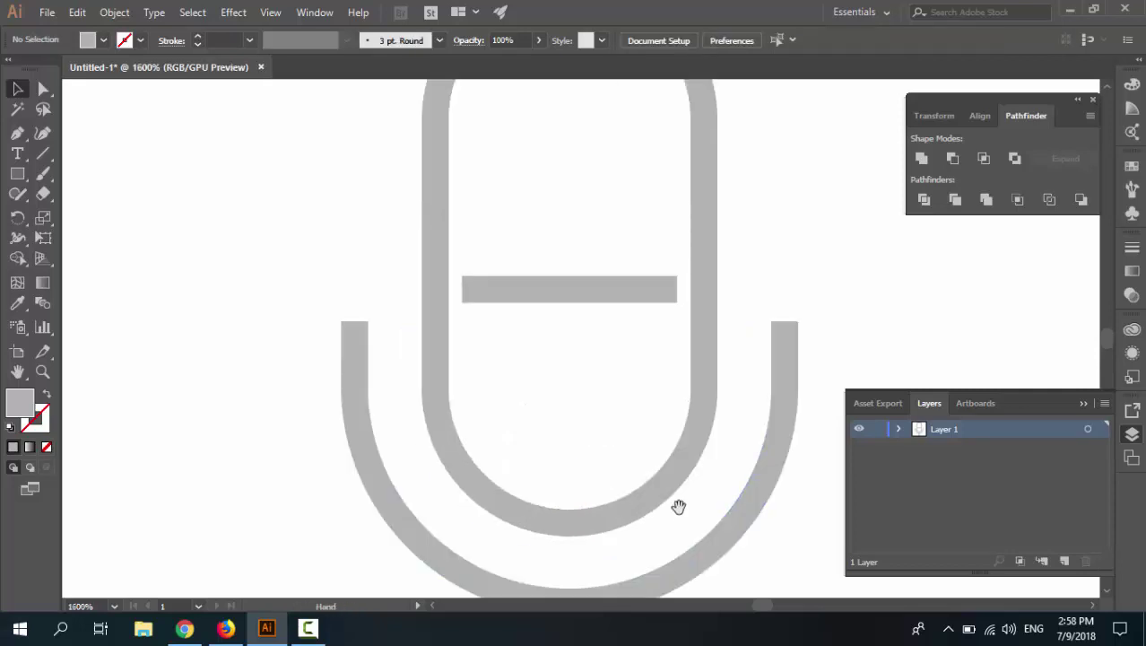
{"action": "left_click_drag", "start_coordinate": [678, 507], "coordinate": [644, 288]}
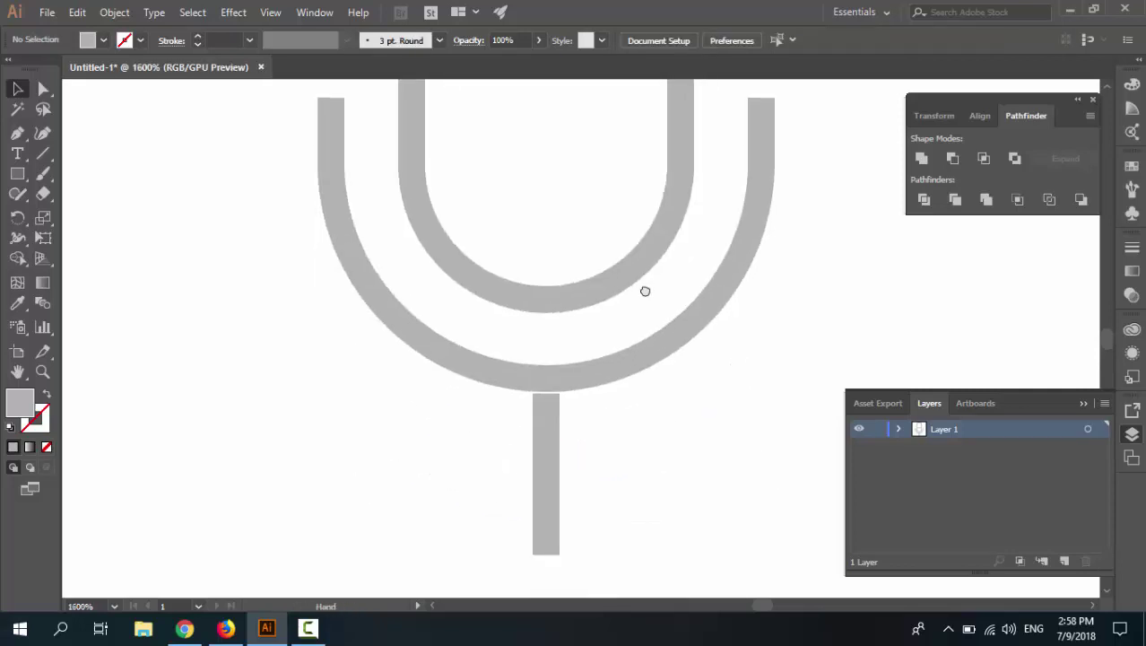
{"action": "left_click", "coordinate": [556, 421]}
{"action": "key", "text": "Up"}
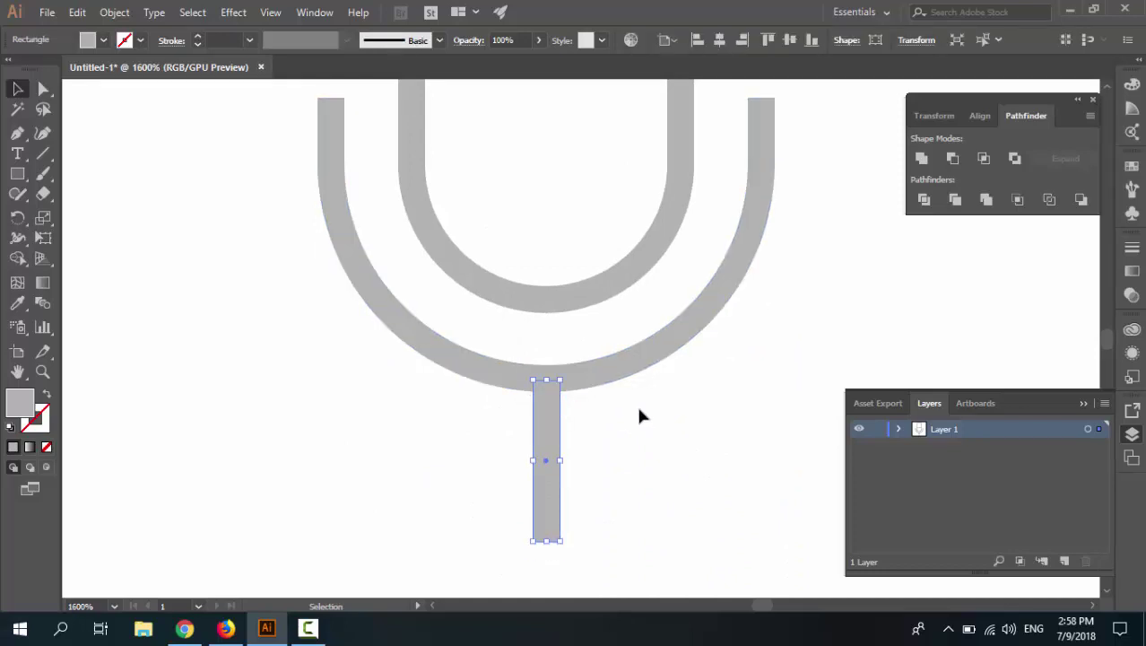
{"action": "key", "text": "ctrl+equal"}
{"action": "key", "text": "ctrl+equal"}
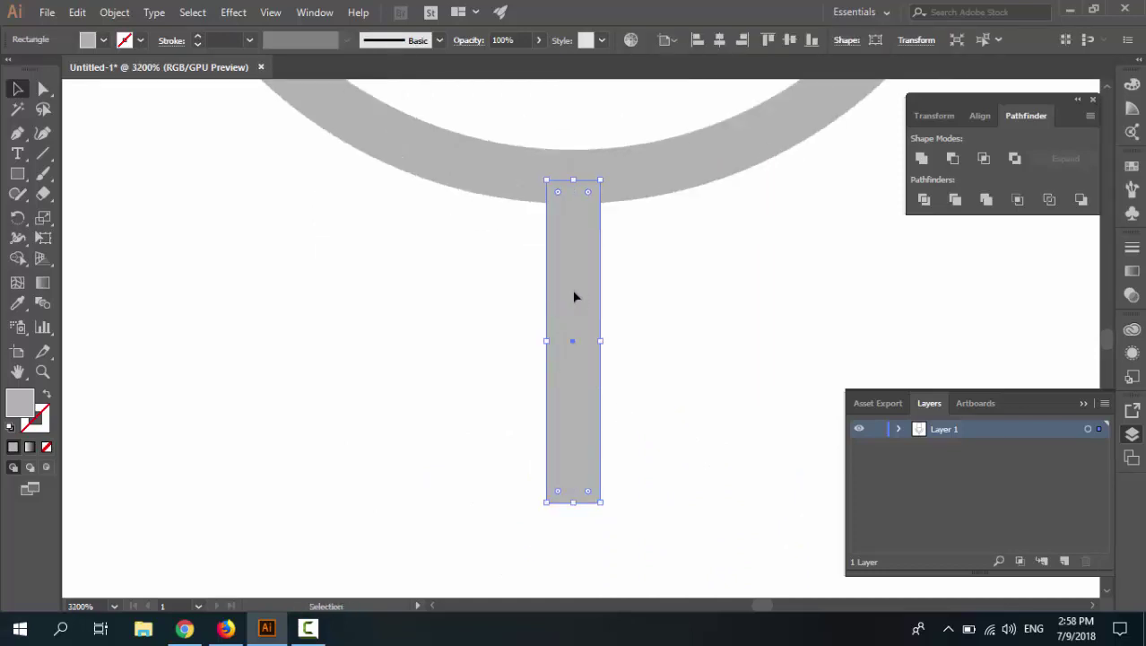
{"action": "left_click_drag", "start_coordinate": [573, 296], "coordinate": [574, 317]}
{"action": "left_click", "coordinate": [758, 457]}
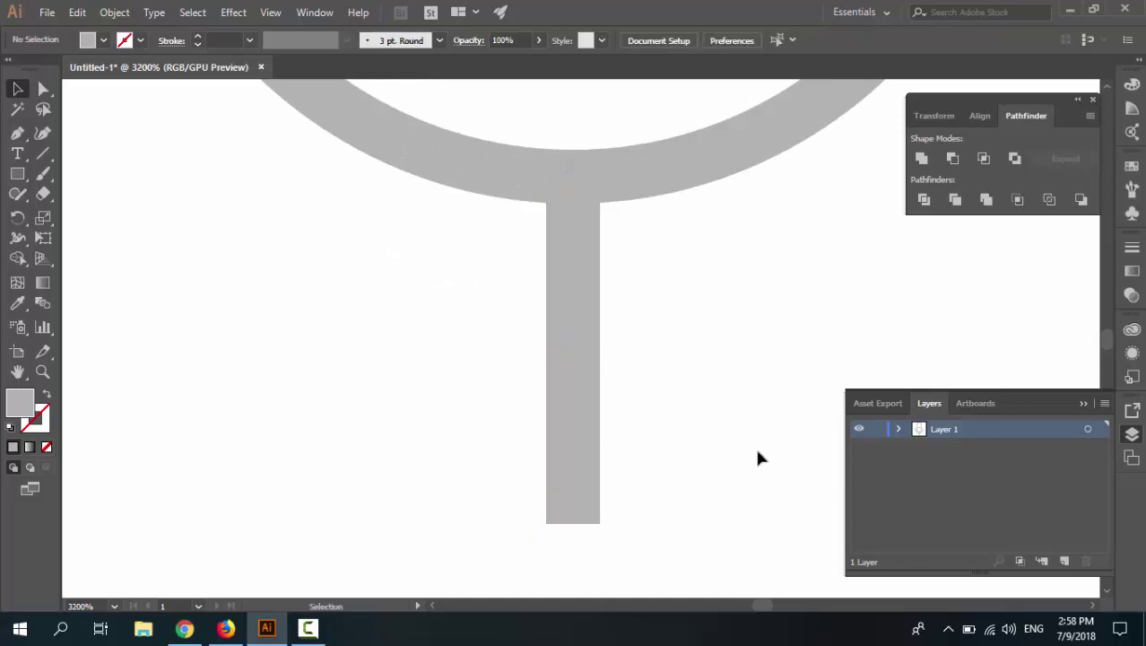
Step: Create a horizontal rectangle 20 pt wide and 2 pt high on the artboard beside the microphone
{"action": "key", "text": "ctrl+minus"}
{"action": "key", "text": "ctrl+minus"}
{"action": "key", "text": "ctrl+minus"}
{"action": "key", "text": "ctrl+minus"}
{"action": "key", "text": "ctrl+minus"}
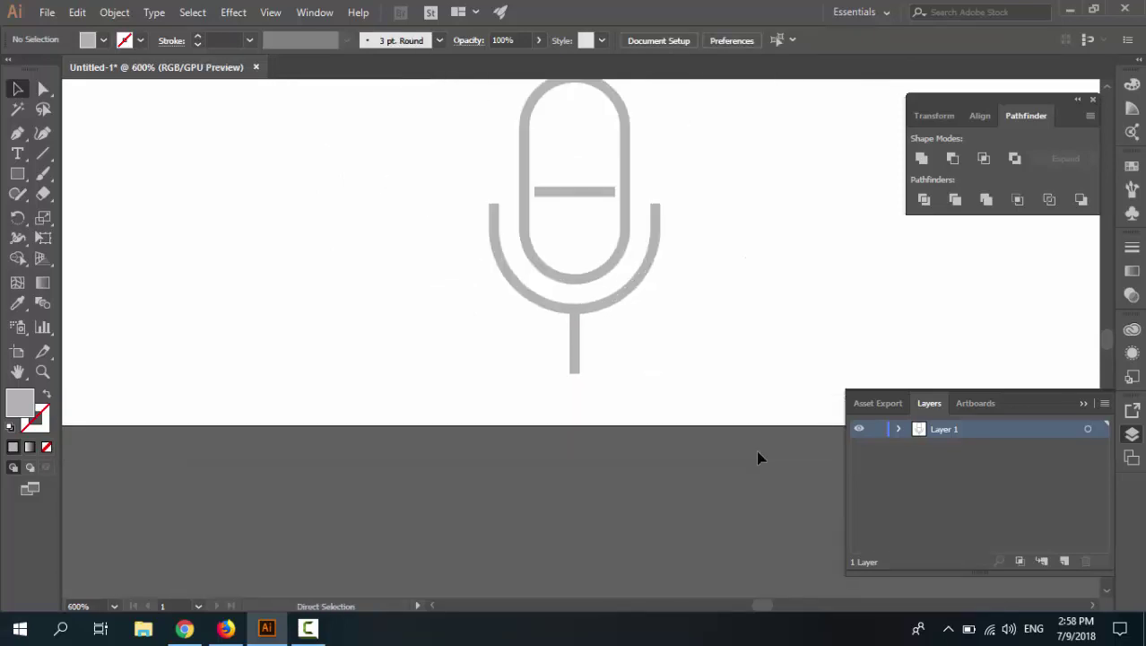
{"action": "left_click_drag", "start_coordinate": [760, 375], "coordinate": [717, 485]}
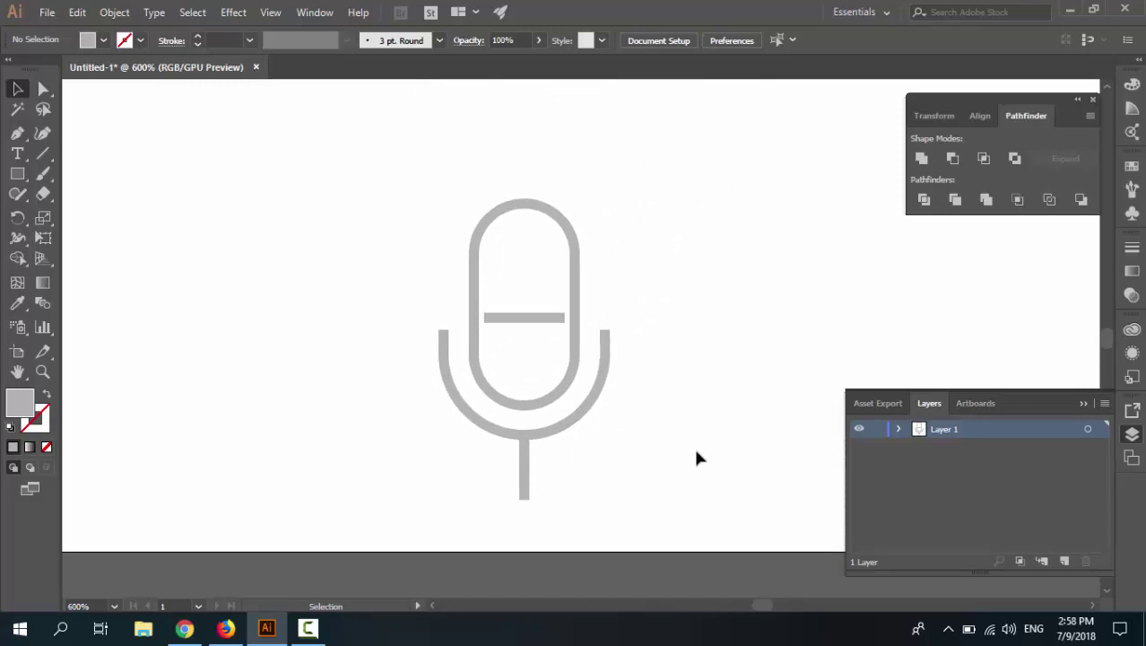
{"action": "left_click", "coordinate": [18, 174]}
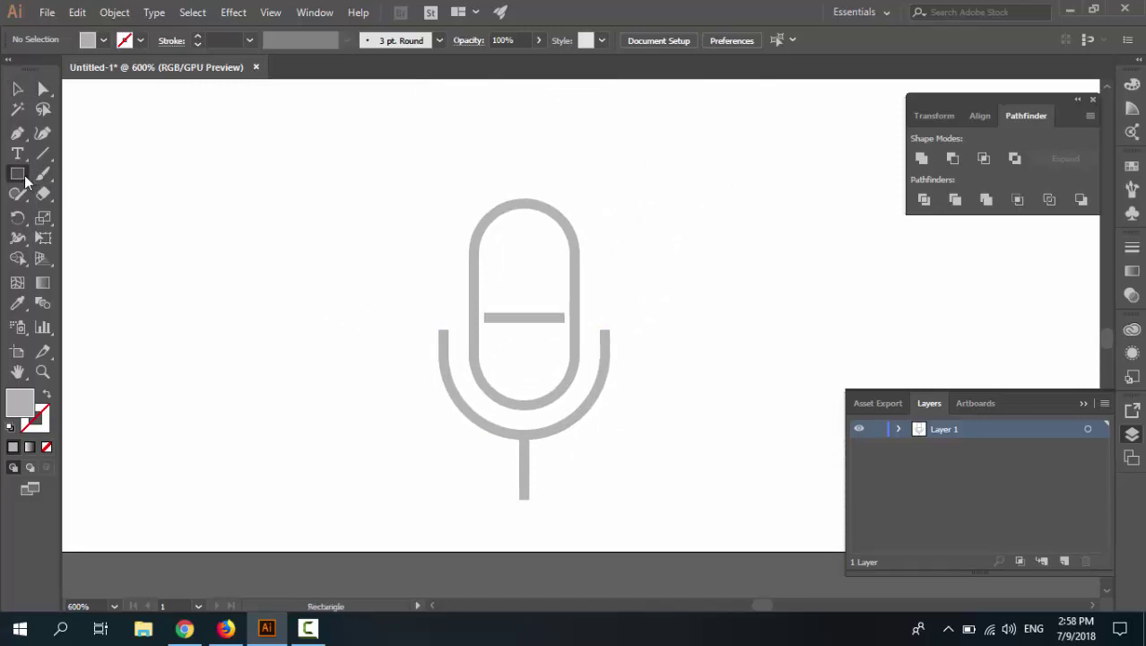
{"action": "left_click", "coordinate": [321, 265]}
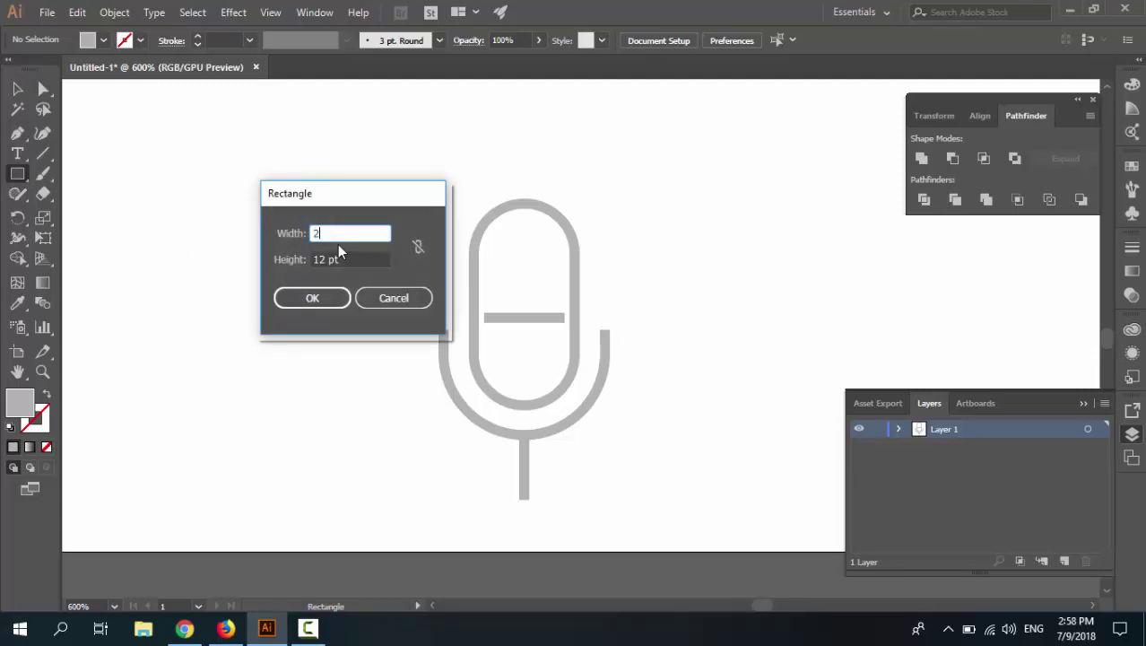
{"action": "type", "text": "20"}
{"action": "key", "text": "Tab"}
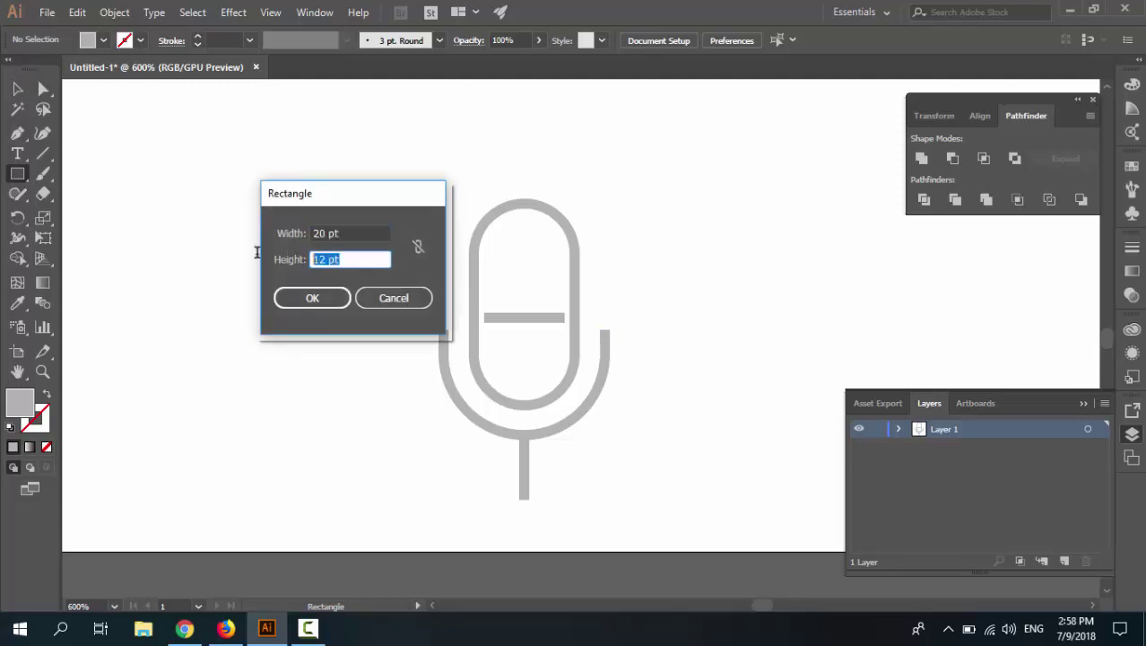
{"action": "type", "text": "1.5"}
{"action": "left_click", "coordinate": [320, 299]}
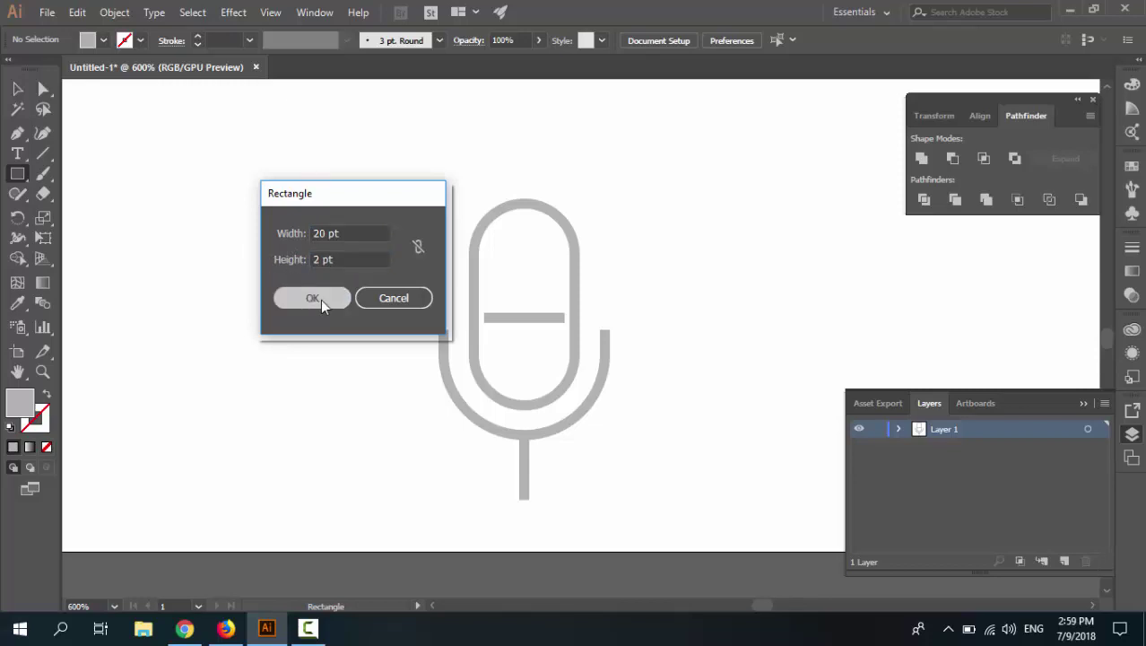
Step: Center the 20 pt bar horizontally on the artboard and nudge it down to the lower end of the stem as the microphone's base
{"action": "key", "text": "v"}
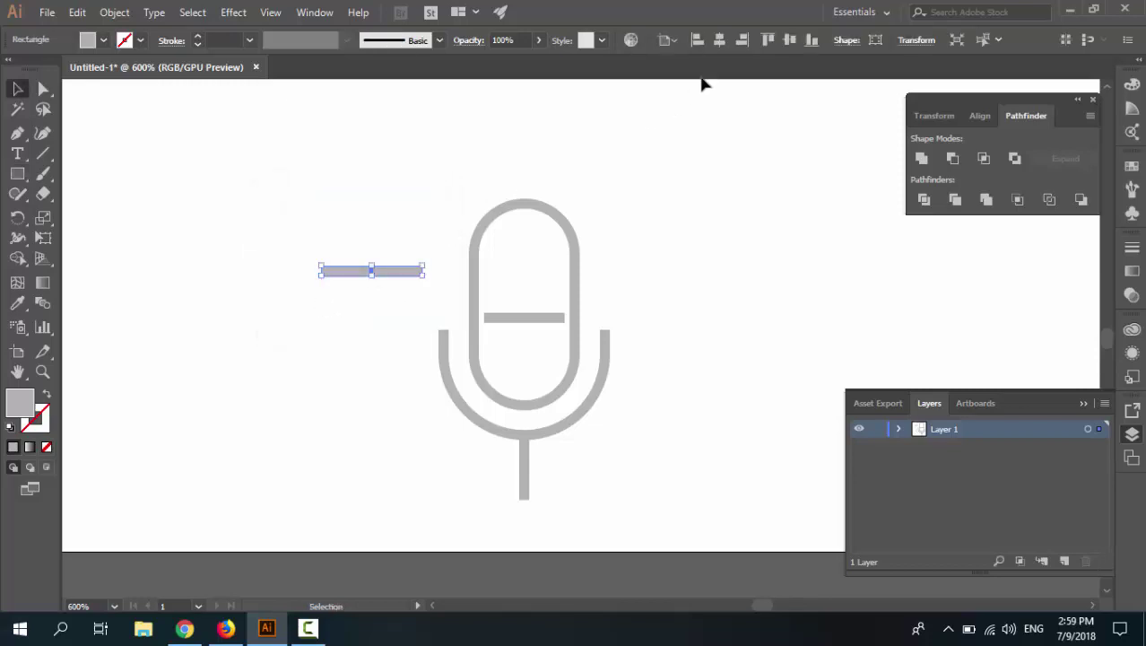
{"action": "left_click", "coordinate": [719, 40]}
{"action": "key", "text": "shift+Down"}
{"action": "key", "text": "shift+Down"}
{"action": "key", "text": "shift+Down"}
{"action": "key", "text": "shift+Down"}
{"action": "key", "text": "shift+Down"}
{"action": "key", "text": "shift+Down"}
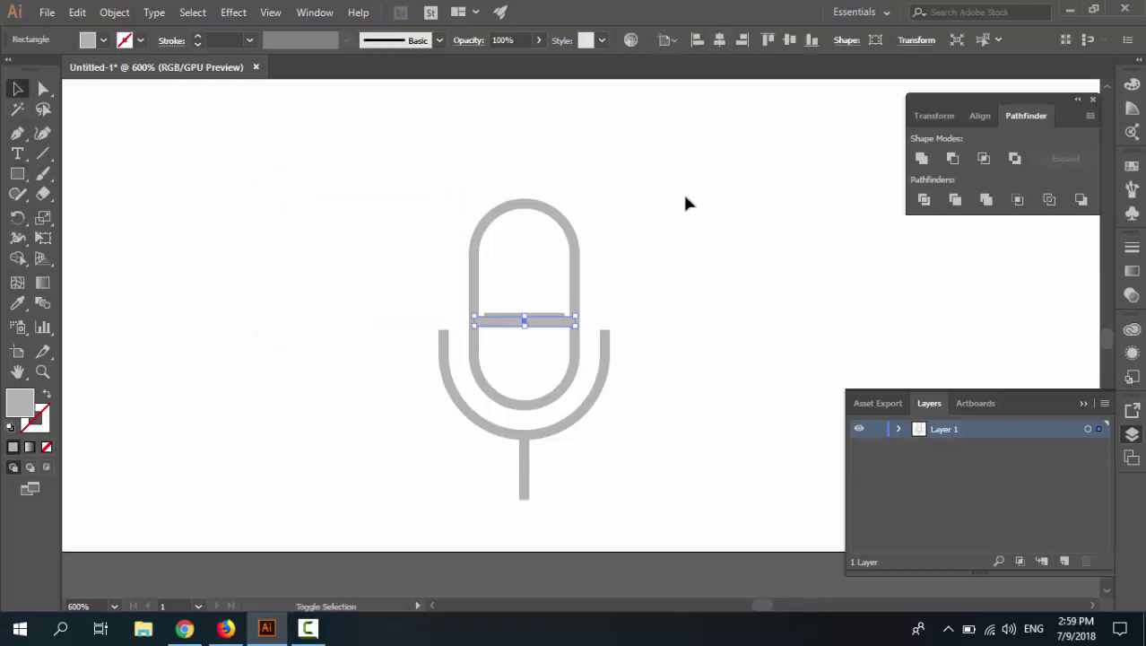
{"action": "key", "text": "shift+Up"}
{"action": "key", "text": "shift+Up"}
{"action": "key", "text": "shift+Down"}
{"action": "key", "text": "shift+Down"}
{"action": "key", "text": "shift+Down"}
{"action": "key", "text": "shift+Down"}
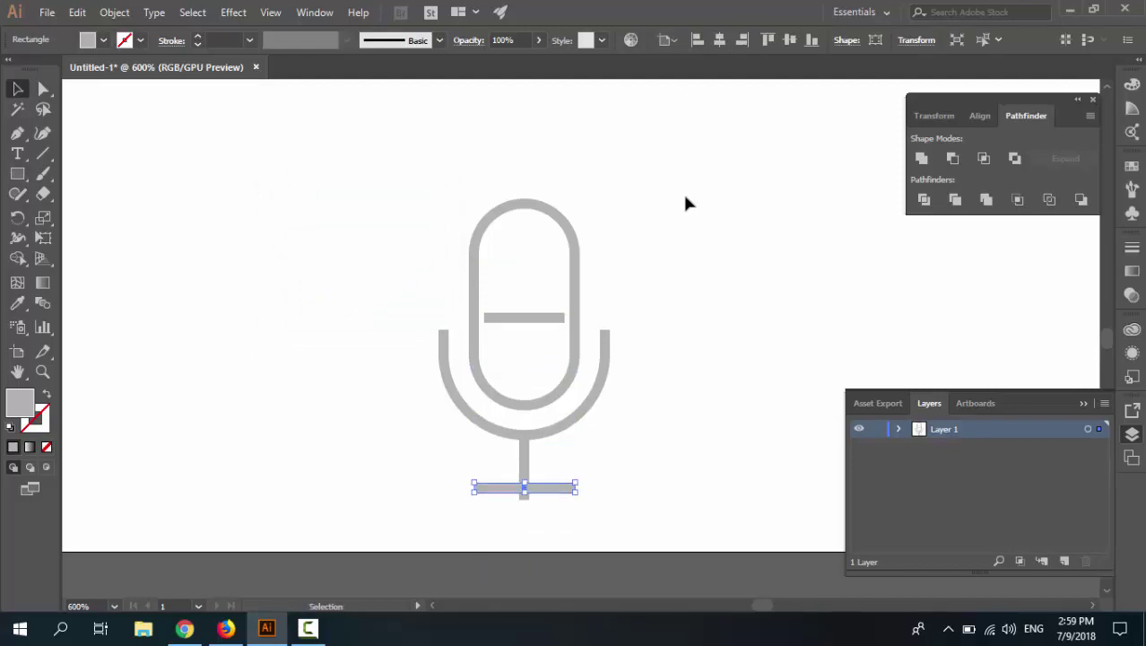
{"action": "key", "text": "shift+Up"}
{"action": "key", "text": "Down"}
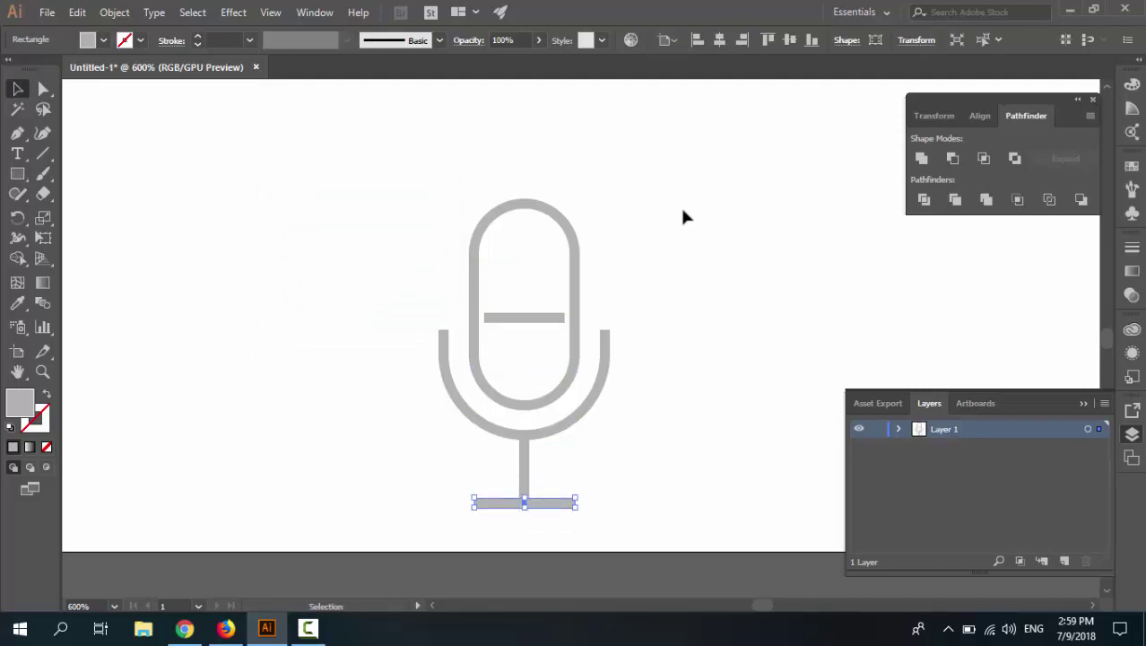
{"action": "left_click", "coordinate": [666, 509]}
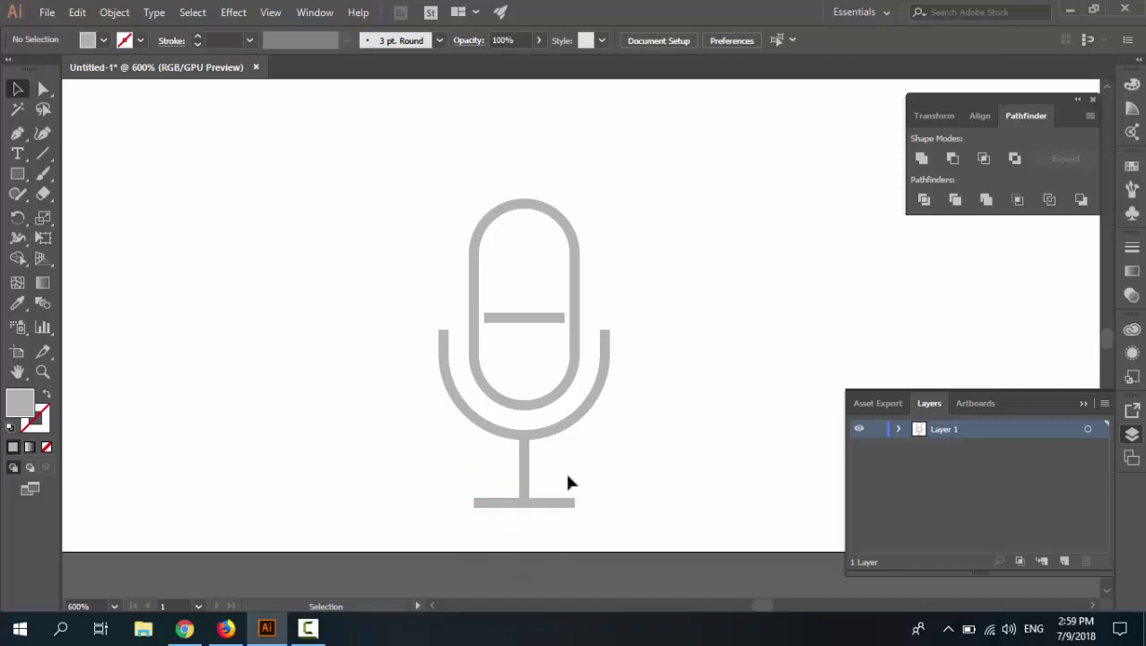
Step: Create a circle 3 pt wide and 3 pt high on the artboard beside the microphone
{"action": "left_click_drag", "start_coordinate": [406, 267], "coordinate": [413, 269]}
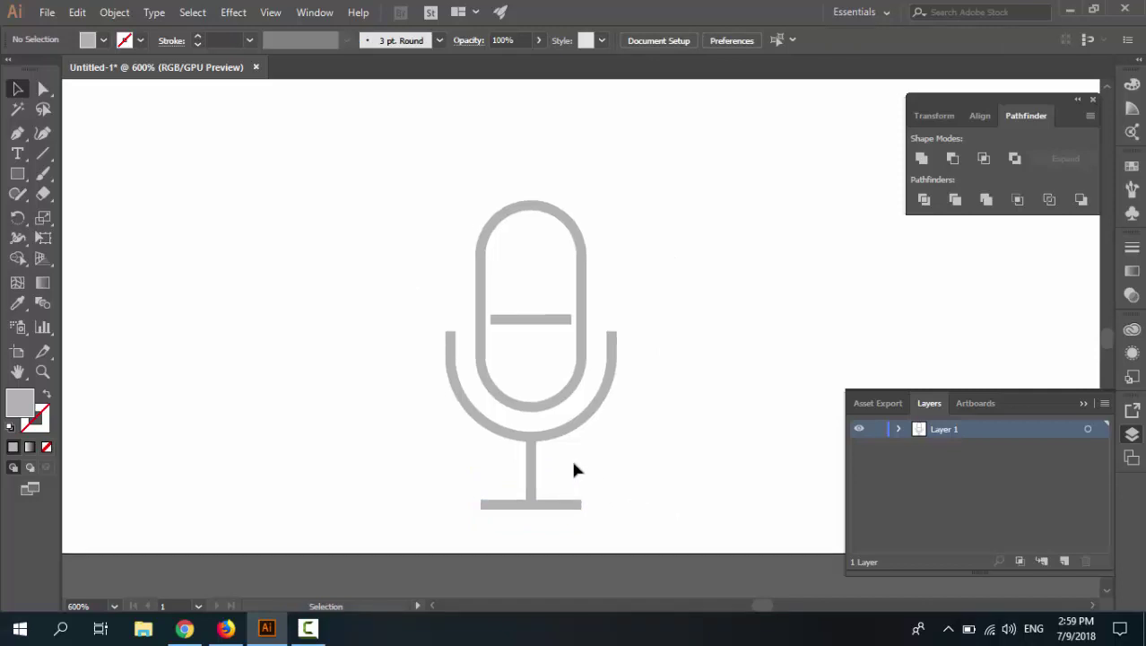
{"action": "left_click", "coordinate": [17, 173]}
{"action": "left_click", "coordinate": [68, 215]}
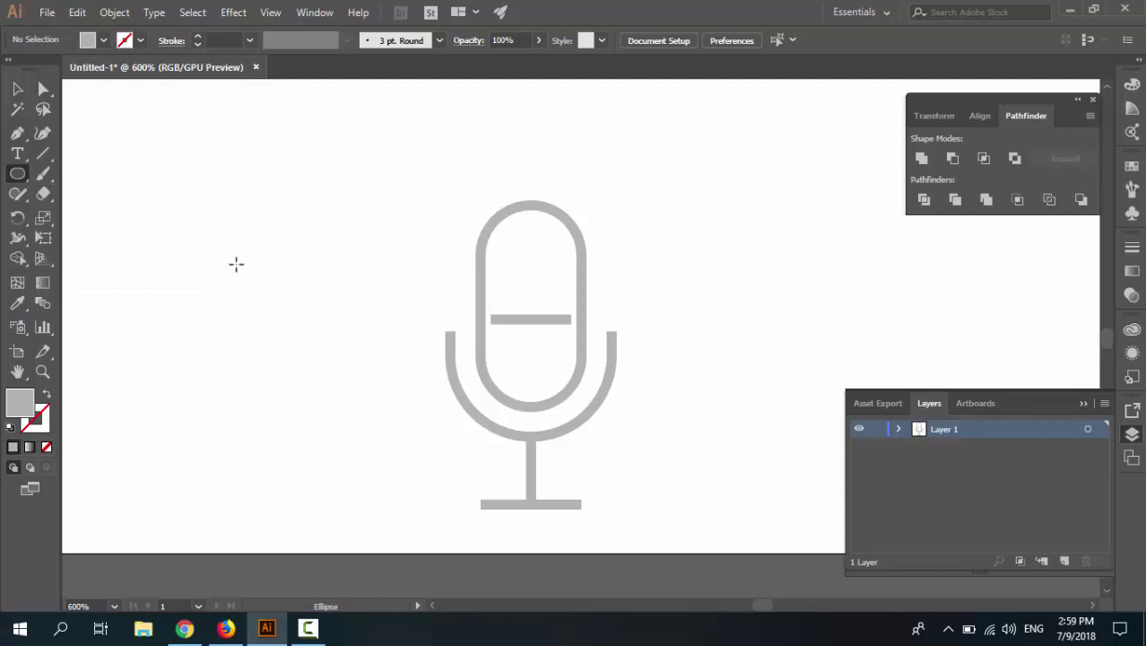
{"action": "left_click", "coordinate": [277, 276]}
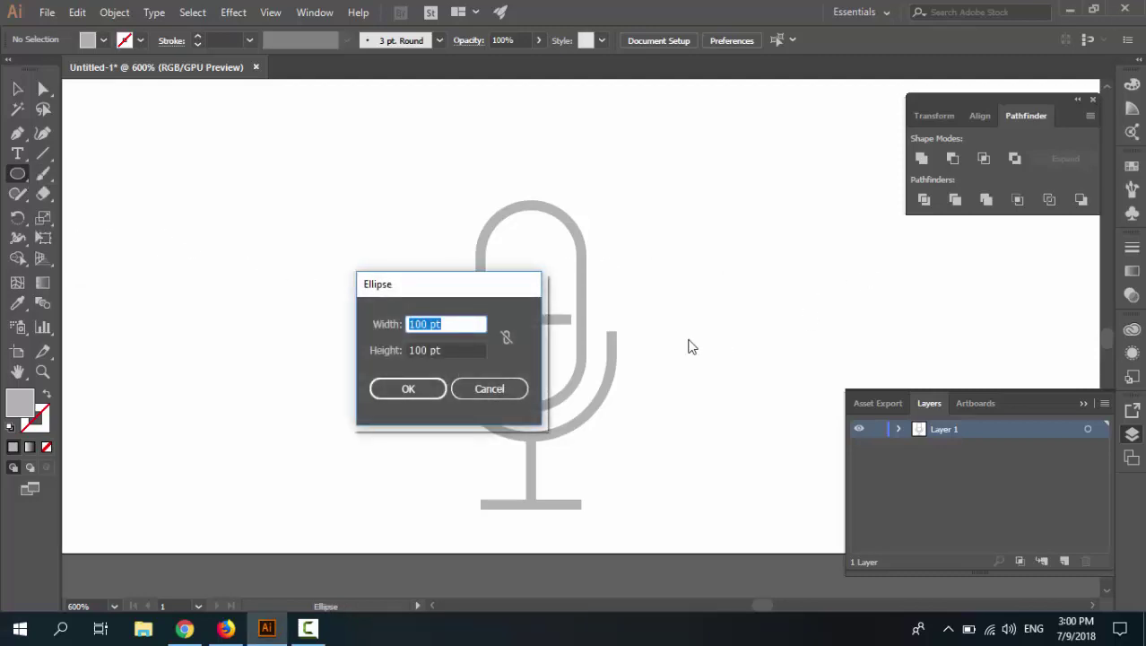
{"action": "left_click", "coordinate": [447, 322]}
{"action": "left_click_drag", "start_coordinate": [447, 323], "coordinate": [400, 325]}
{"action": "type", "text": "3"}
{"action": "key", "text": "Tab"}
{"action": "type", "text": "3"}
{"action": "left_click", "coordinate": [420, 397]}
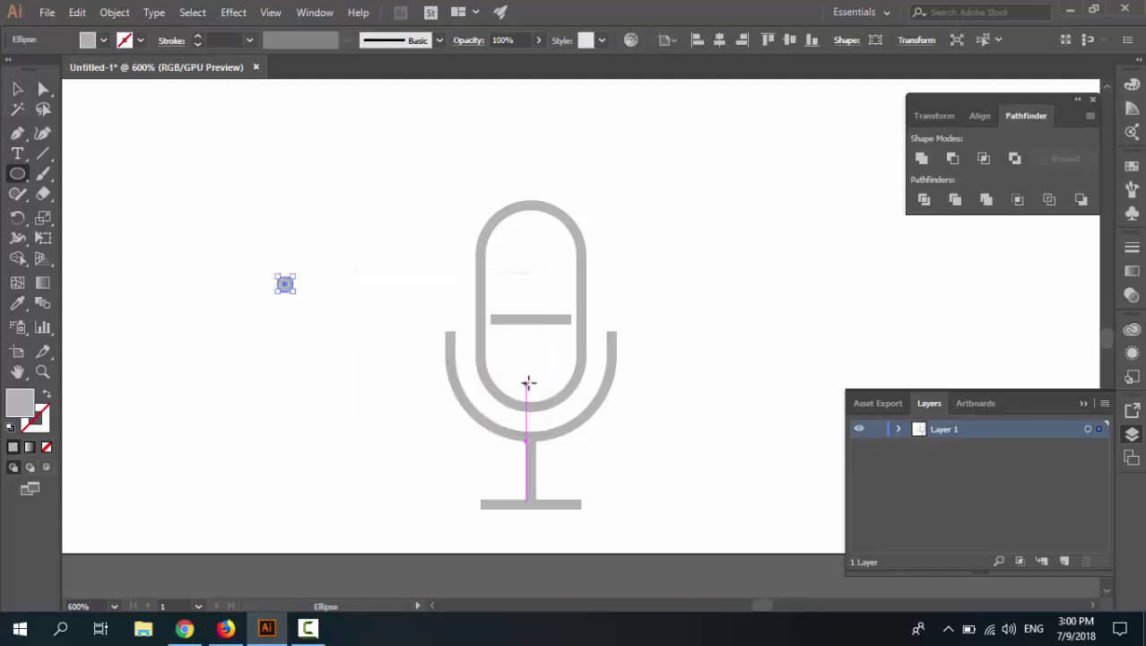
Step: Move the small circle inside the rounded top of the microphone's narrow outline
{"action": "key", "text": "v"}
{"action": "key", "text": "ctrl+plus"}
{"action": "key", "text": "ctrl+plus"}
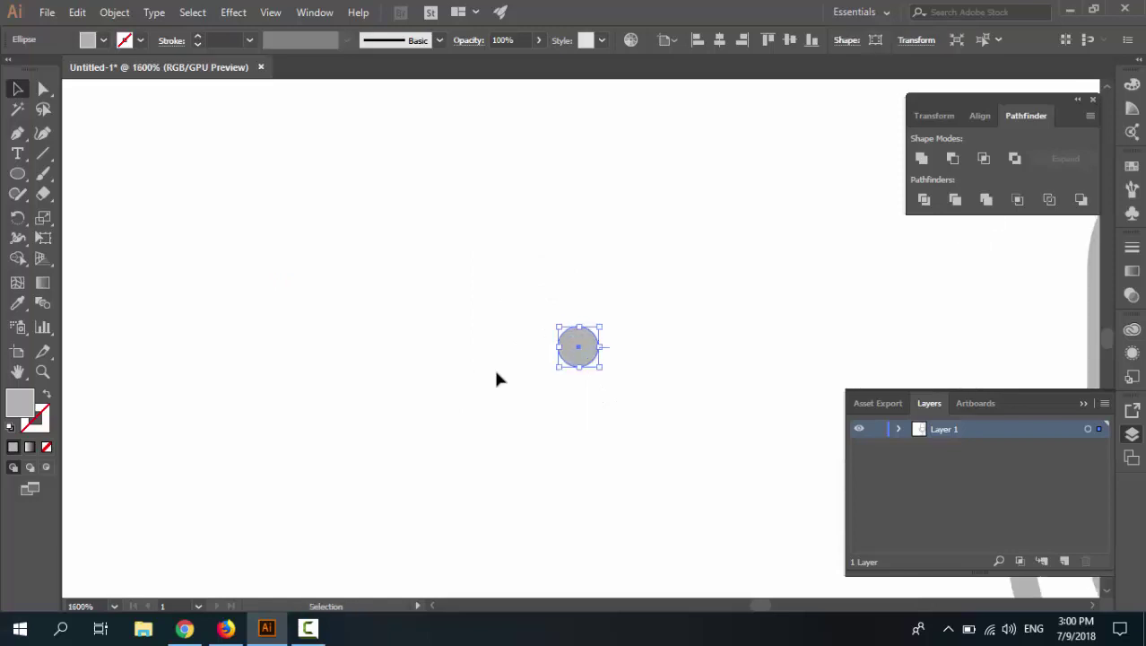
{"action": "left_click_drag", "start_coordinate": [550, 387], "coordinate": [740, 312]}
{"action": "left_click_drag", "start_coordinate": [739, 312], "coordinate": [452, 342]}
{"action": "key", "text": "ctrl+z"}
{"action": "key", "text": "ctrl+plus"}
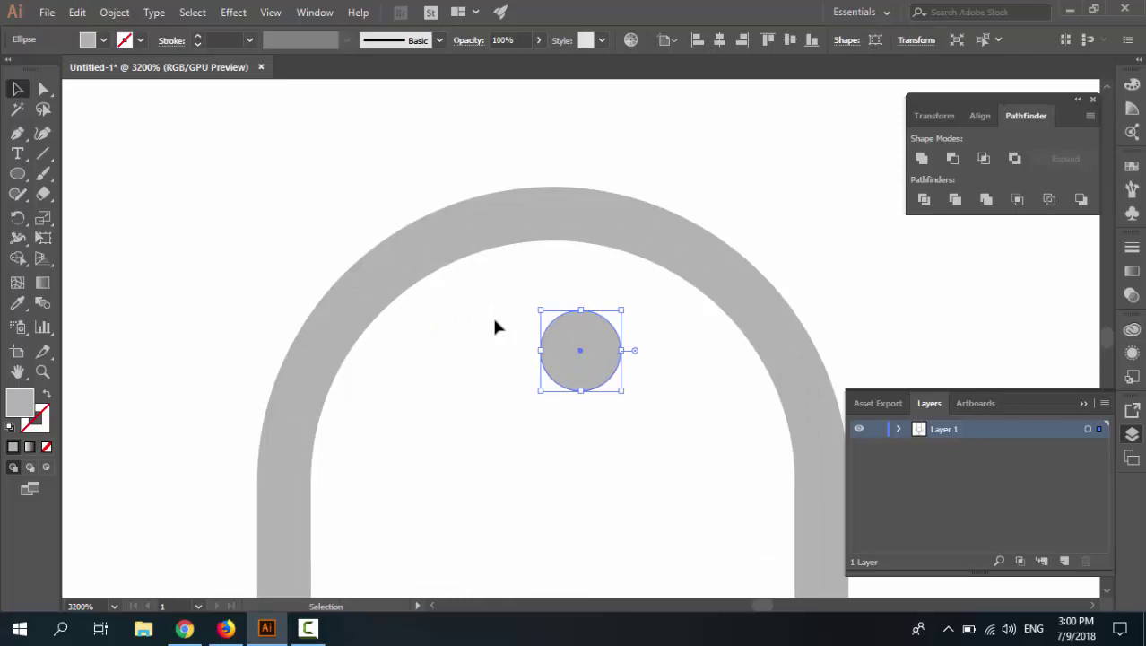
Step: Using Pixel Preview, reposition the circle so it is centered under the top arch of the outline with a small gap, and return to normal preview
{"action": "key", "text": "a"}
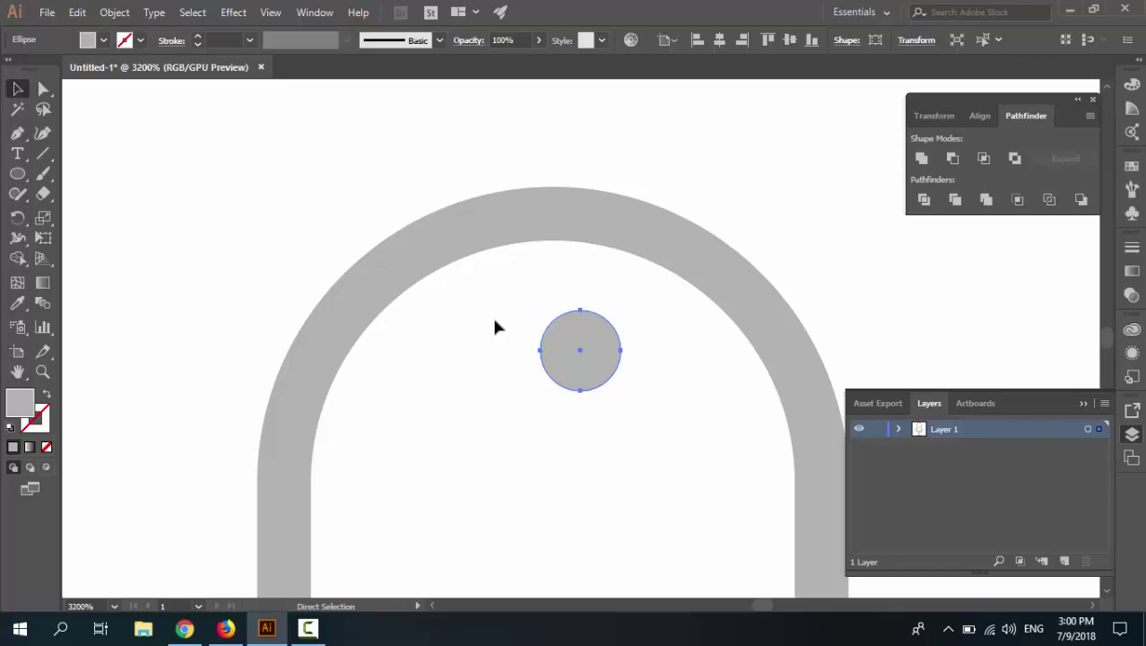
{"action": "key", "text": "ctrl+alt+y"}
{"action": "key", "text": "v"}
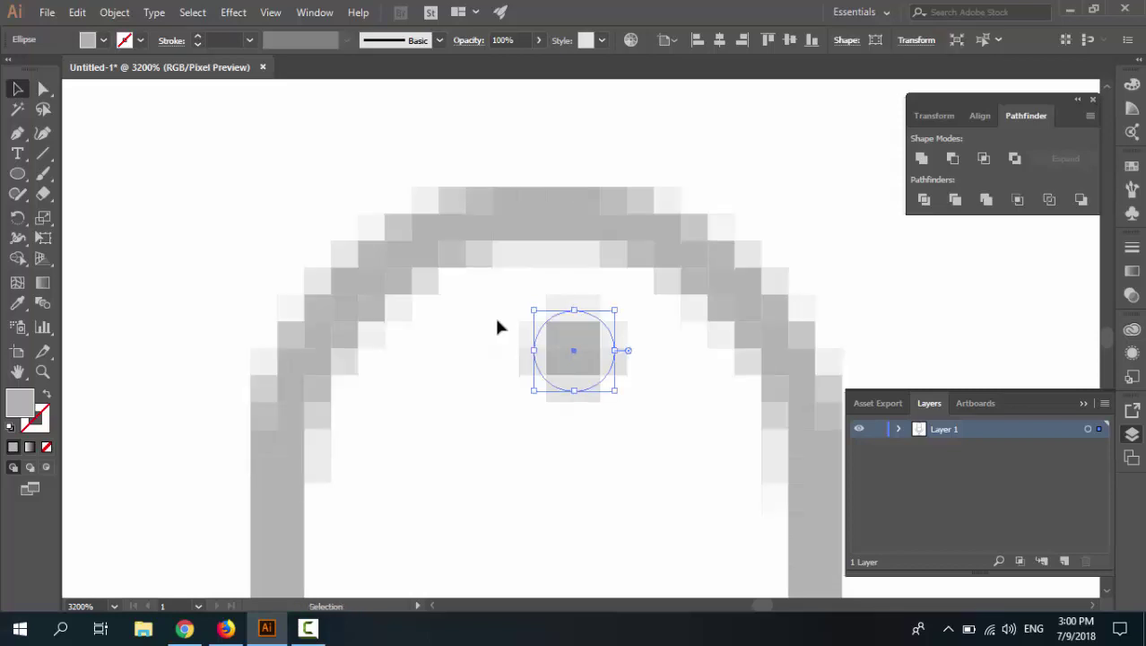
{"action": "left_click_drag", "start_coordinate": [590, 371], "coordinate": [558, 350]}
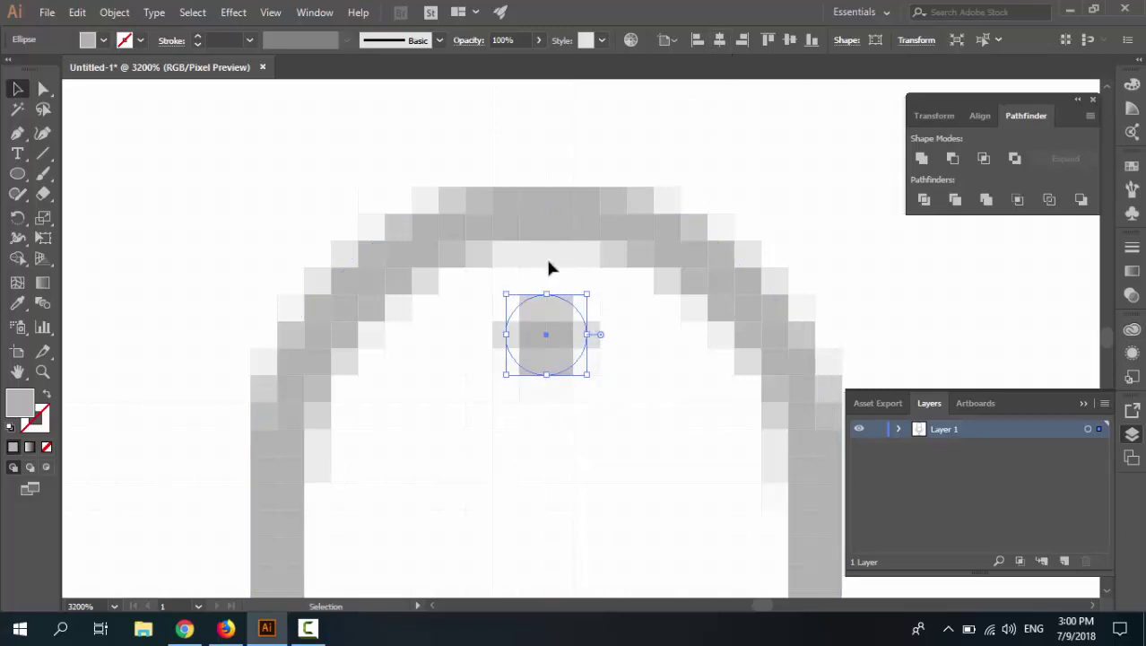
{"action": "key", "text": "Down"}
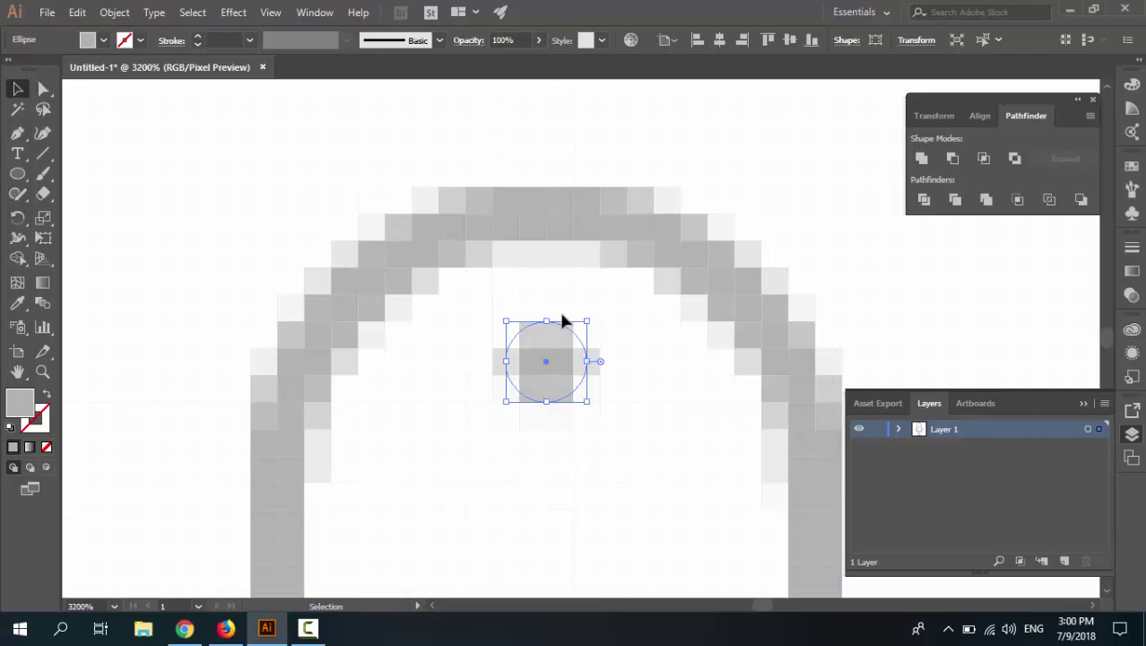
{"action": "key", "text": "ctrl+alt+y"}
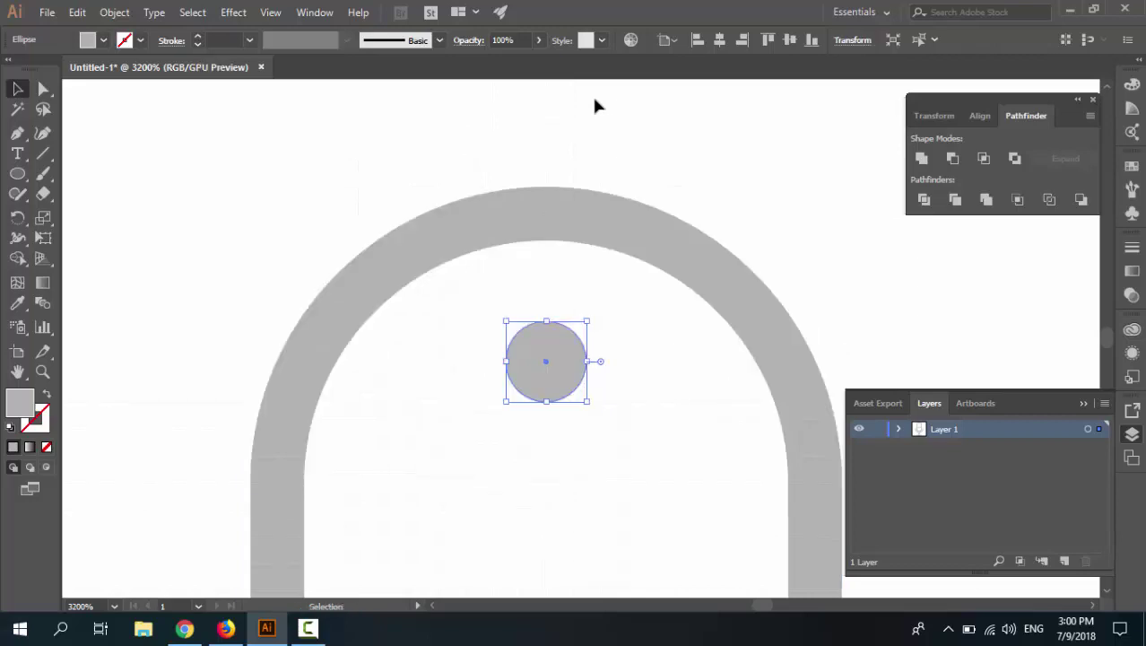
{"action": "left_click", "coordinate": [647, 130]}
Step: Duplicate the small circle straight down so the copy sits directly below the original inside the outline
{"action": "scroll", "coordinate": [671, 305], "scroll_direction": "down", "scroll_amount": 6}
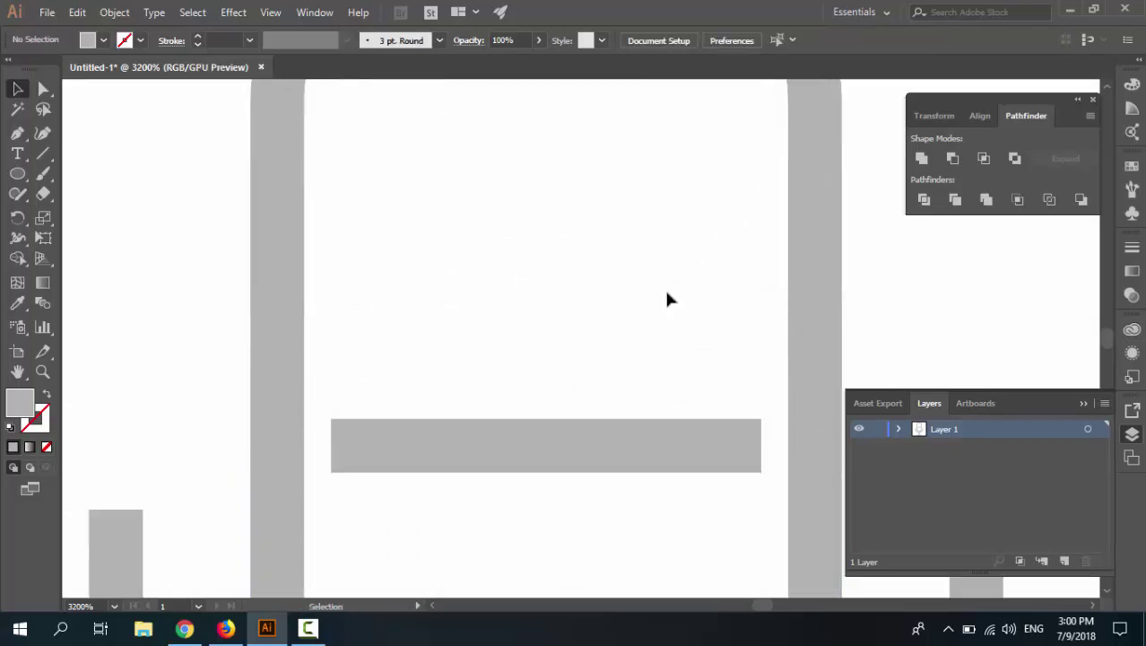
{"action": "scroll", "coordinate": [666, 287], "scroll_direction": "up", "scroll_amount": 2}
{"action": "scroll", "coordinate": [667, 295], "scroll_direction": "up", "scroll_amount": 2}
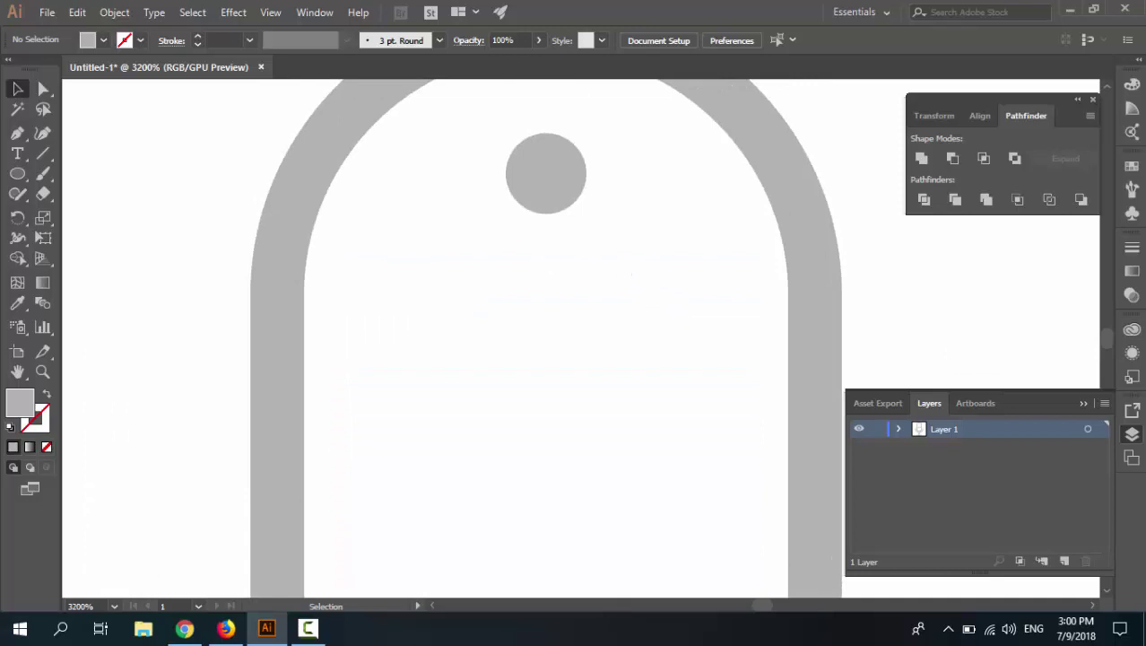
{"action": "scroll", "coordinate": [761, 314], "scroll_direction": "up", "scroll_amount": 2}
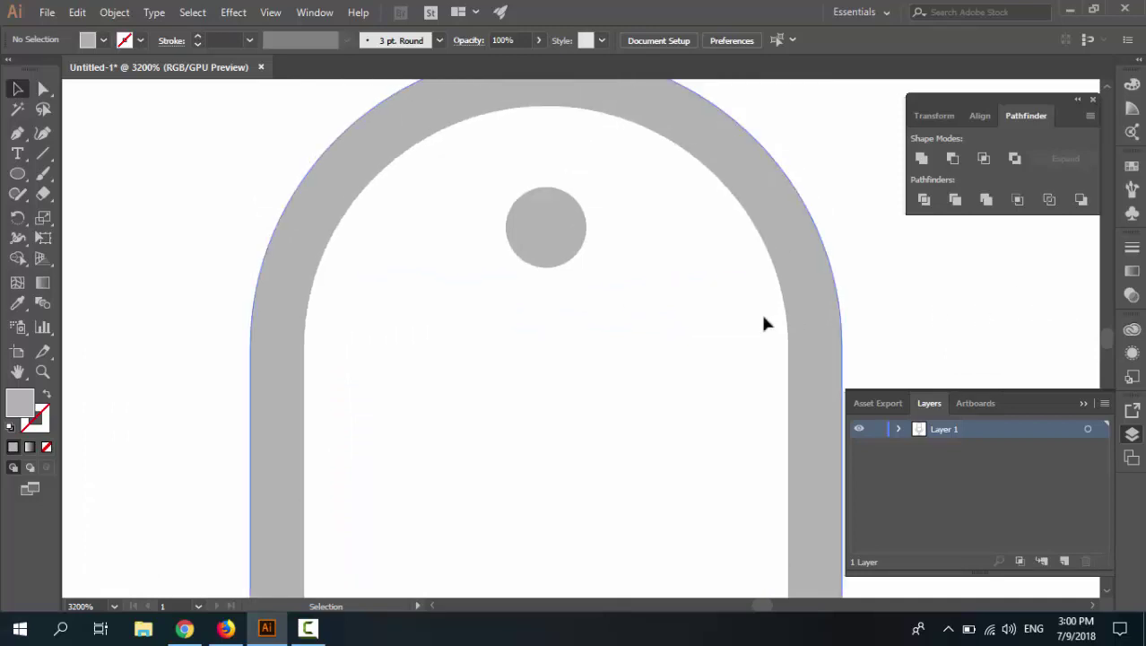
{"action": "scroll", "coordinate": [525, 281], "scroll_direction": "down", "scroll_amount": 2}
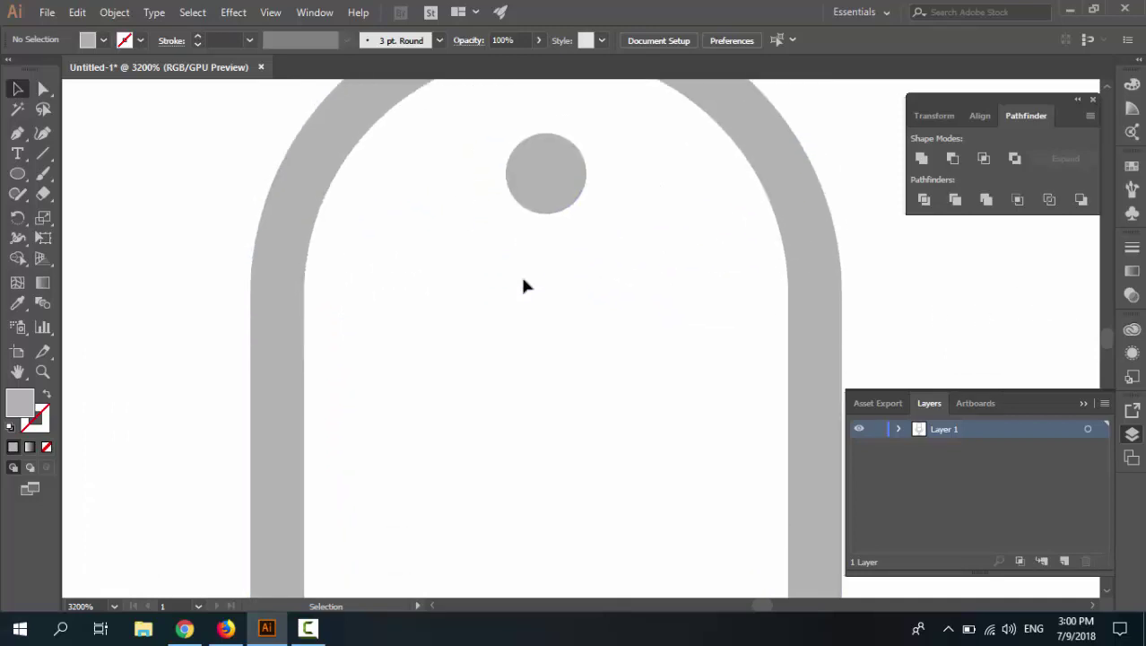
{"action": "left_click", "coordinate": [541, 204]}
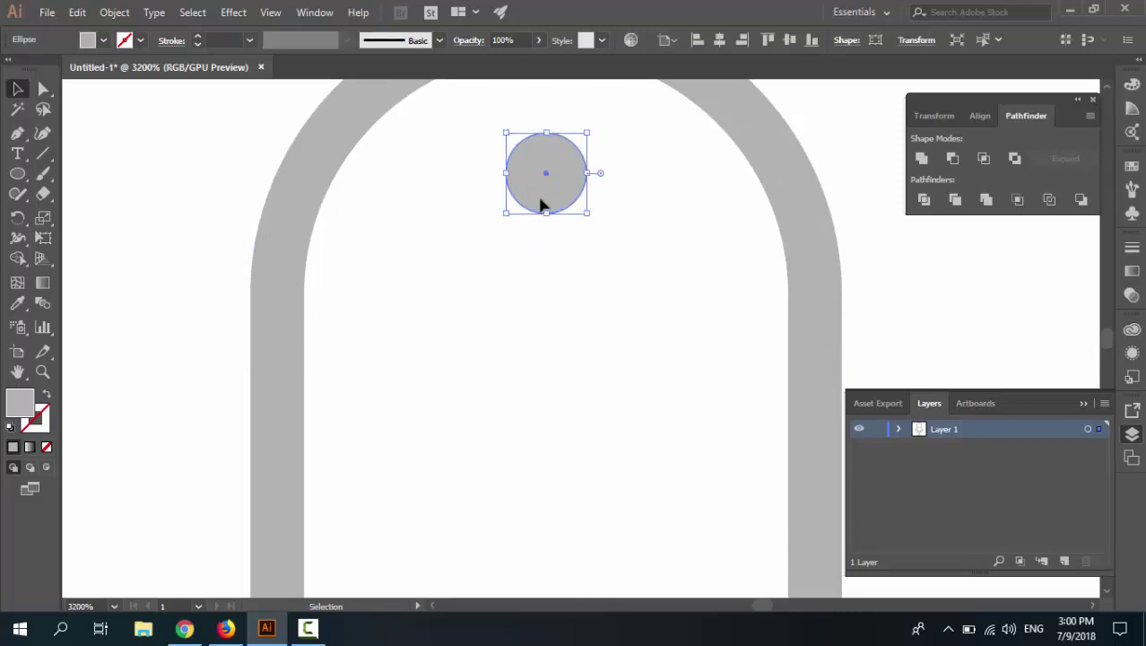
{"action": "key", "text": "a"}
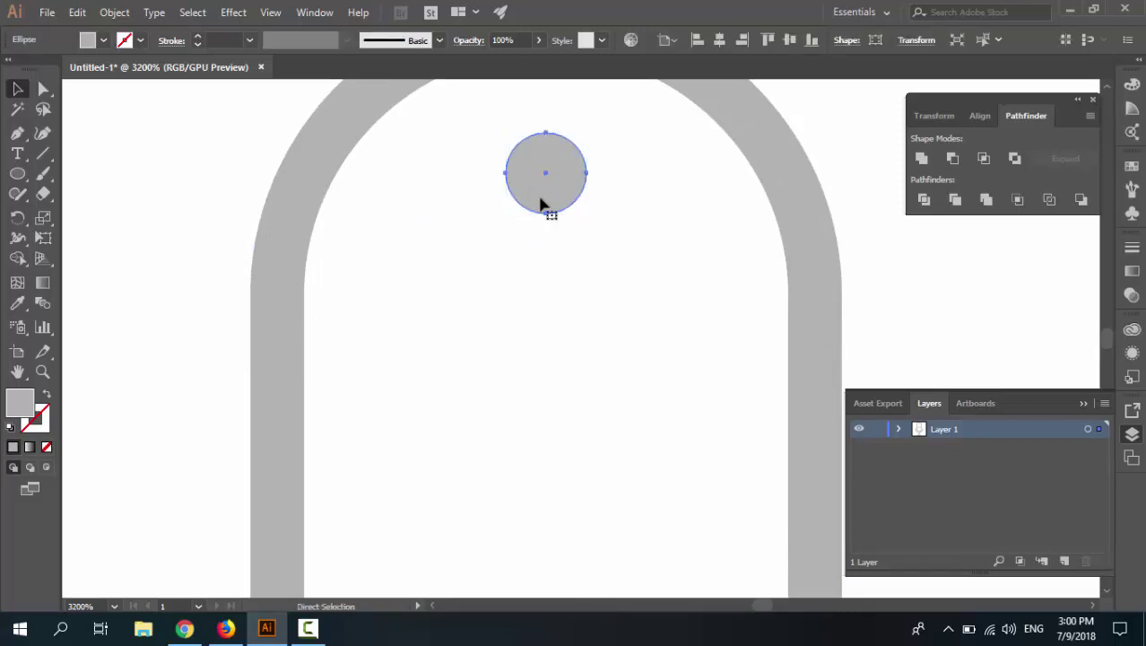
{"action": "left_click", "coordinate": [546, 246], "text": "ctrl"}
{"action": "left_click_drag", "start_coordinate": [538, 199], "coordinate": [537, 317]}
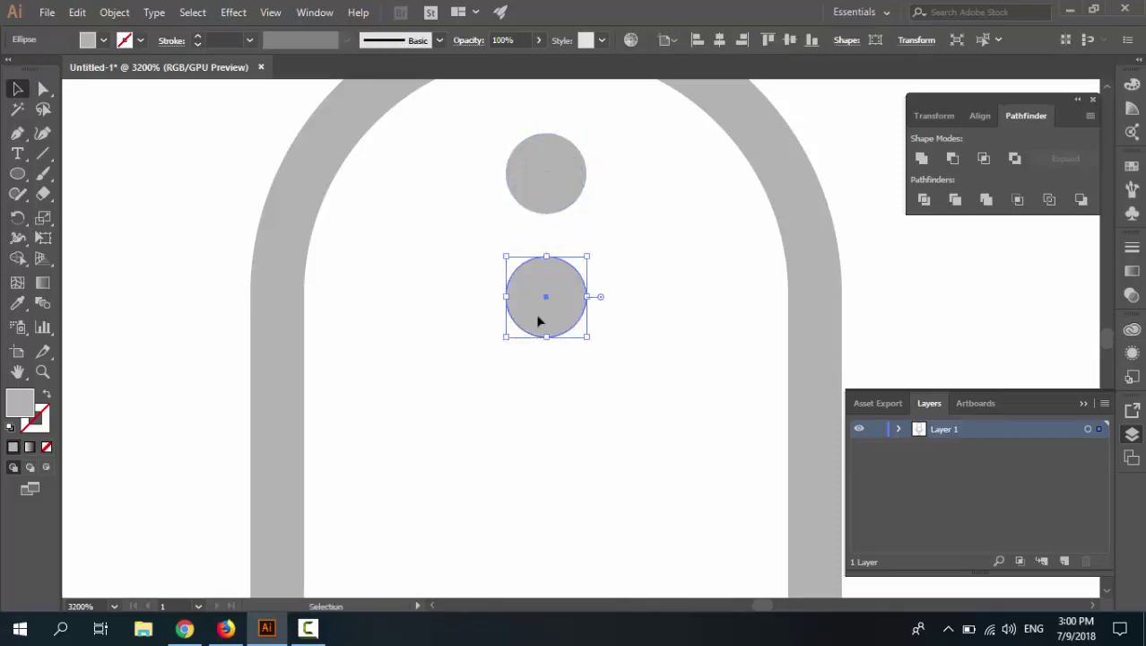
Step: Shift the duplicated circle slightly farther down in Pixel Preview, keeping it vertically in line with the upper circle, and return to normal preview
{"action": "key", "text": "ctrl+alt+y"}
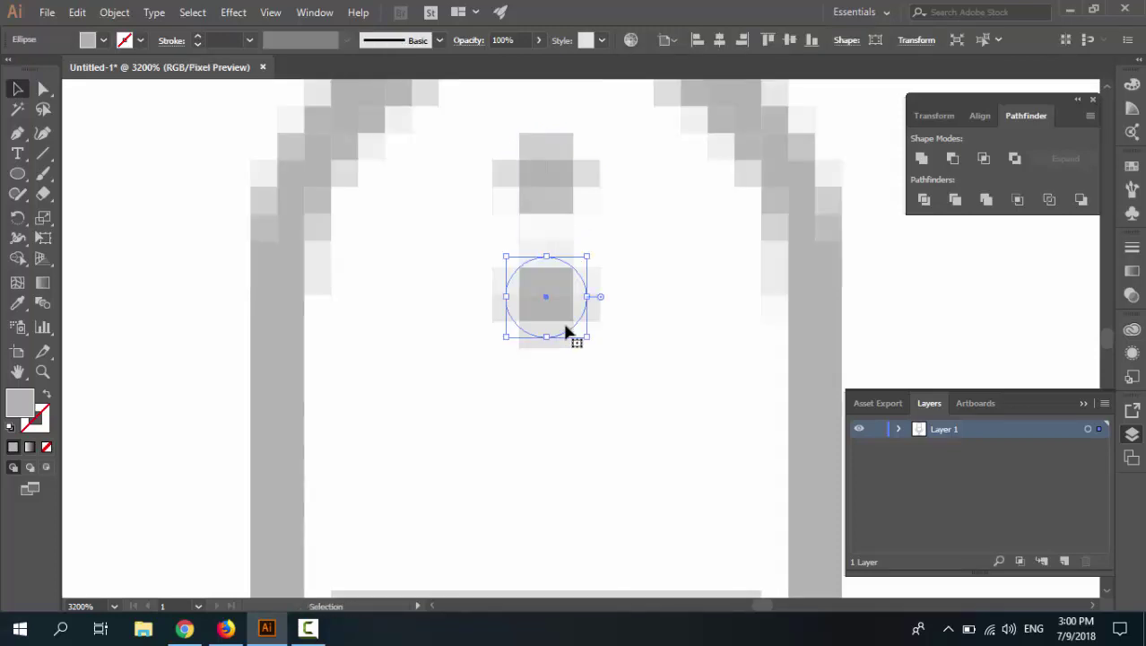
{"action": "key", "text": "Down"}
{"action": "key", "text": "Up"}
{"action": "key", "text": "Down"}
{"action": "left_click_drag", "start_coordinate": [554, 336], "coordinate": [570, 305]}
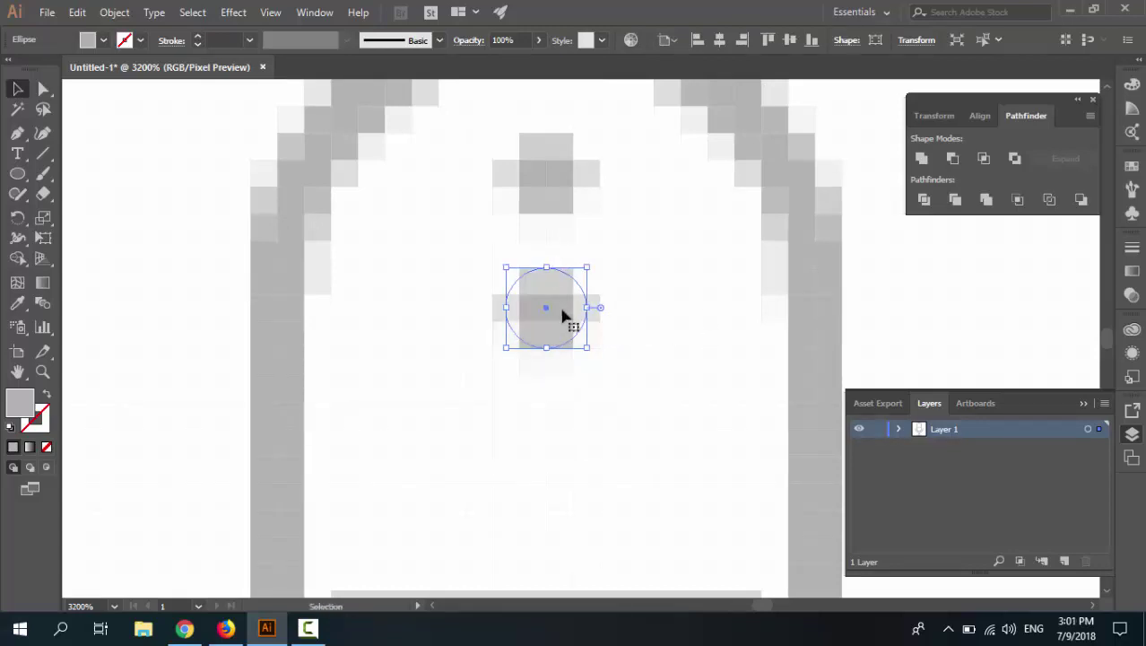
{"action": "key", "text": "ctrl+alt+y"}
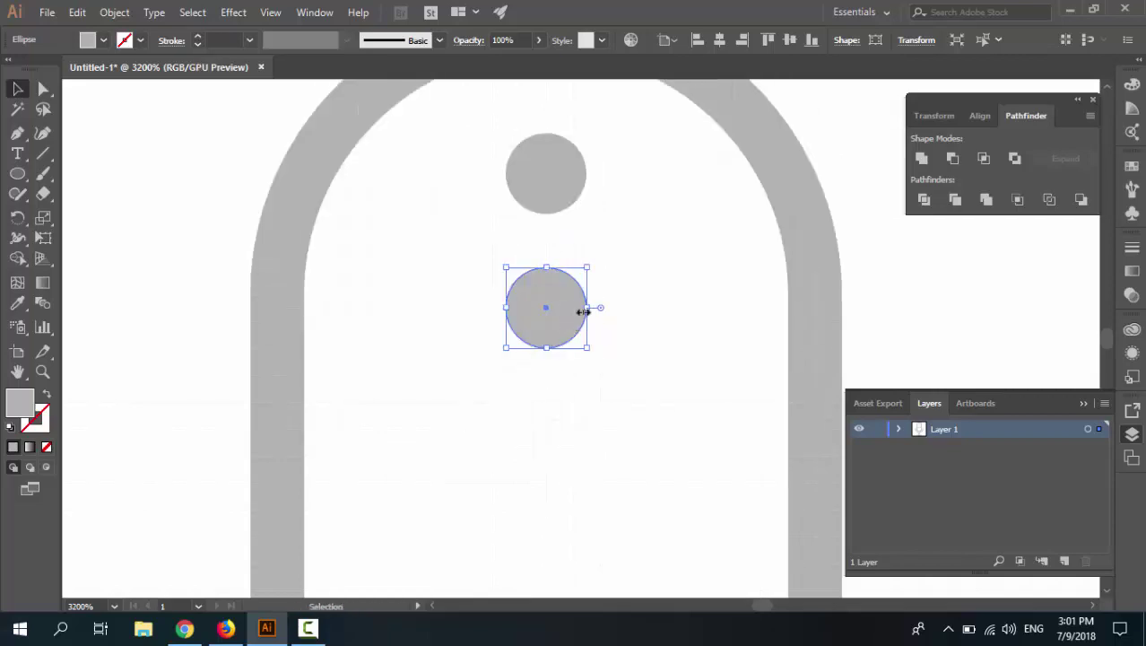
Step: Move the lower circle horizontally toward the left wall of the outline and fine-tune its position in Pixel Preview
{"action": "left_click_drag", "start_coordinate": [550, 325], "coordinate": [417, 318]}
{"action": "key", "text": "ctrl+alt+y"}
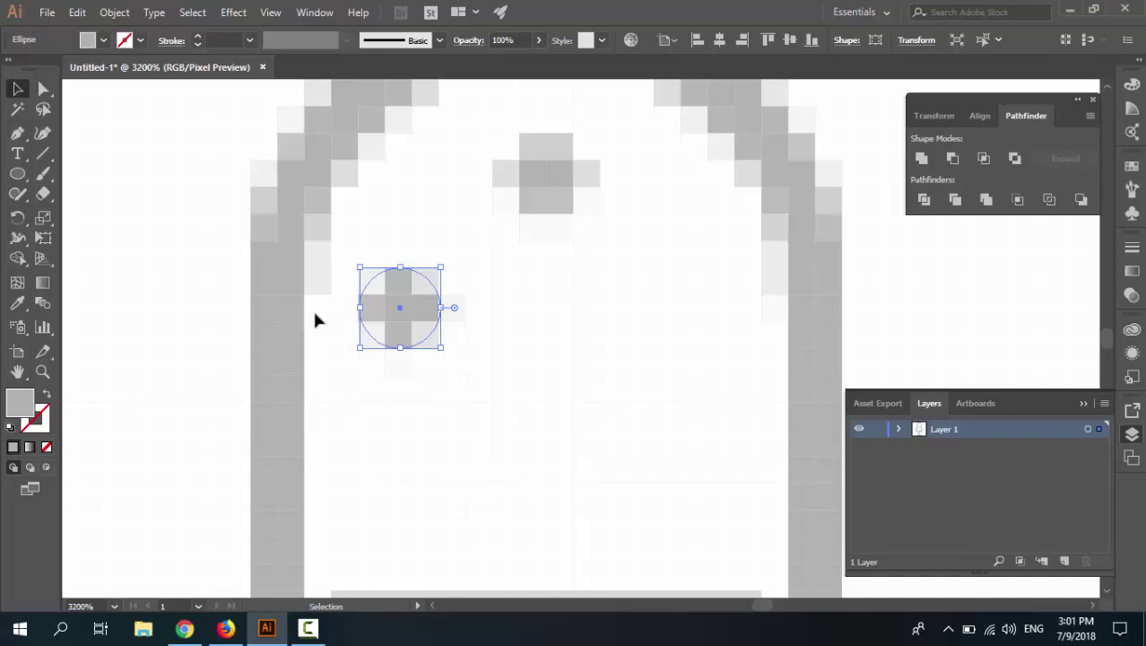
{"action": "left_click_drag", "start_coordinate": [402, 328], "coordinate": [375, 331]}
{"action": "left_click", "coordinate": [381, 388]}
{"action": "left_click", "coordinate": [396, 320]}
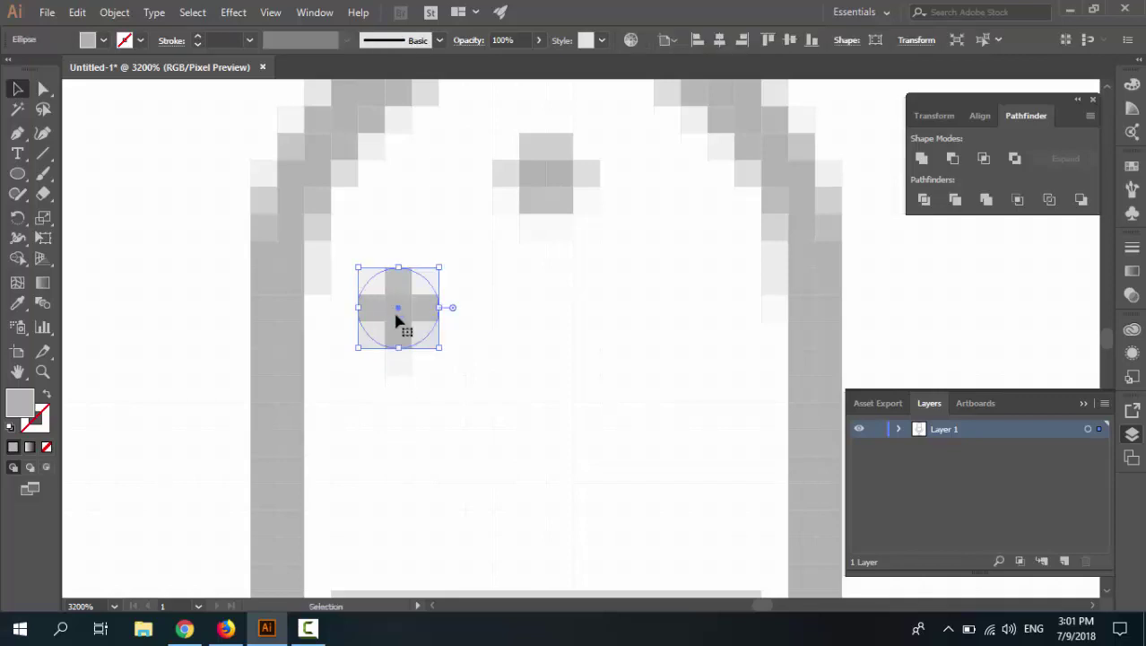
{"action": "key", "text": "a"}
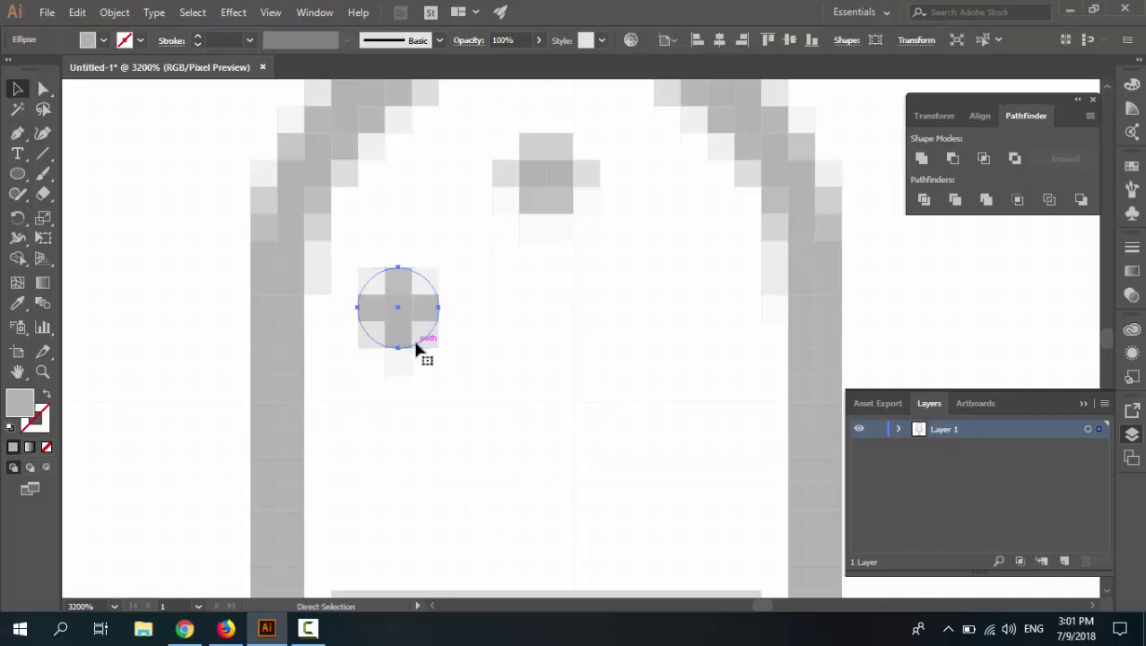
Step: Duplicate the left circle to the right and center the copy horizontally directly beneath the top circle
{"action": "left_click_drag", "start_coordinate": [428, 319], "coordinate": [448, 320]}
{"action": "mouse_move", "coordinate": [542, 319]}
{"action": "left_mouse_down"}
{"action": "mouse_move", "coordinate": [577, 317]}
{"action": "mouse_move", "coordinate": [559, 312]}
{"action": "left_mouse_up"}
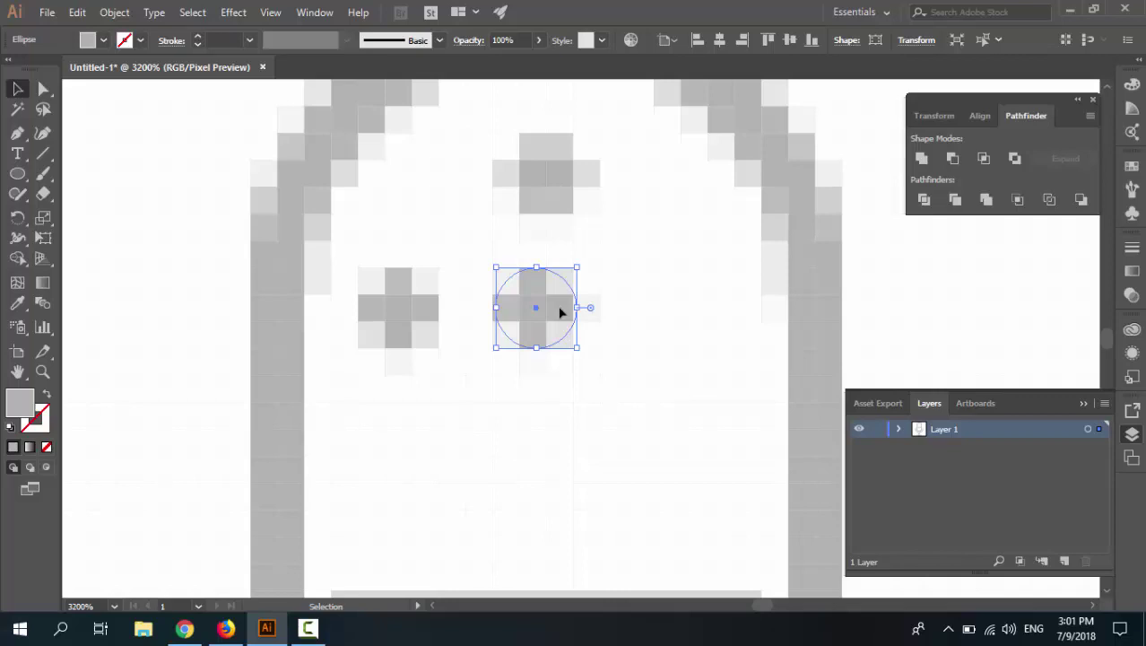
{"action": "key", "text": "Right"}
{"action": "key", "text": "Left"}
{"action": "left_click", "coordinate": [718, 40]}
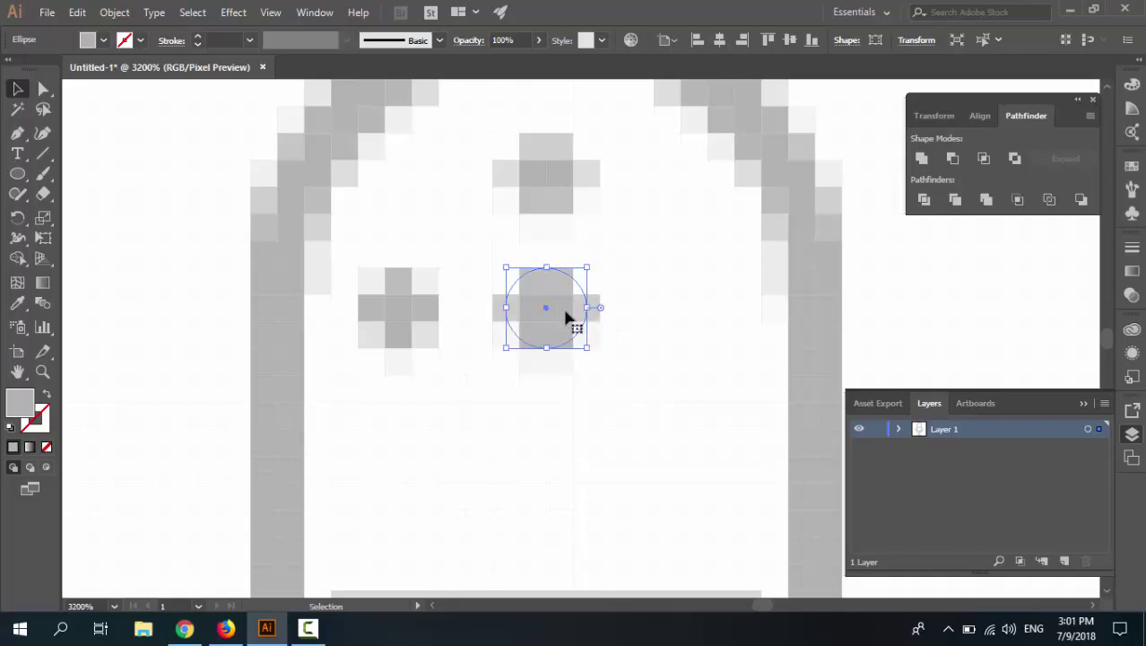
Step: Duplicate the middle circle toward the right wall to complete an evenly spaced row of three, and return to normal preview
{"action": "left_click", "coordinate": [660, 314]}
{"action": "left_click_drag", "start_coordinate": [585, 310], "coordinate": [727, 319]}
{"action": "left_click", "coordinate": [683, 387]}
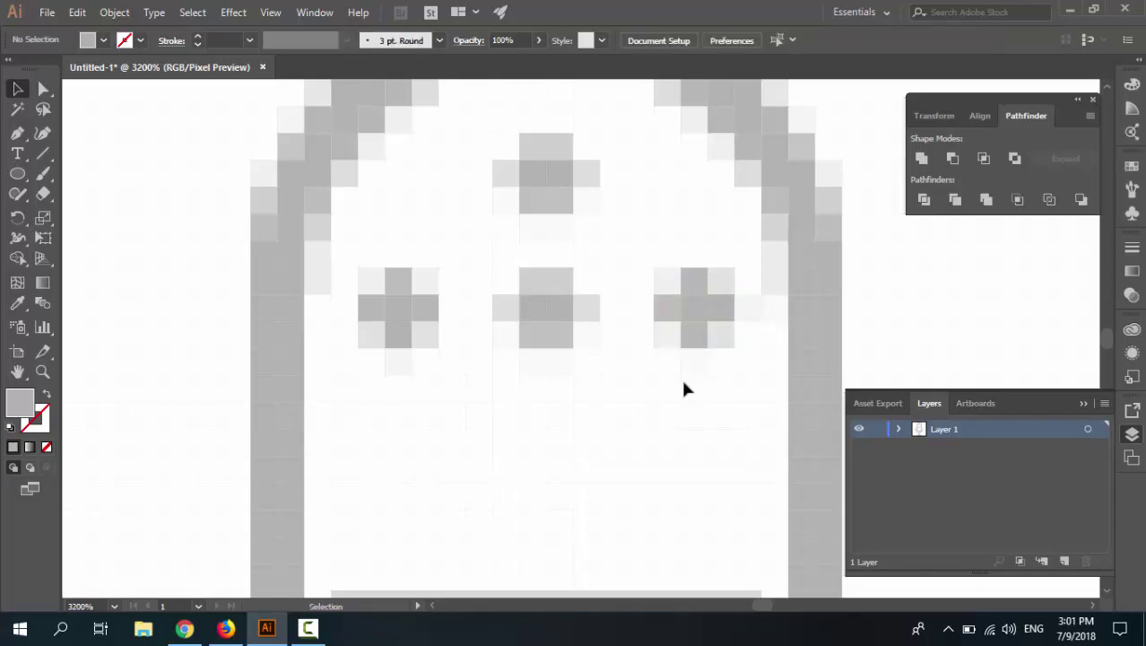
{"action": "key", "text": "ctrl+alt+y"}
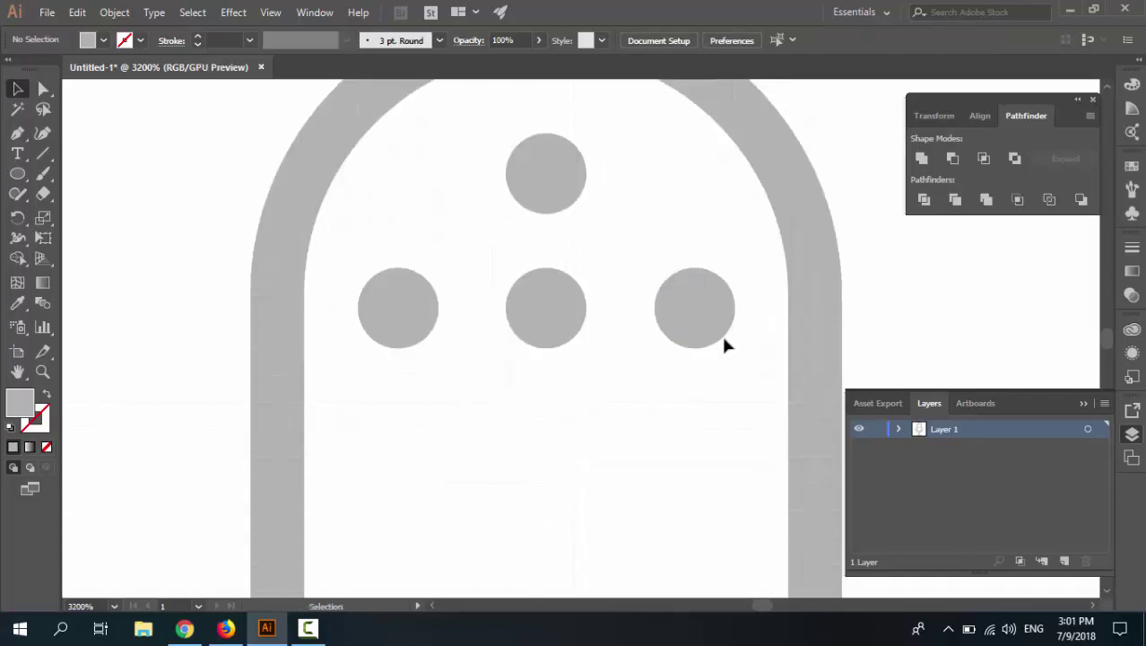
Step: Duplicate the row of three circles straight down so the copy sits just below it, clear of the horizontal bar
{"action": "left_click", "coordinate": [683, 332]}
{"action": "left_click", "coordinate": [536, 327], "text": "shift"}
{"action": "left_click", "coordinate": [435, 327], "text": "shift"}
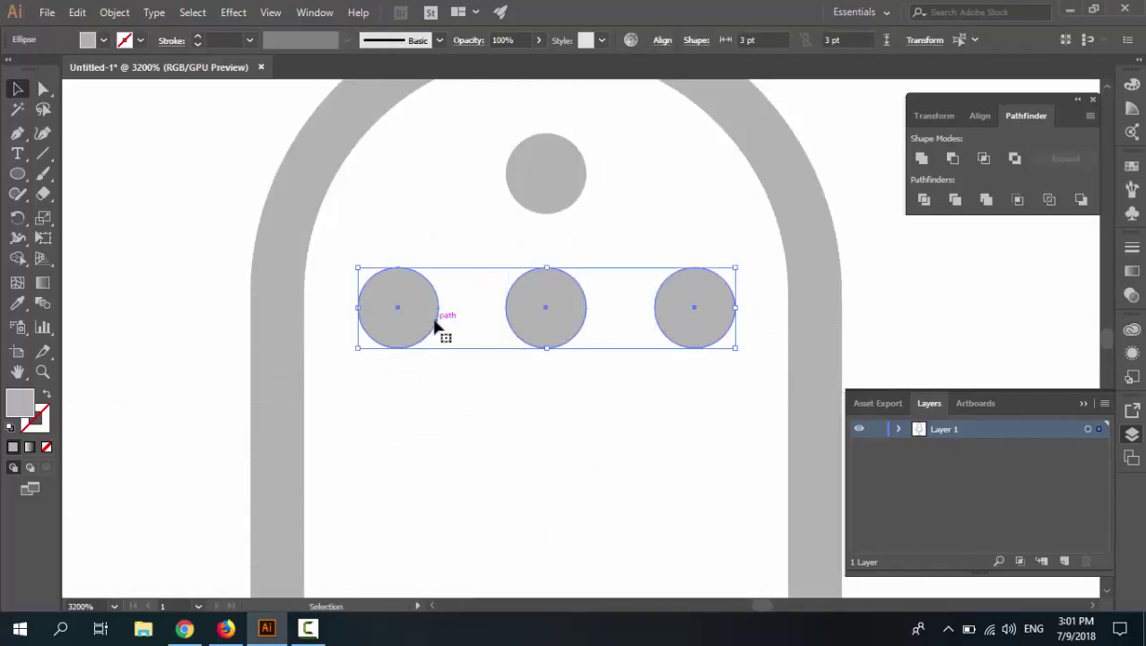
{"action": "key", "text": "a"}
{"action": "key", "text": "ctrl+minus"}
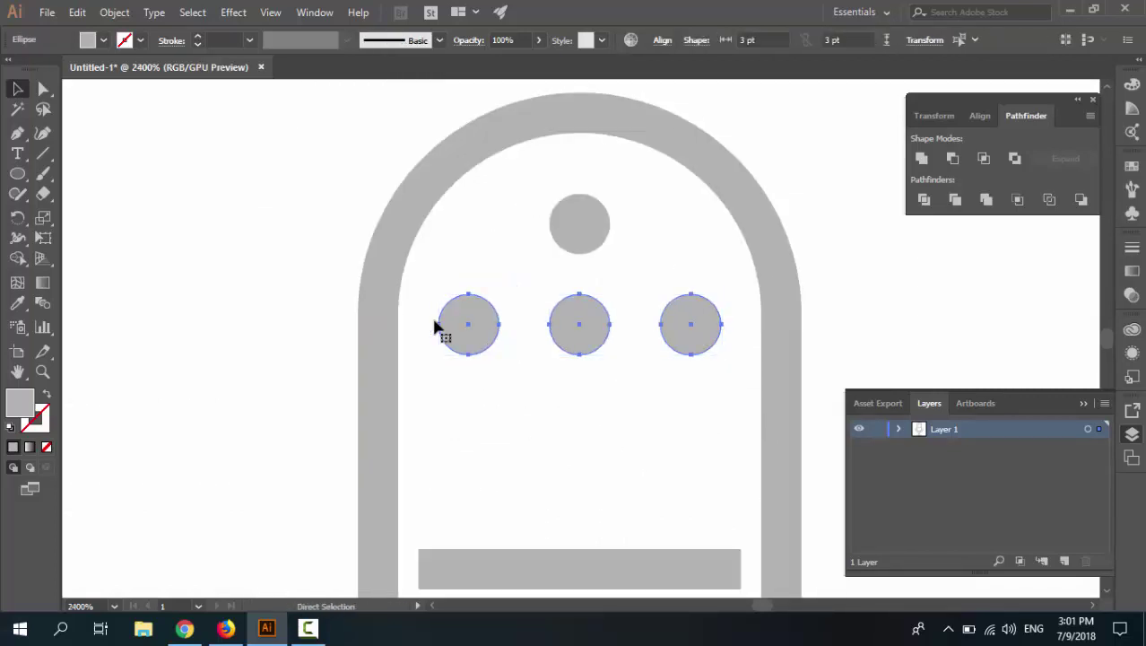
{"action": "key", "text": "v"}
{"action": "key", "text": "alt+shift+Down"}
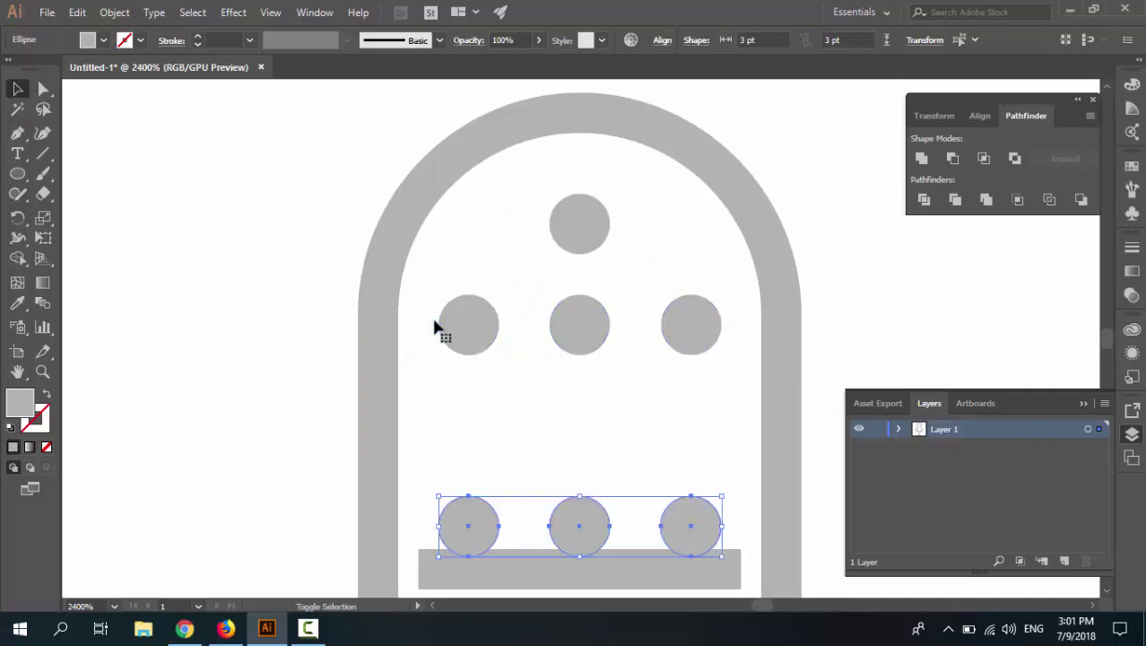
{"action": "key", "text": "Up"}
{"action": "key", "text": "Up"}
{"action": "key", "text": "Up"}
{"action": "key", "text": "Up"}
{"action": "key", "text": "Up"}
{"action": "key", "text": "Up"}
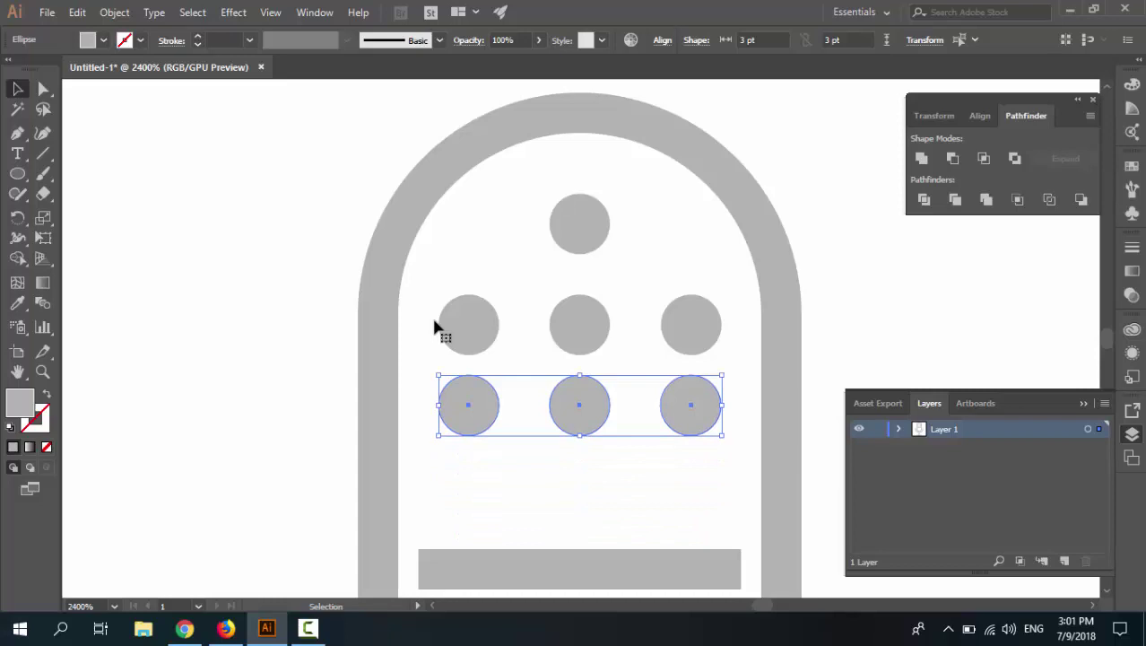
Step: Try nudging the lower row of three circles slightly farther down in Pixel Preview
{"action": "key", "text": "ctrl+alt+y"}
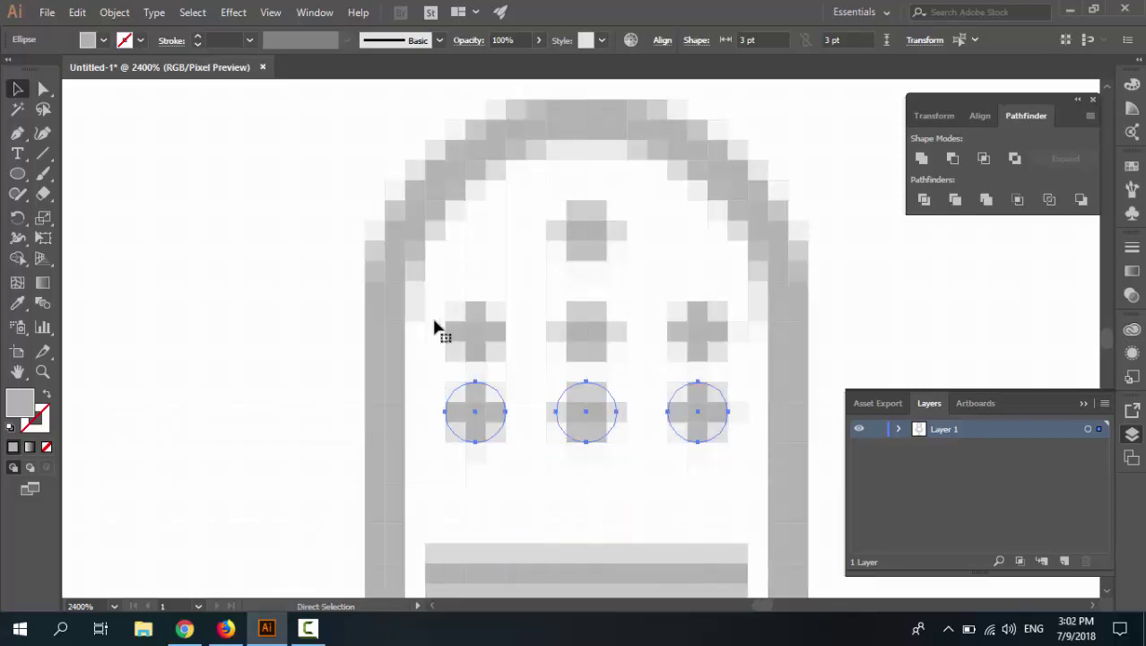
{"action": "key", "text": "ctrl+equal"}
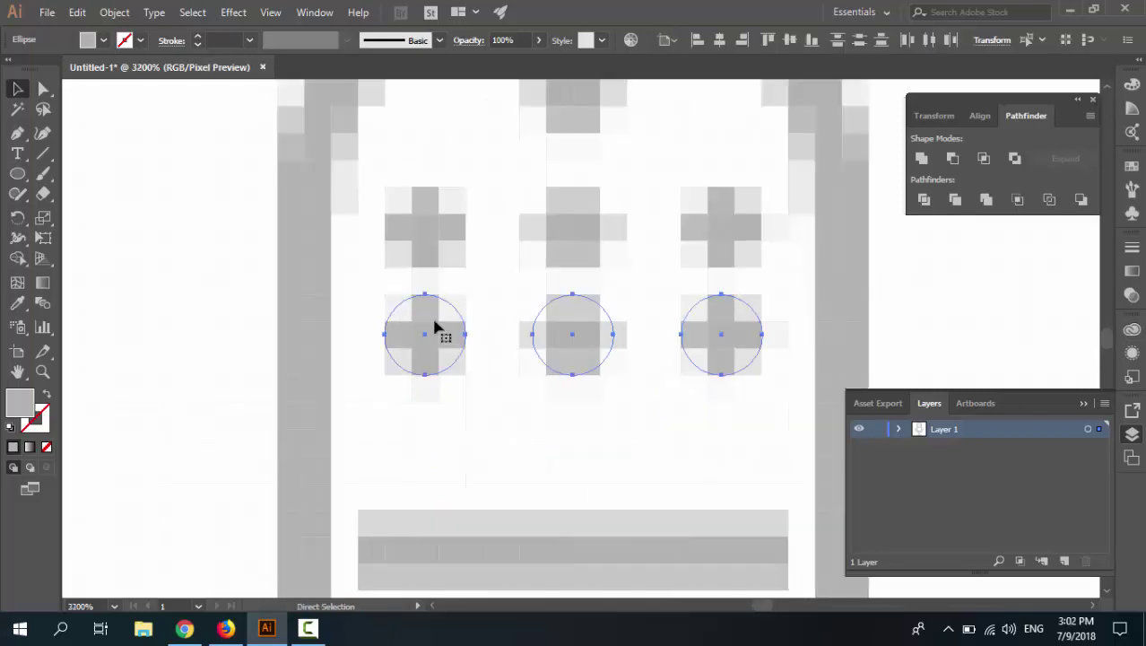
{"action": "key", "text": "Down"}
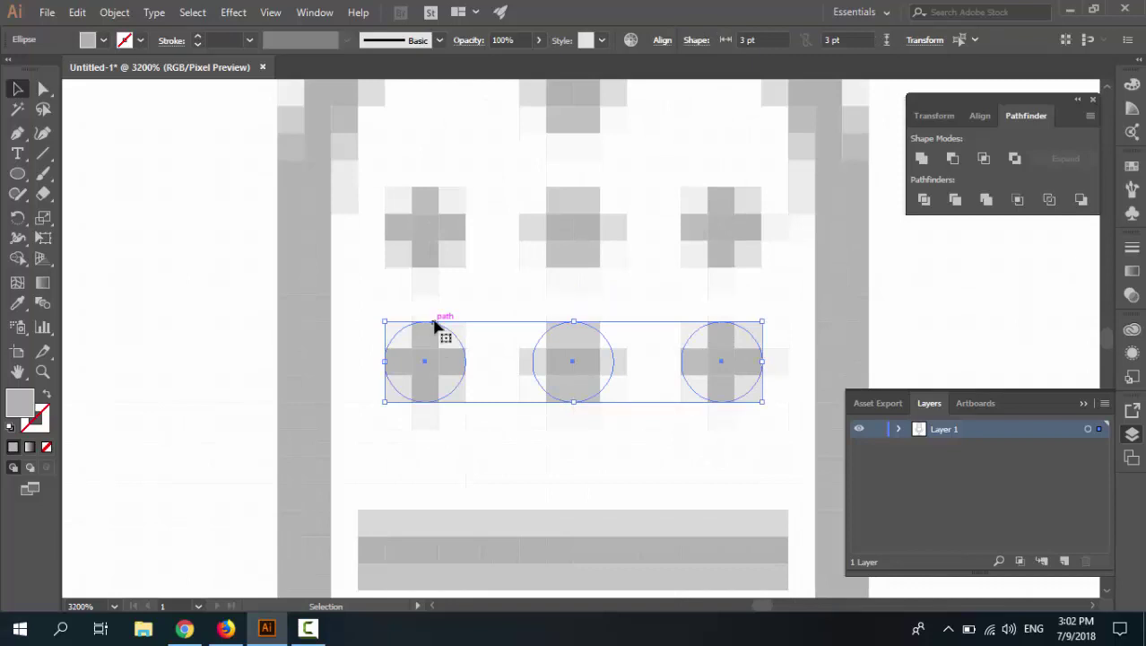
{"action": "key", "text": "Up"}
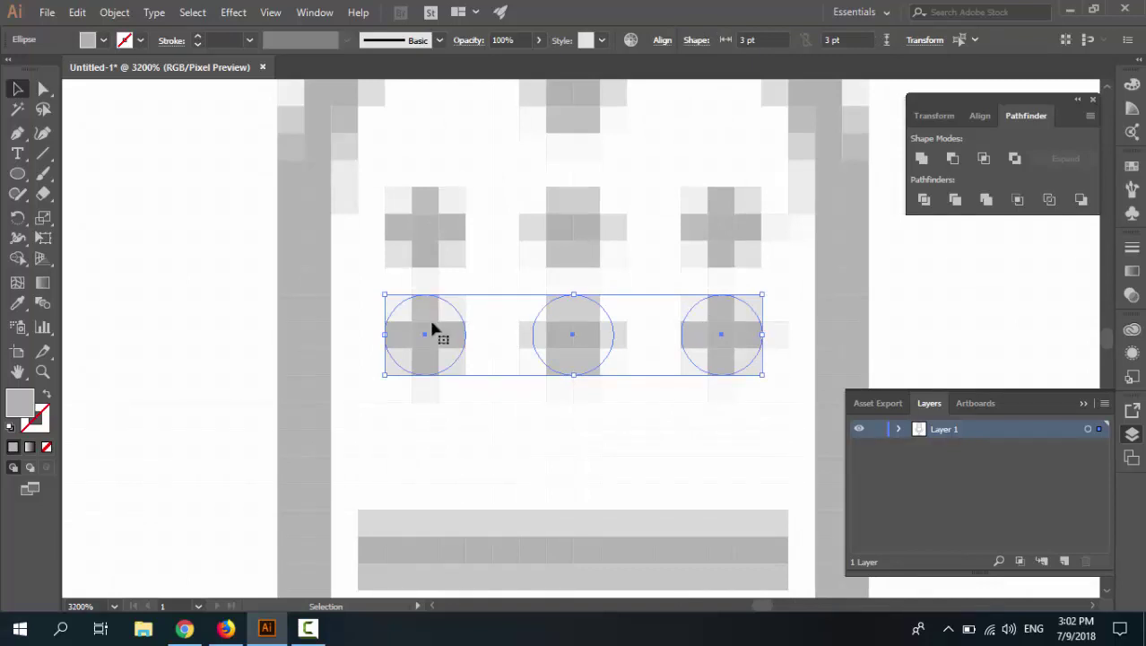
{"action": "key", "text": "a"}
{"action": "key", "text": "v"}
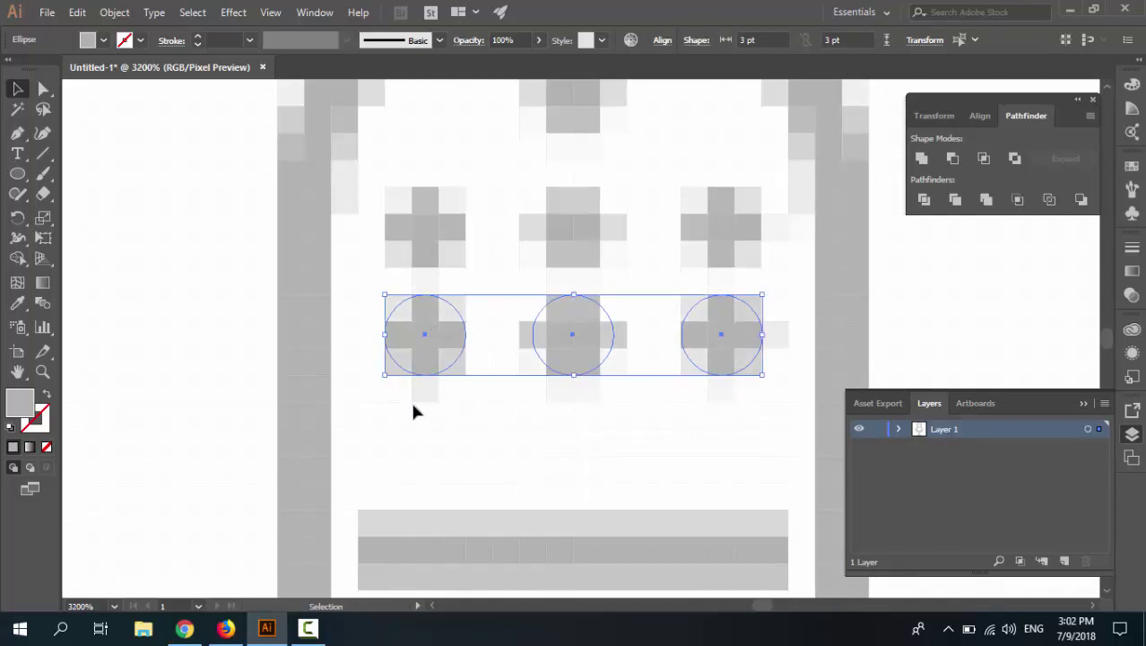
Step: Duplicate the lower row of circles downward as a third row above the bar, matching the row spacing, and return to normal preview
{"action": "key", "text": "shift+Down"}
{"action": "key", "text": "shift+Up"}
{"action": "key", "text": "Down"}
{"action": "key", "text": "Down"}
{"action": "key", "text": "Down"}
{"action": "key", "text": "Down"}
{"action": "key", "text": "Down"}
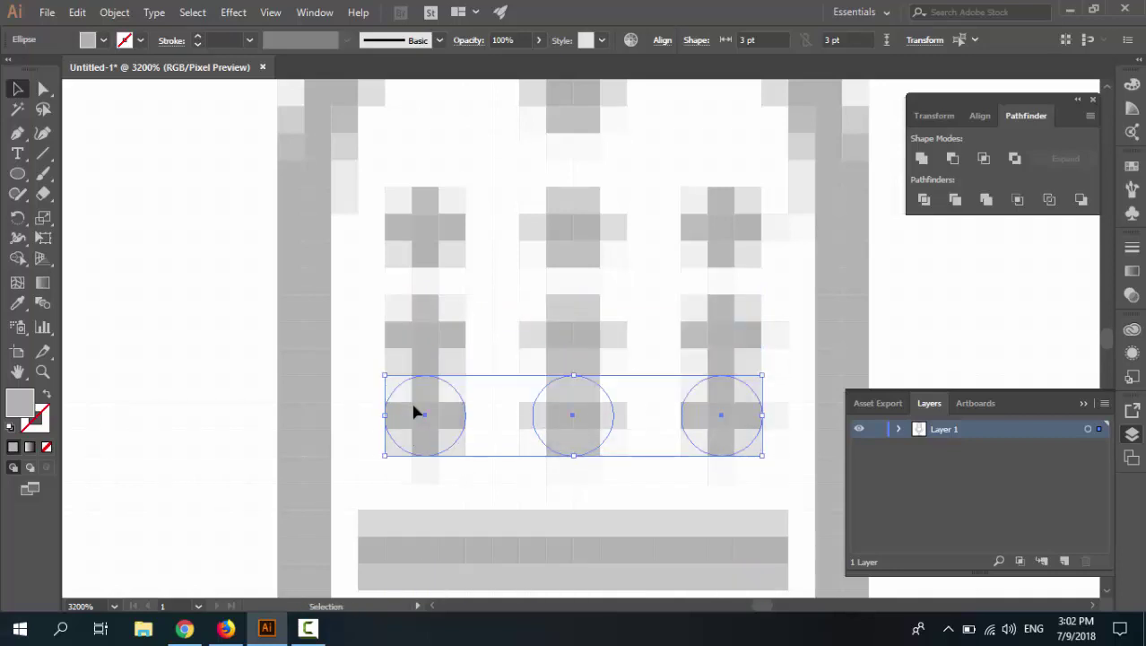
{"action": "key", "text": "Up"}
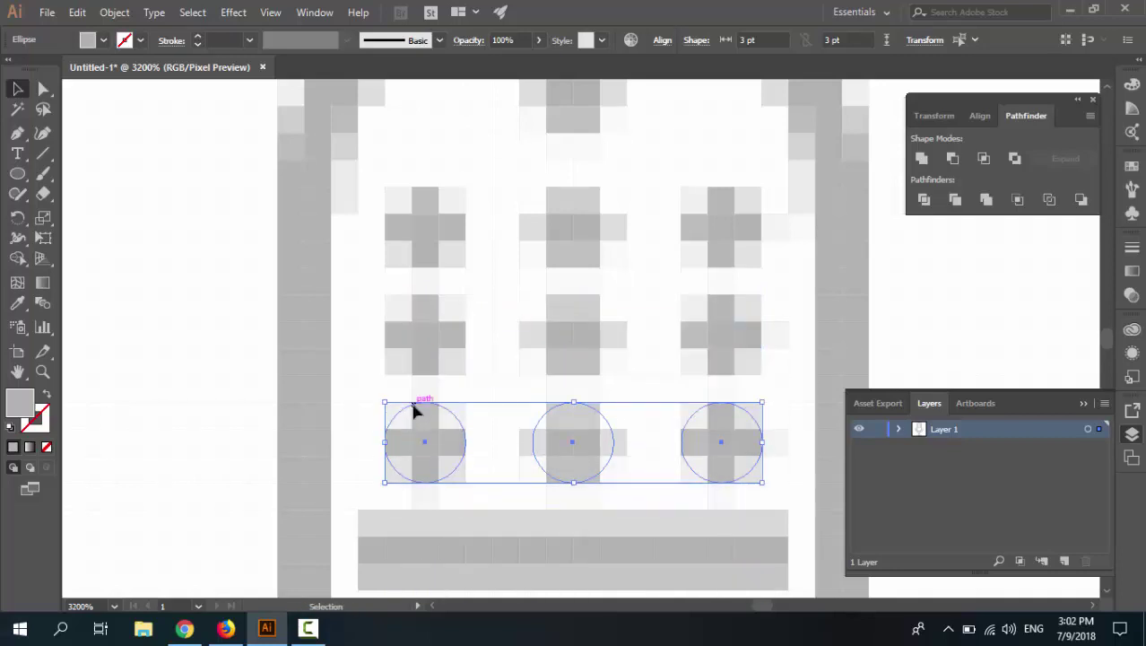
{"action": "key", "text": "ctrl+alt+y"}
Step: Deselect the circles and examine the whole microphone icon with its grille dots
{"action": "key", "text": "a"}
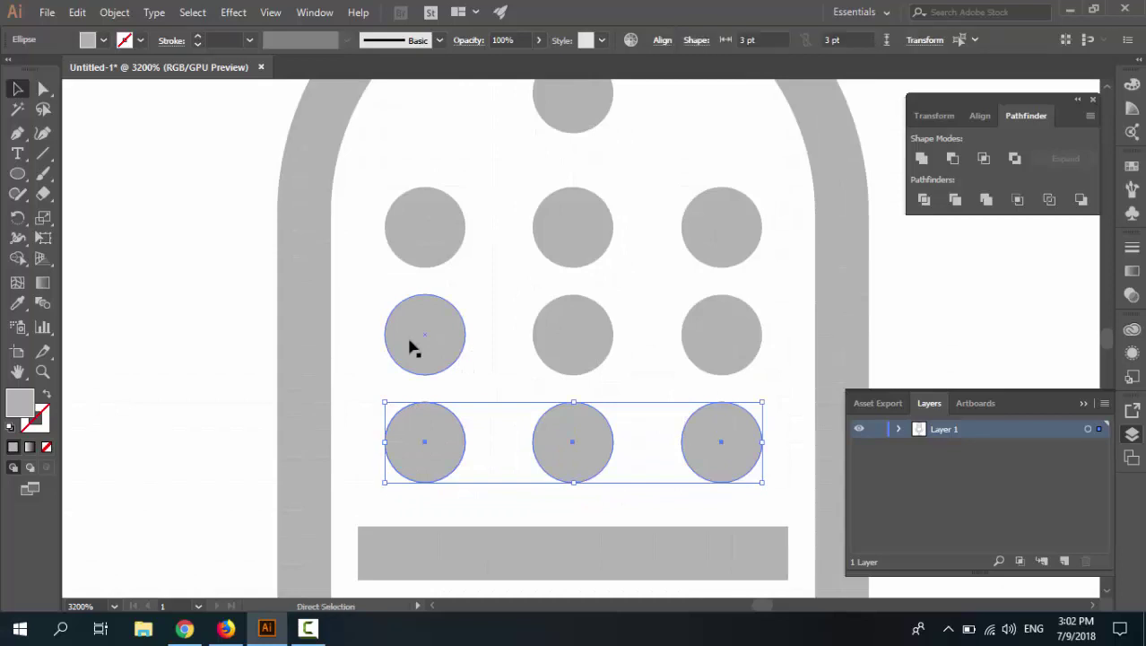
{"action": "key", "text": "ctrl+minus"}
{"action": "key", "text": "ctrl+minus"}
{"action": "key", "text": "ctrl+minus"}
{"action": "key", "text": "ctrl+minus"}
{"action": "key", "text": "v"}
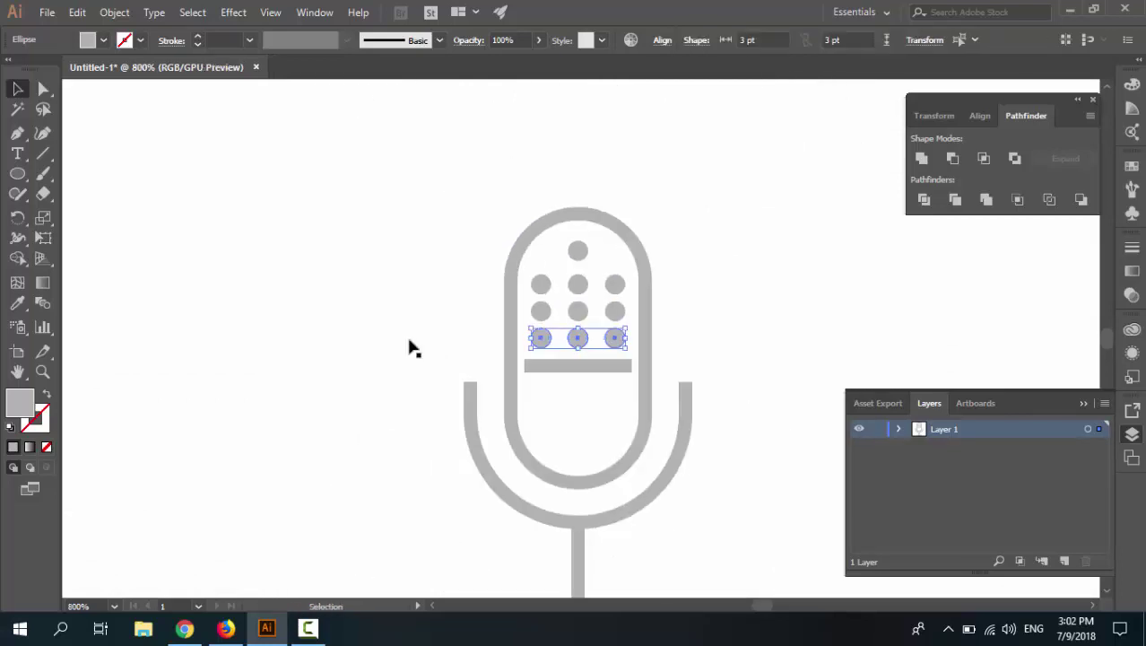
{"action": "left_click", "coordinate": [650, 258]}
{"action": "left_click", "coordinate": [741, 309]}
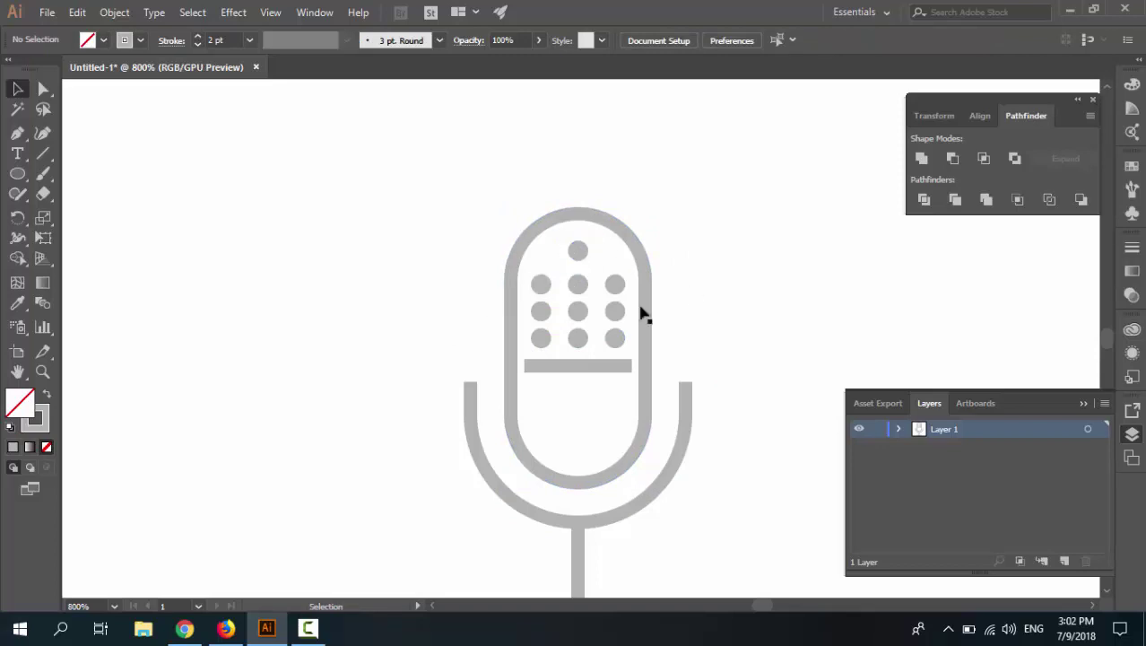
{"action": "key", "text": "ctrl+minus"}
{"action": "key", "text": "ctrl+minus"}
{"action": "key", "text": "ctrl+plus"}
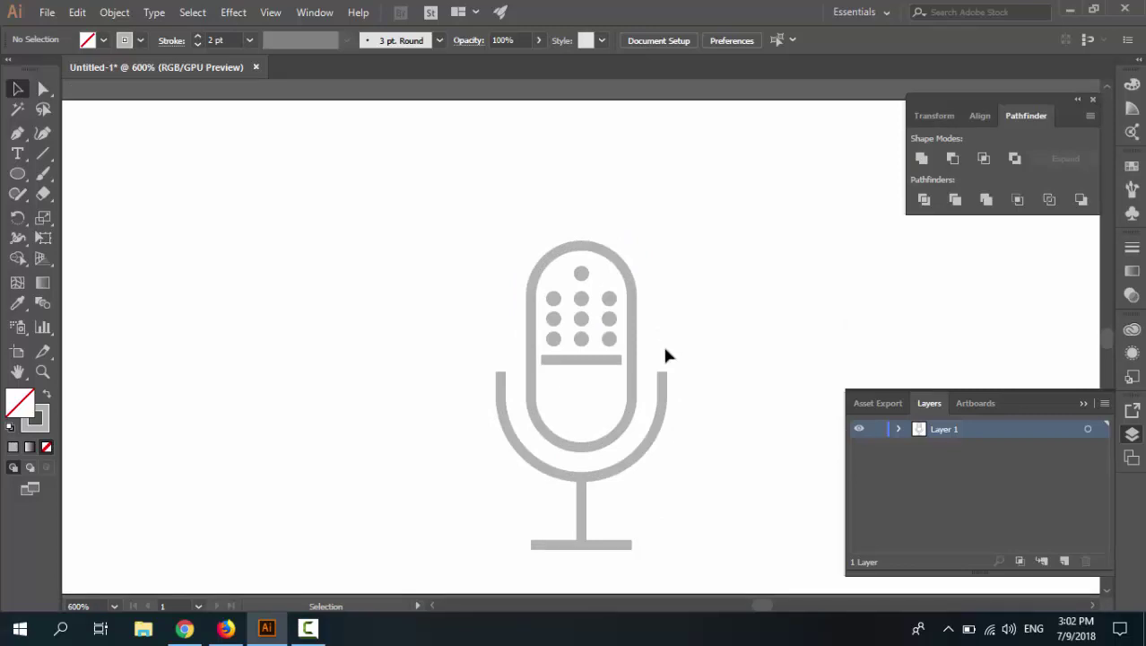
Step: Select the entire microphone icon and move it straight up to leave space beneath its base
{"action": "scroll", "coordinate": [676, 364], "scroll_direction": "down", "scroll_amount": 3}
{"action": "scroll", "coordinate": [684, 385], "scroll_direction": "up", "scroll_amount": 1}
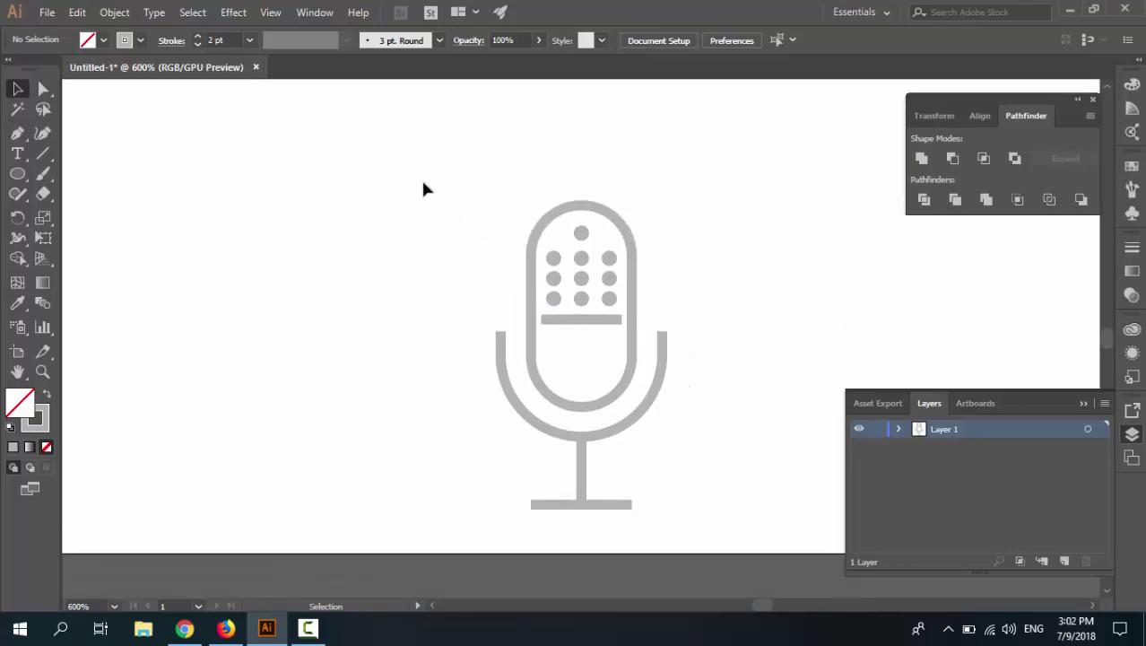
{"action": "left_click_drag", "start_coordinate": [442, 162], "coordinate": [746, 540]}
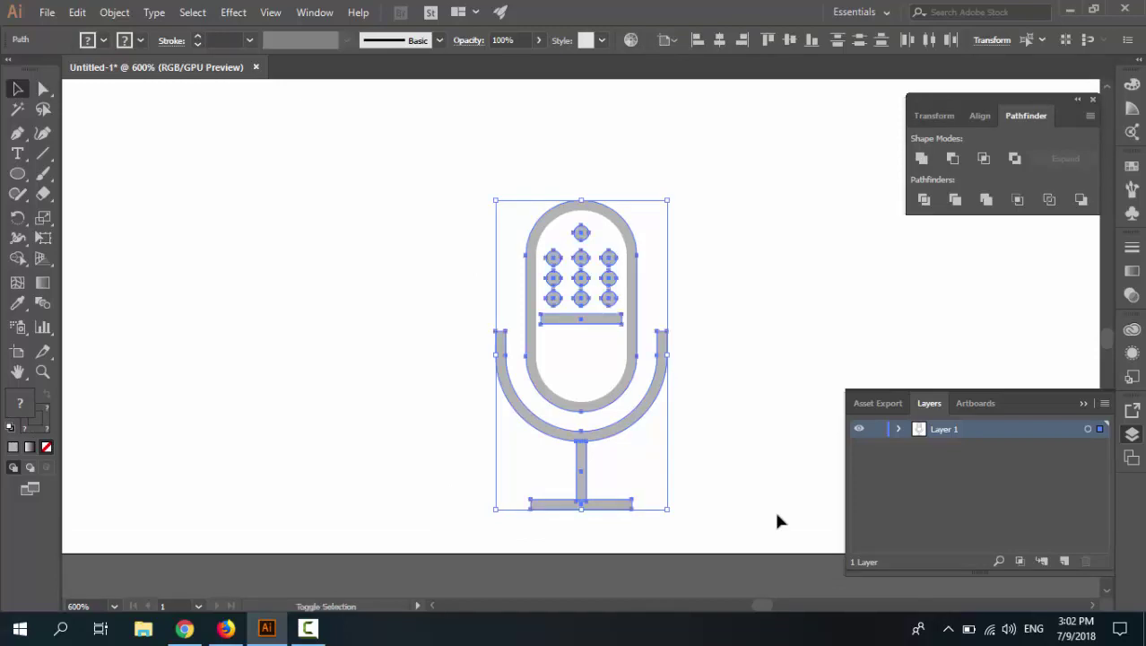
{"action": "scroll", "coordinate": [777, 521], "scroll_direction": "down", "scroll_amount": 4}
{"action": "key", "text": "Up"}
{"action": "key", "text": "Up"}
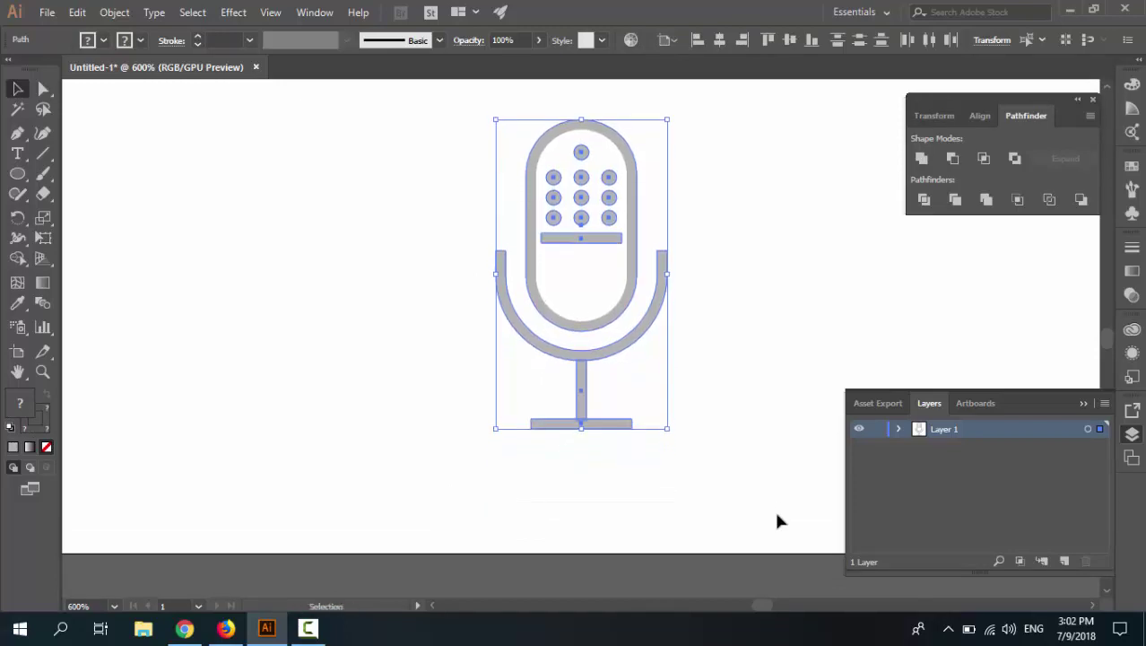
Step: Add the text "Record" below the microphone's base and fill it with the icon's light gray
{"action": "left_click", "coordinate": [17, 153]}
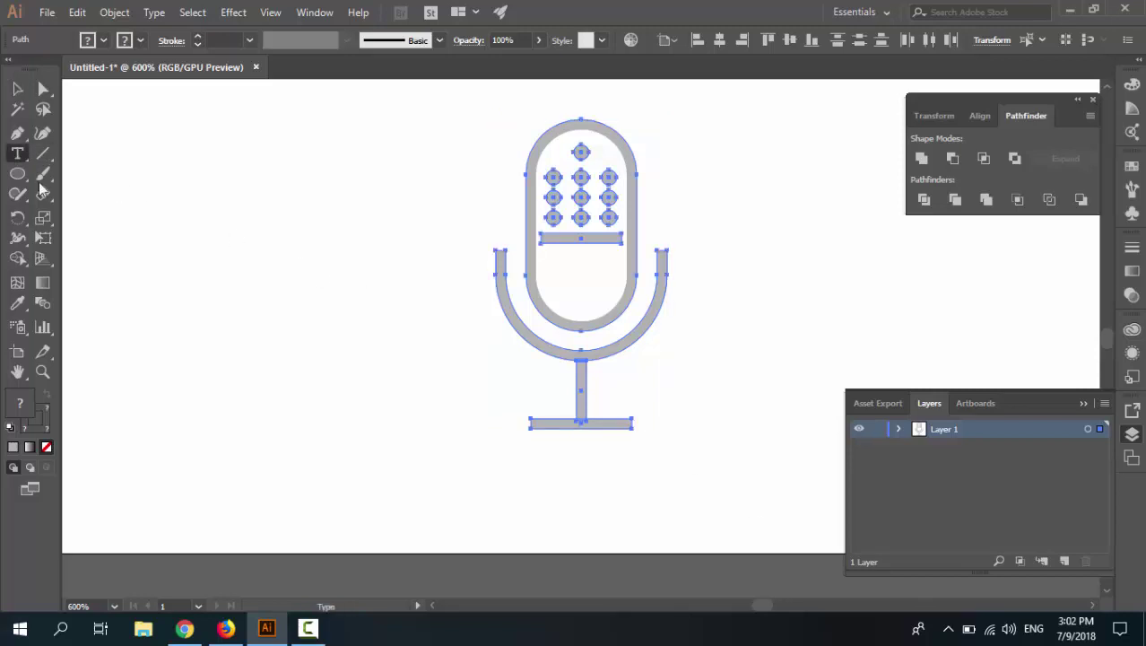
{"action": "left_click", "coordinate": [485, 502]}
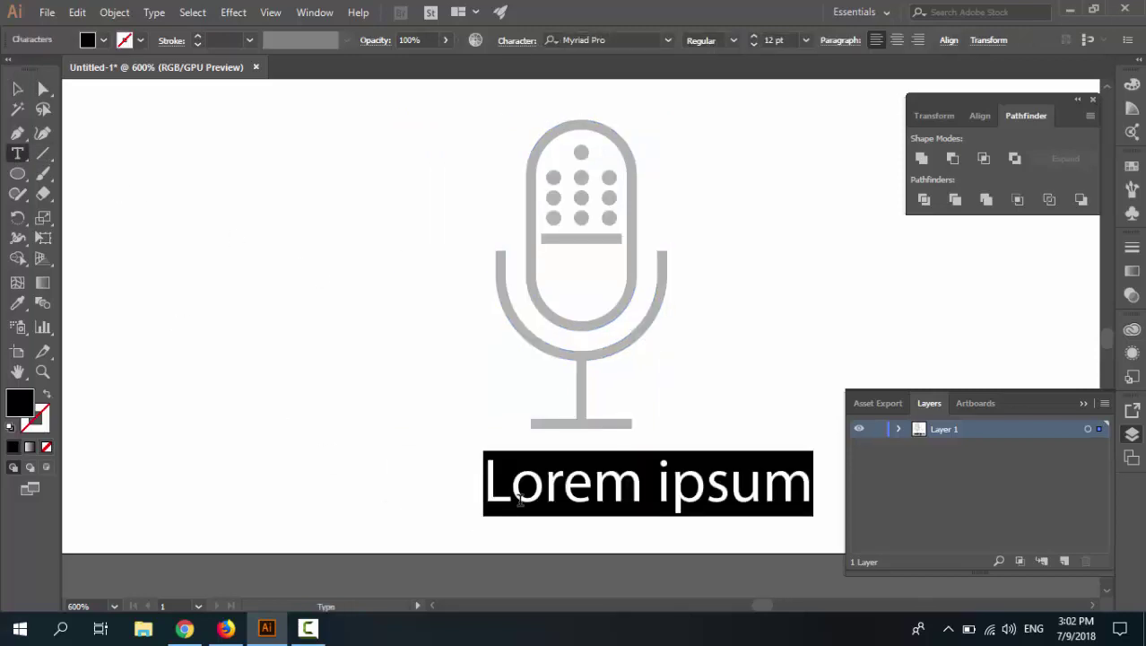
{"action": "type", "text": "Record"}
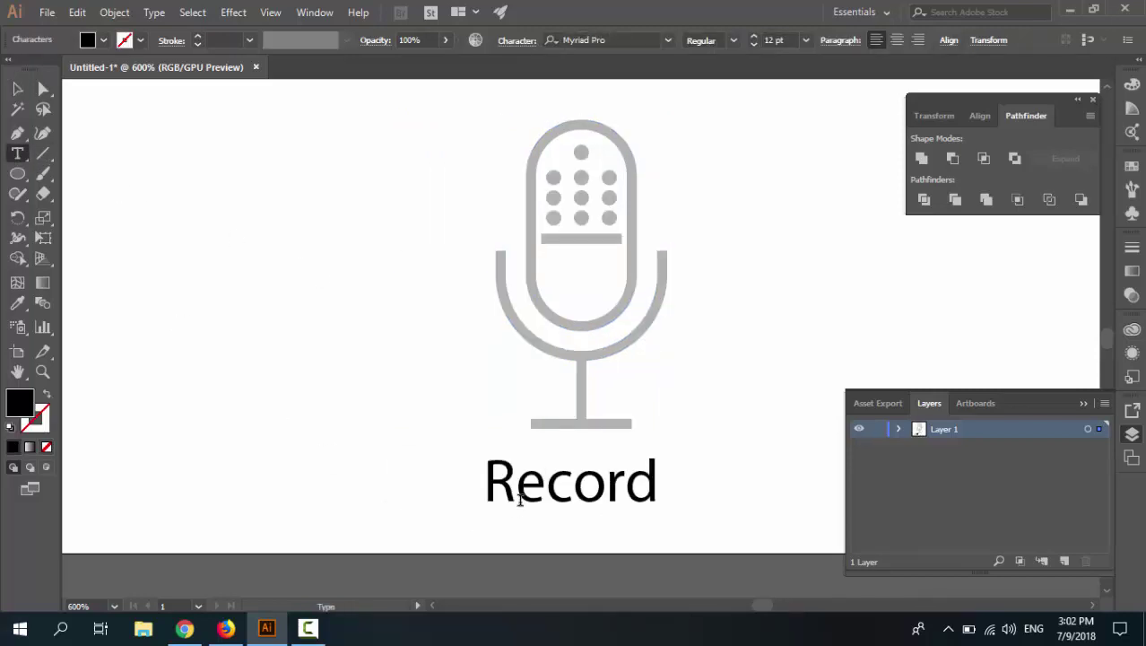
{"action": "key", "text": "ctrl+a"}
{"action": "left_click", "coordinate": [88, 41]}
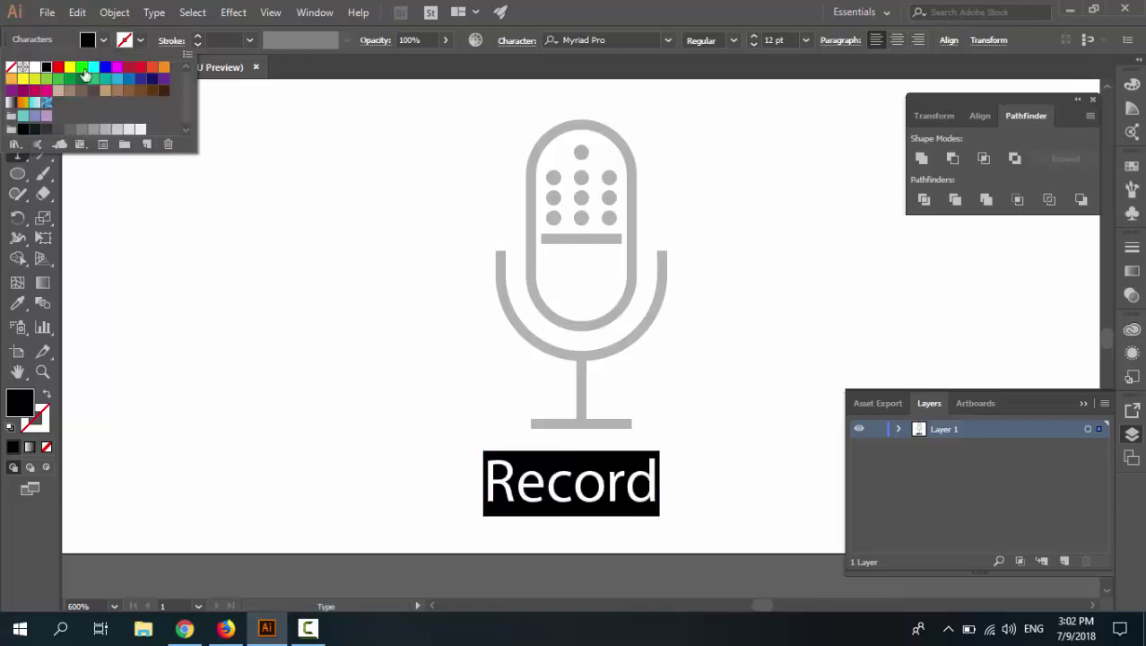
{"action": "left_click", "coordinate": [105, 129]}
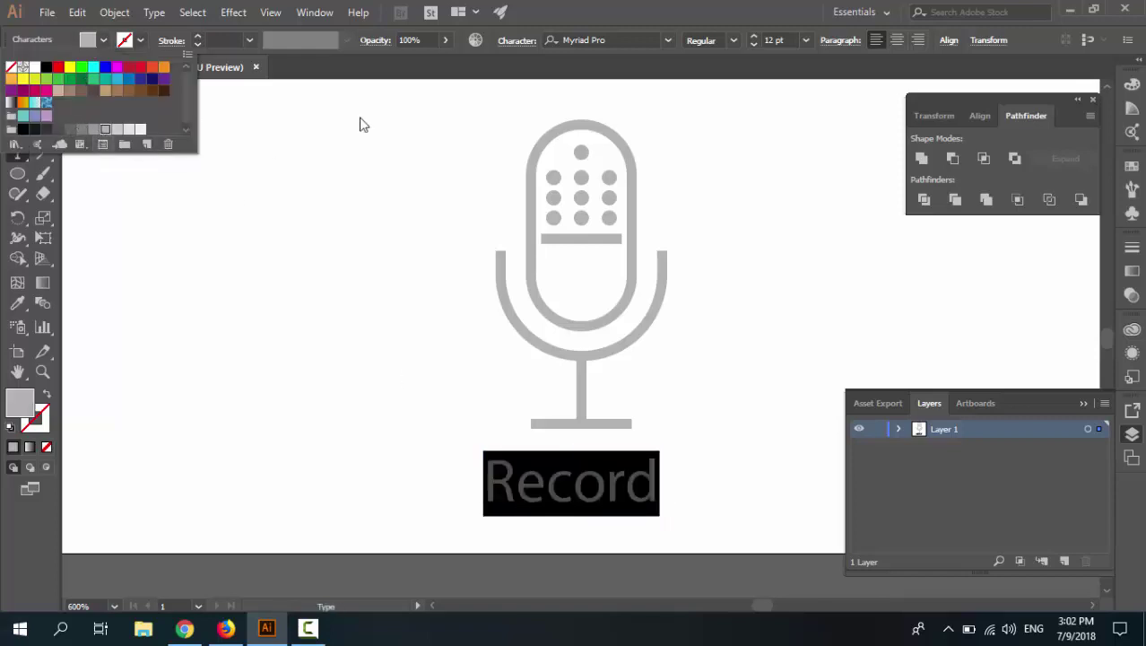
Step: Set the font size of the "Record" label to 18 pt
{"action": "left_click", "coordinate": [754, 34]}
{"action": "left_click", "coordinate": [754, 34]}
{"action": "left_click", "coordinate": [754, 34]}
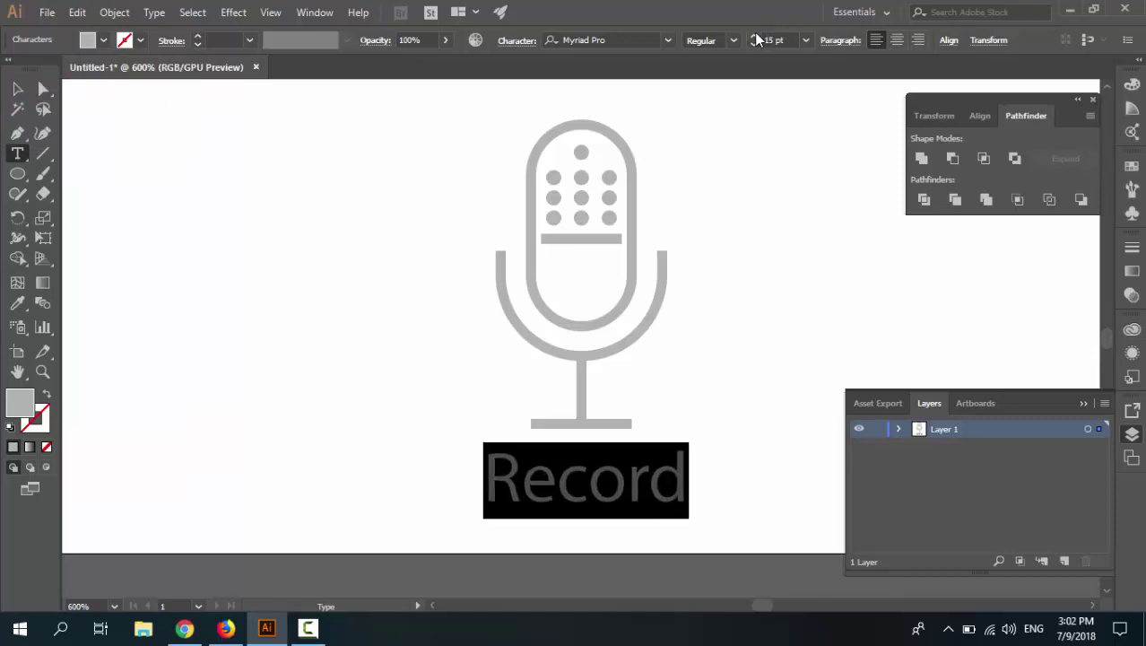
{"action": "left_click", "coordinate": [754, 34]}
{"action": "left_click", "coordinate": [754, 34]}
{"action": "left_click", "coordinate": [754, 34]}
{"action": "left_click", "coordinate": [753, 38]}
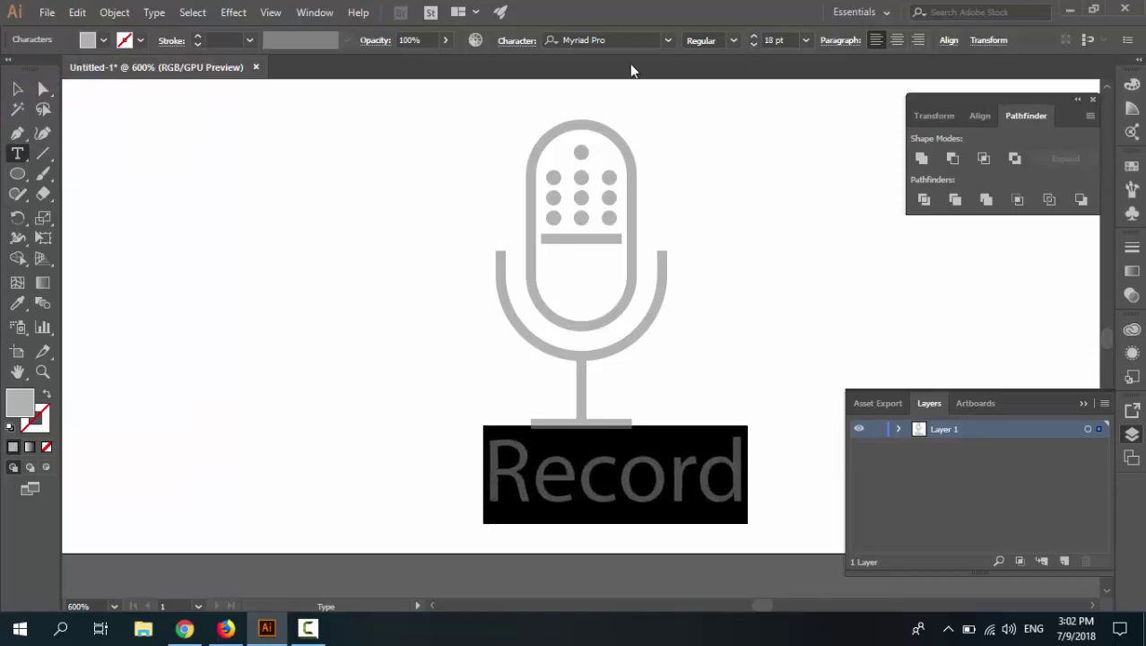
Step: Align the "Record" label to the horizontal center so it sits centered beneath the microphone, and deselect it
{"action": "left_click", "coordinate": [17, 88]}
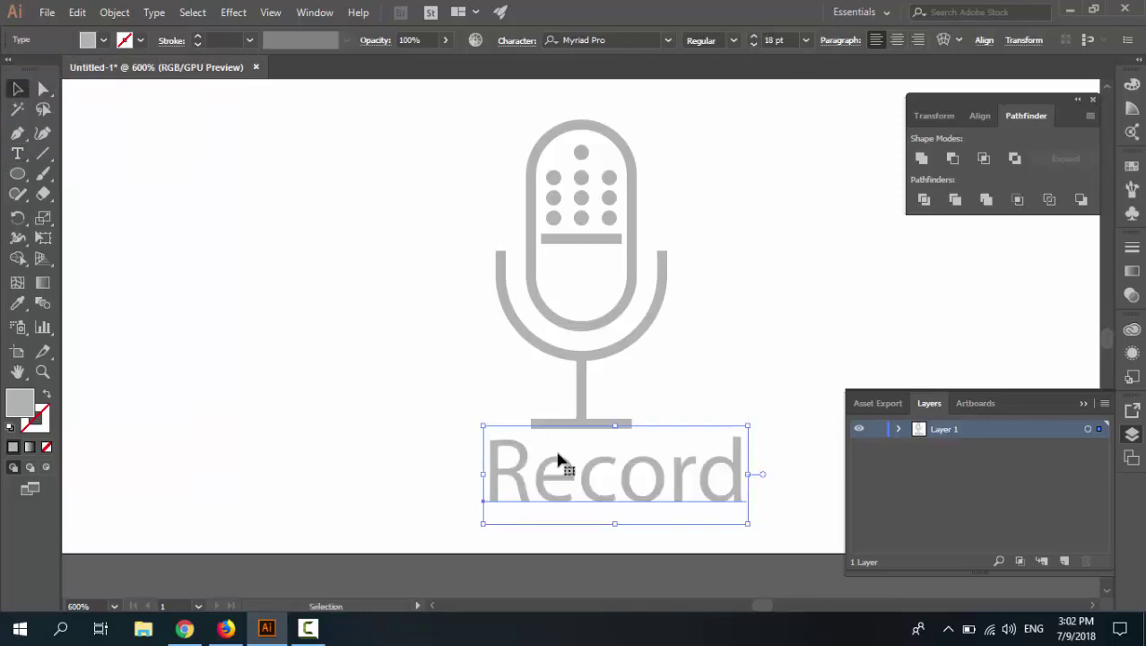
{"action": "left_click", "coordinate": [648, 465]}
{"action": "left_click", "coordinate": [659, 482]}
{"action": "left_click", "coordinate": [980, 116]}
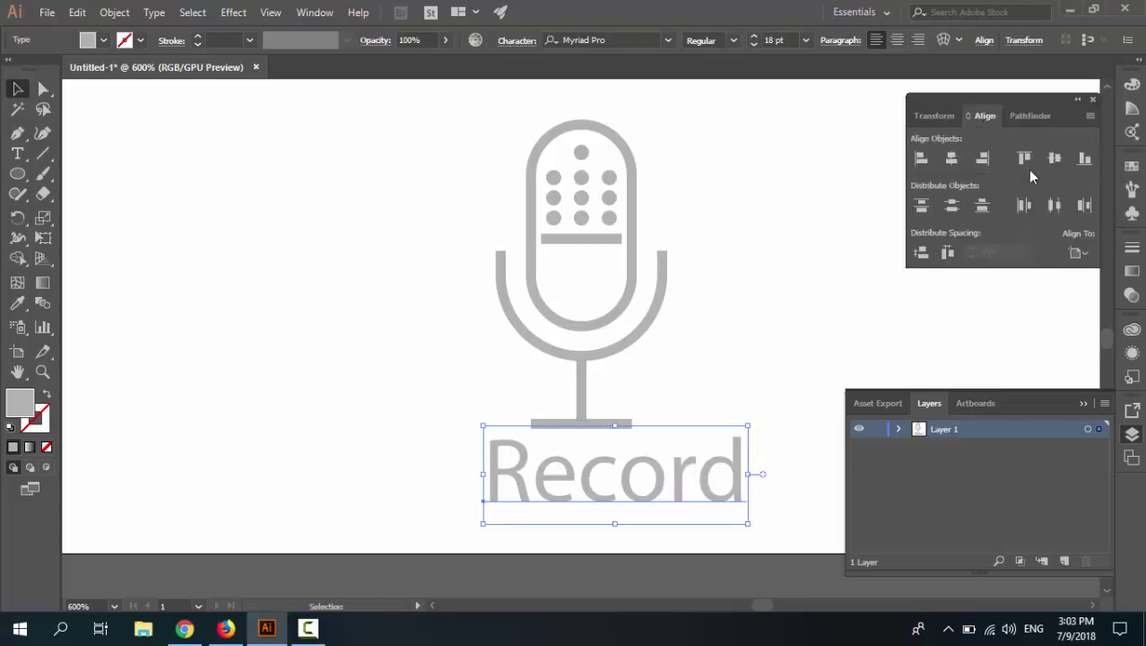
{"action": "left_click", "coordinate": [952, 159]}
{"action": "left_click", "coordinate": [721, 429]}
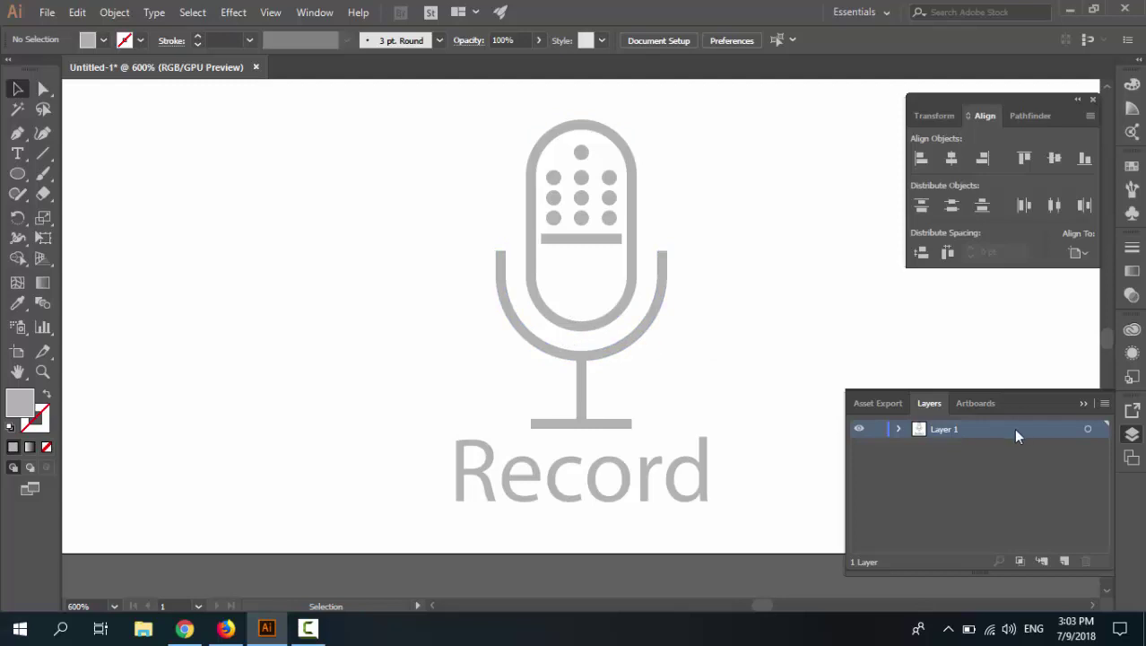
Step: Rename Layer 1 as "Record", removing the stray backslash from the end of the name
{"action": "double_click", "coordinate": [950, 428]}
{"action": "type", "text": "Record"}
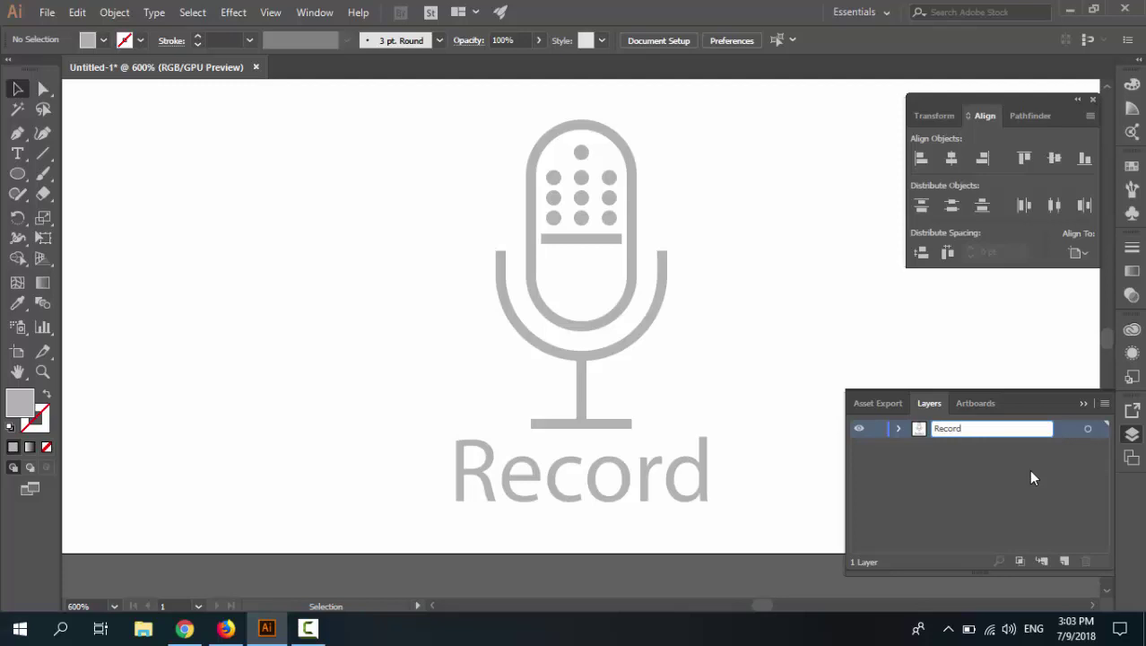
{"action": "key", "text": "Return"}
{"action": "double_click", "coordinate": [983, 430]}
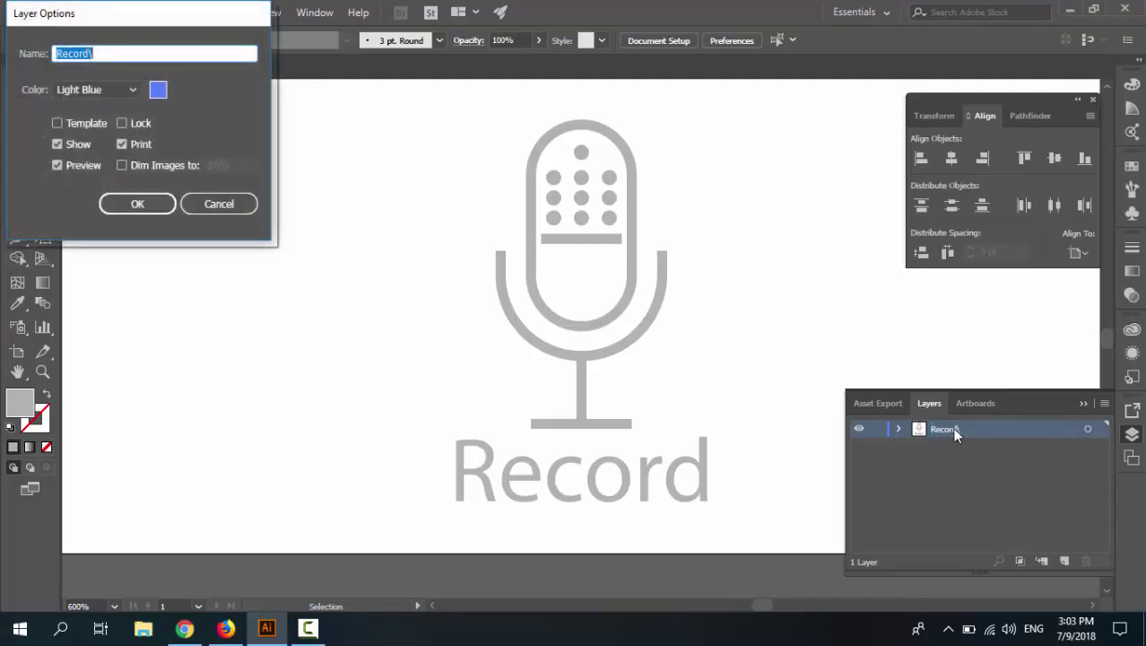
{"action": "key", "text": "Return"}
{"action": "double_click", "coordinate": [955, 428]}
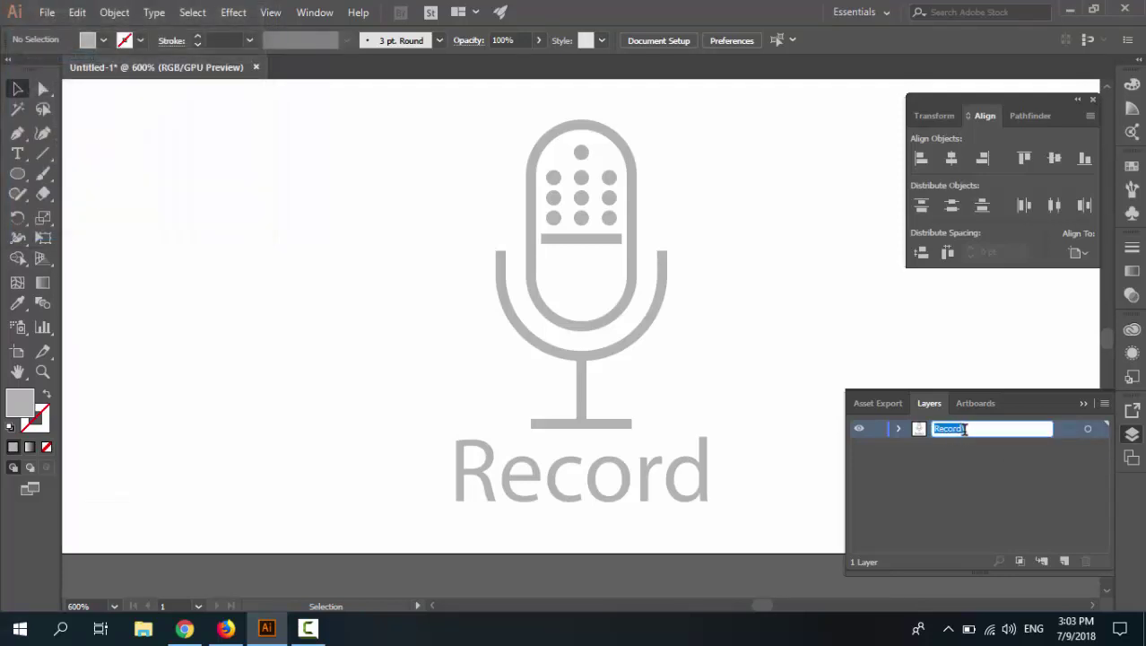
{"action": "left_click", "coordinate": [977, 429]}
{"action": "key", "text": "Return"}
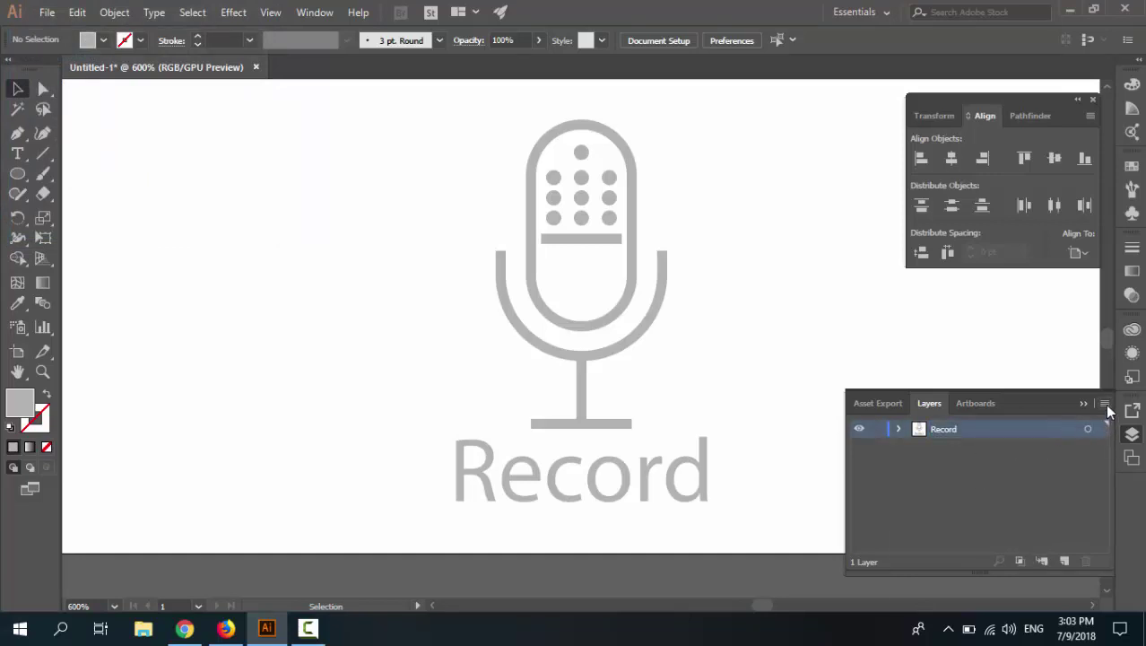
Step: Duplicate the Record layer and name the copy "Record Activated", without any trailing backslash
{"action": "left_click", "coordinate": [1105, 404]}
{"action": "left_click", "coordinate": [995, 222]}
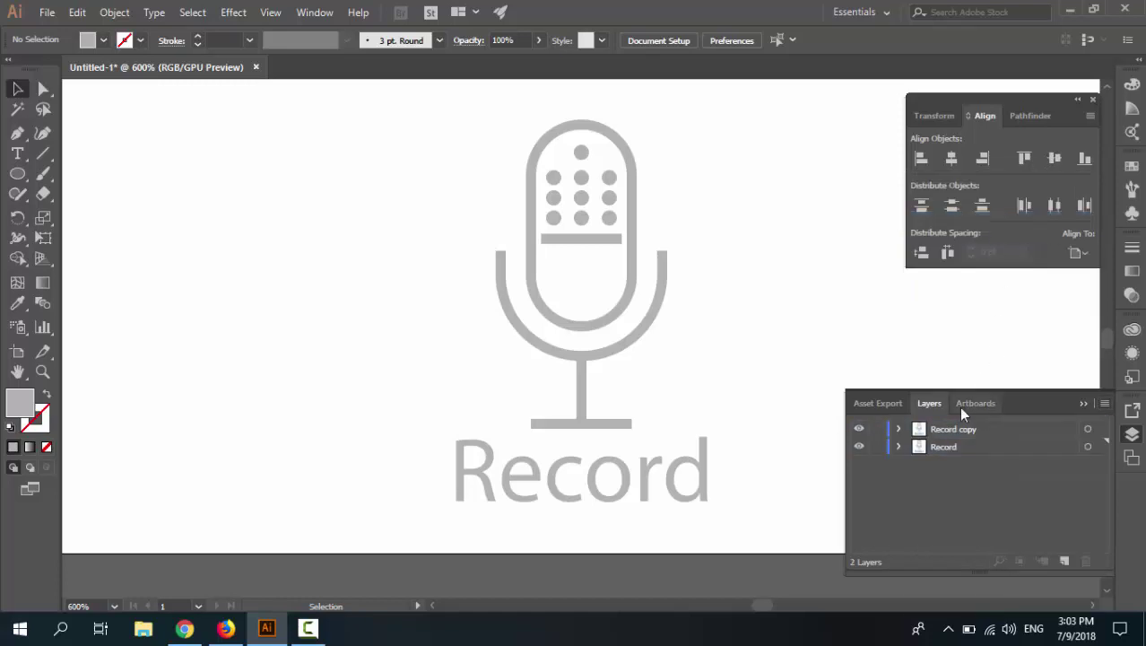
{"action": "double_click", "coordinate": [959, 427]}
{"action": "left_click", "coordinate": [968, 429]}
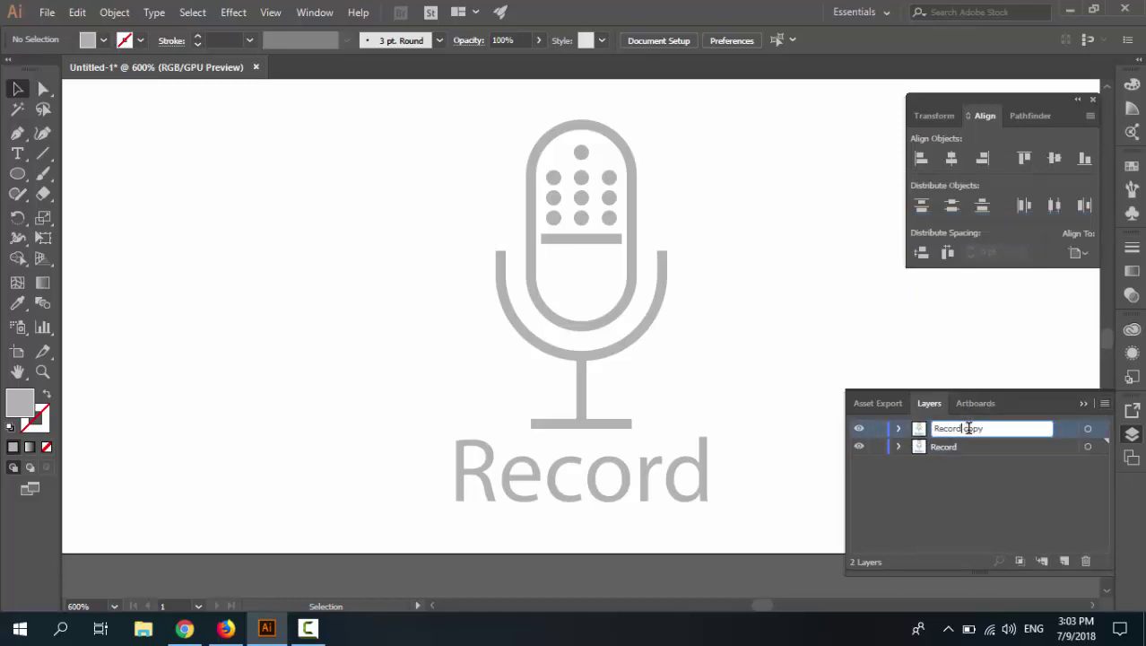
{"action": "left_click_drag", "start_coordinate": [963, 429], "coordinate": [1038, 425]}
{"action": "type", "text": "Activated\\"}
{"action": "key", "text": "Return"}
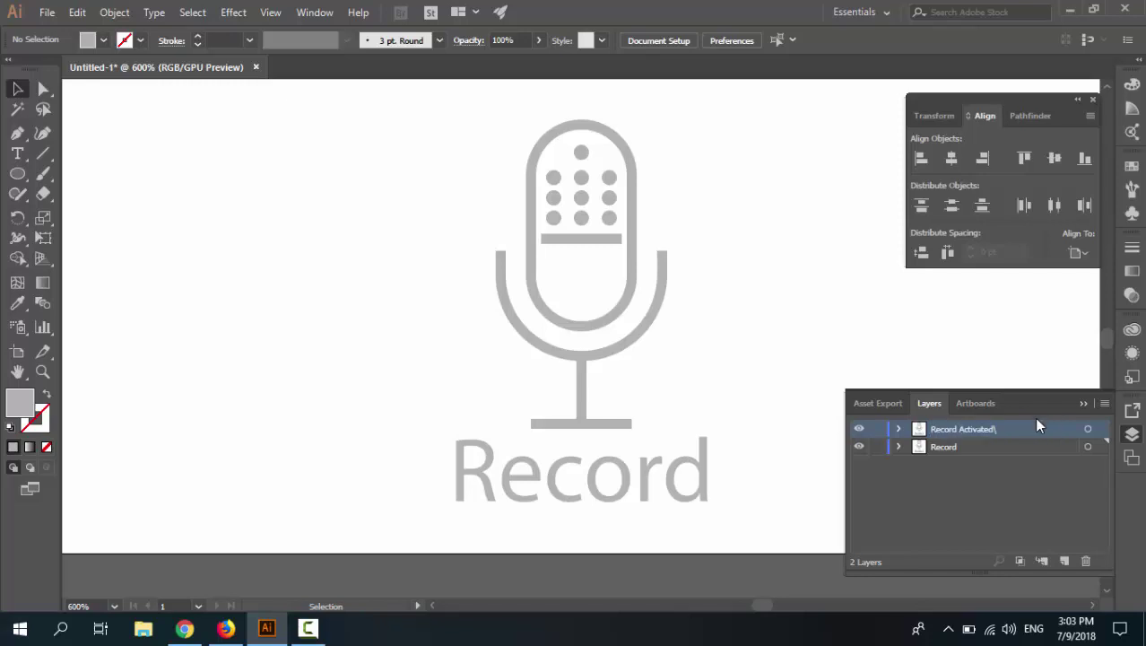
{"action": "left_click", "coordinate": [1013, 431]}
{"action": "double_click", "coordinate": [1004, 429]}
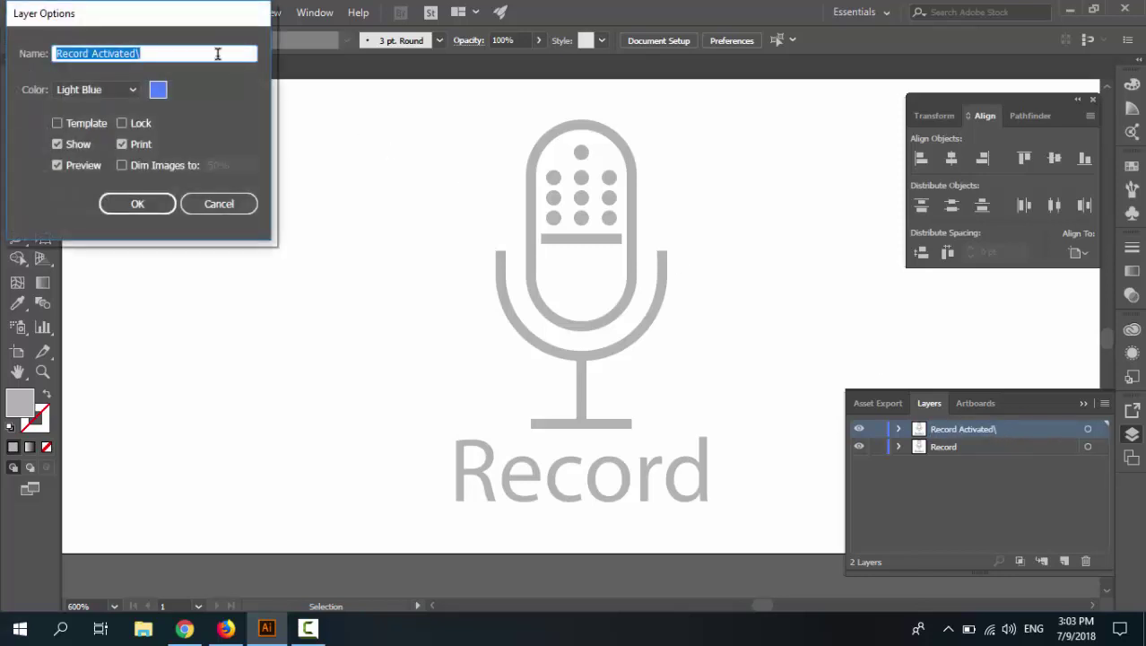
{"action": "left_click", "coordinate": [168, 54]}
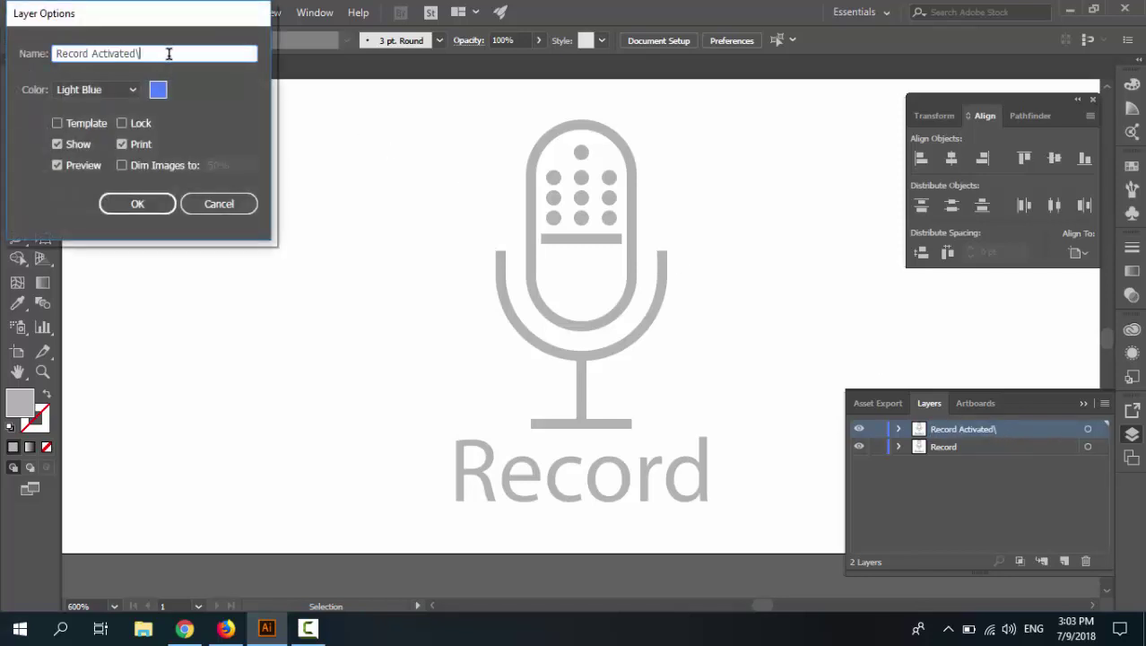
{"action": "left_click", "coordinate": [136, 201]}
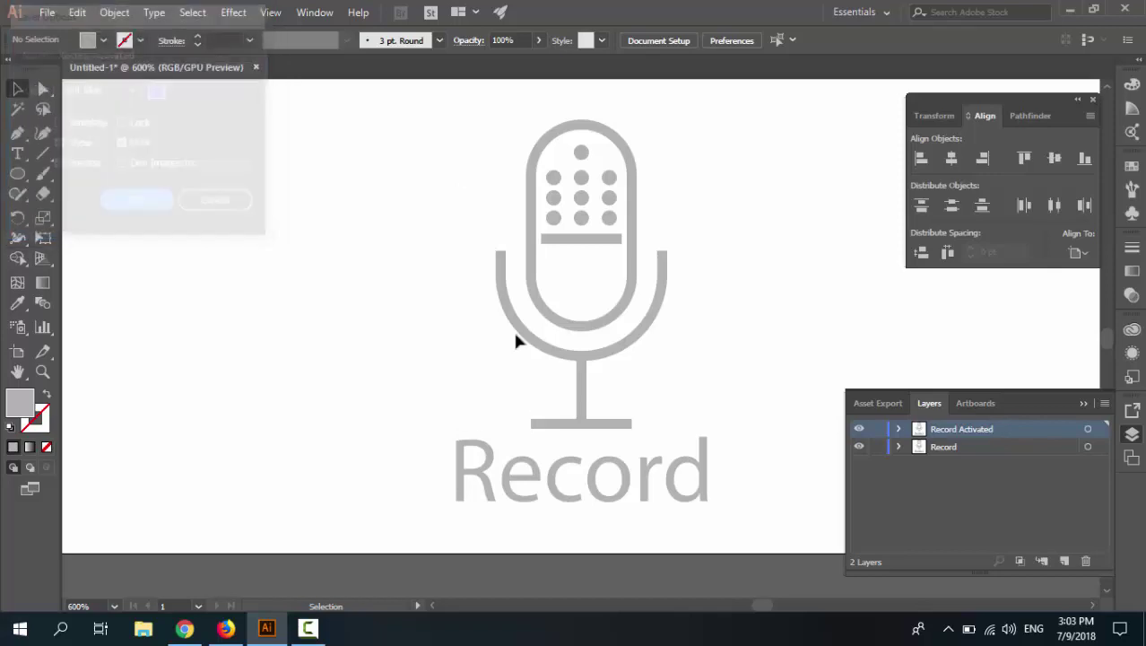
Step: Hide and lock the original Record layer
{"action": "left_click", "coordinate": [857, 446]}
{"action": "left_click", "coordinate": [876, 447]}
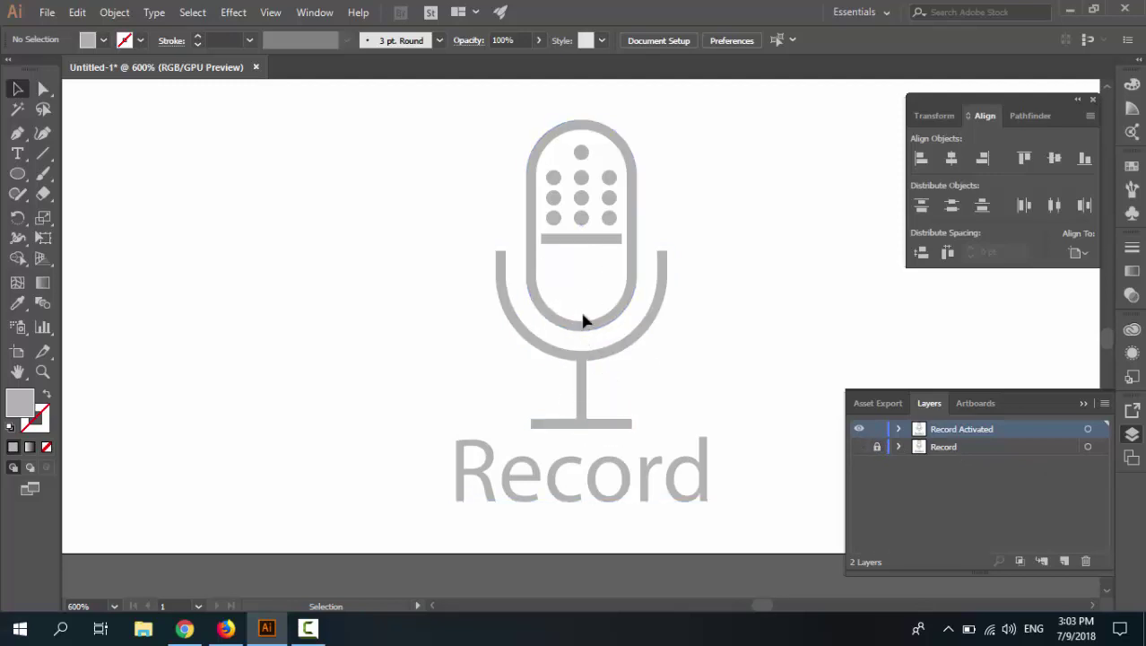
Step: Try to recolor all microphone parts on the Record Activated layer with a light blue stroke
{"action": "left_click", "coordinate": [585, 377]}
{"action": "left_click", "coordinate": [613, 422], "text": "shift"}
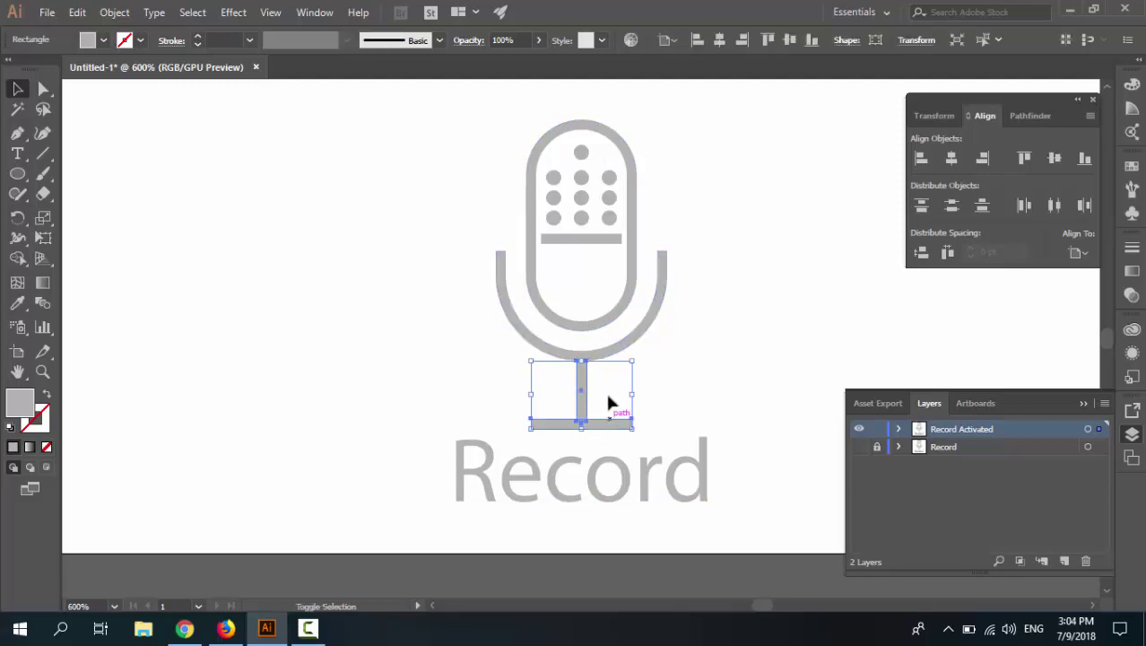
{"action": "left_click", "coordinate": [617, 351], "text": "shift"}
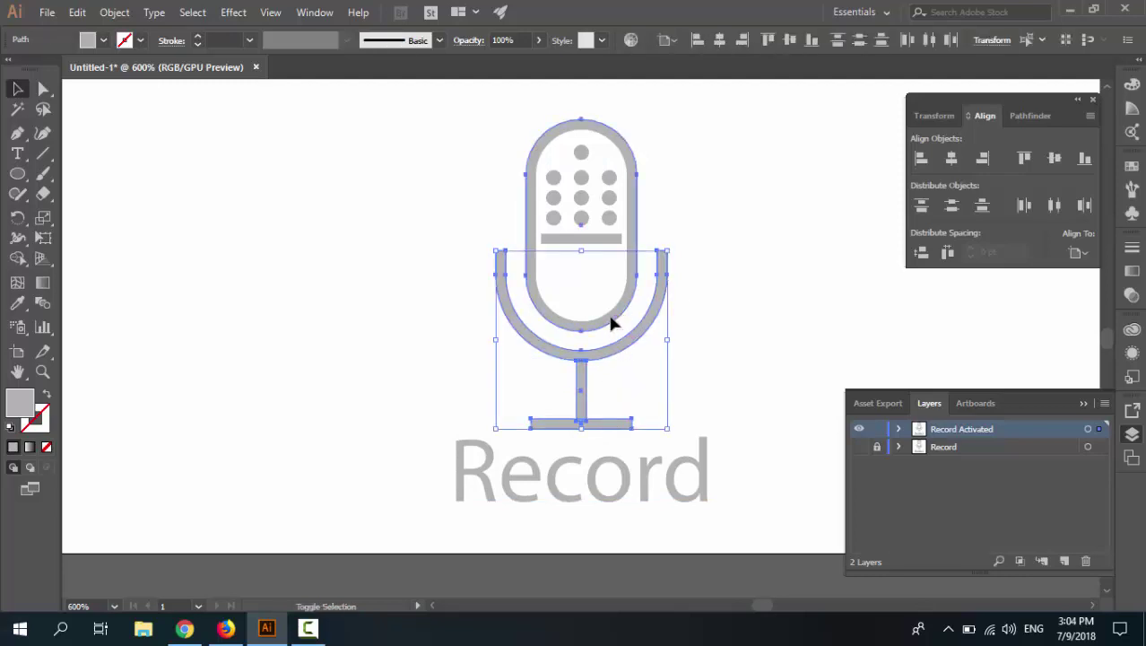
{"action": "left_click", "coordinate": [613, 324], "text": "shift"}
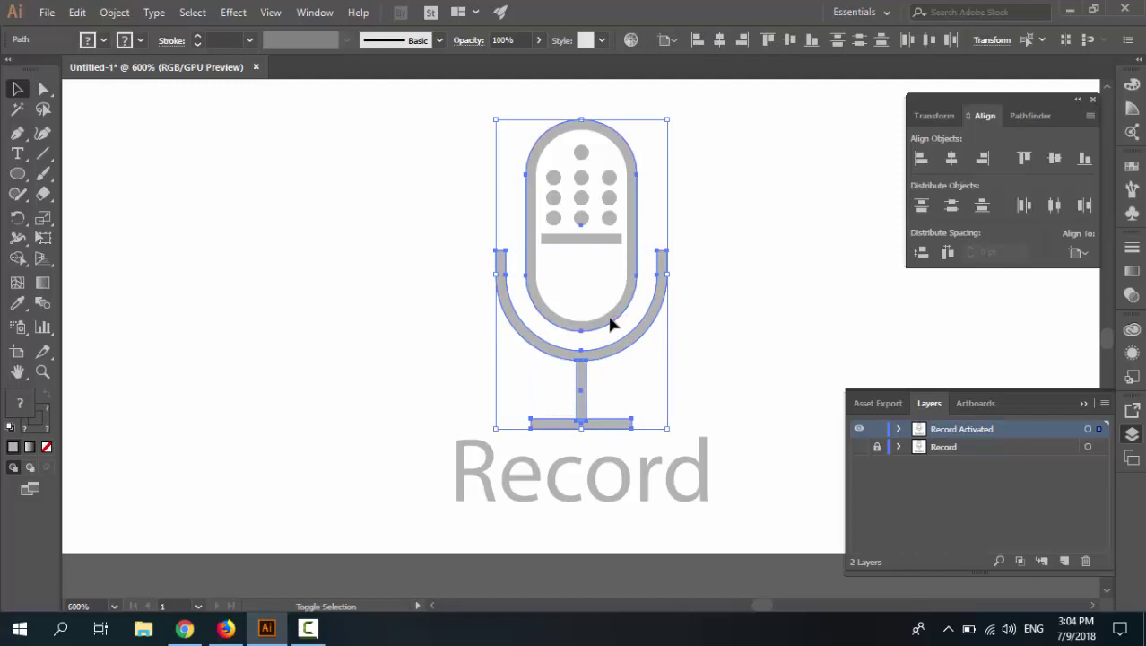
{"action": "left_click", "coordinate": [594, 241], "text": "shift"}
{"action": "left_click", "coordinate": [583, 219], "text": "shift"}
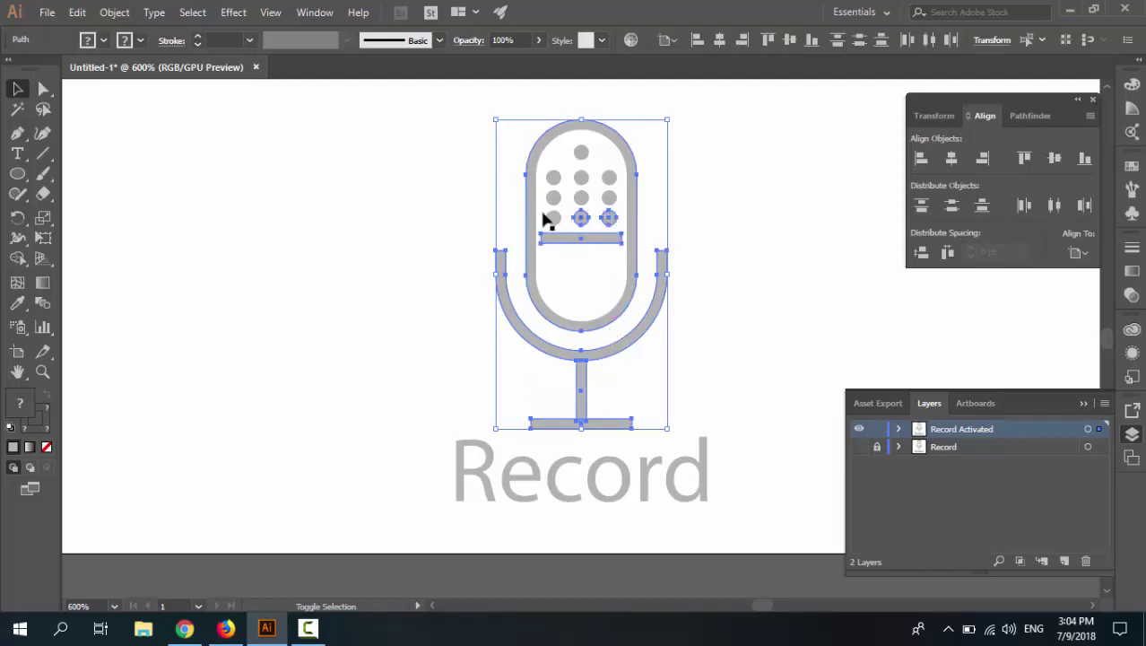
{"action": "left_click", "coordinate": [553, 216], "text": "shift"}
{"action": "left_click", "coordinate": [610, 197], "text": "shift"}
{"action": "left_click", "coordinate": [583, 154], "text": "shift"}
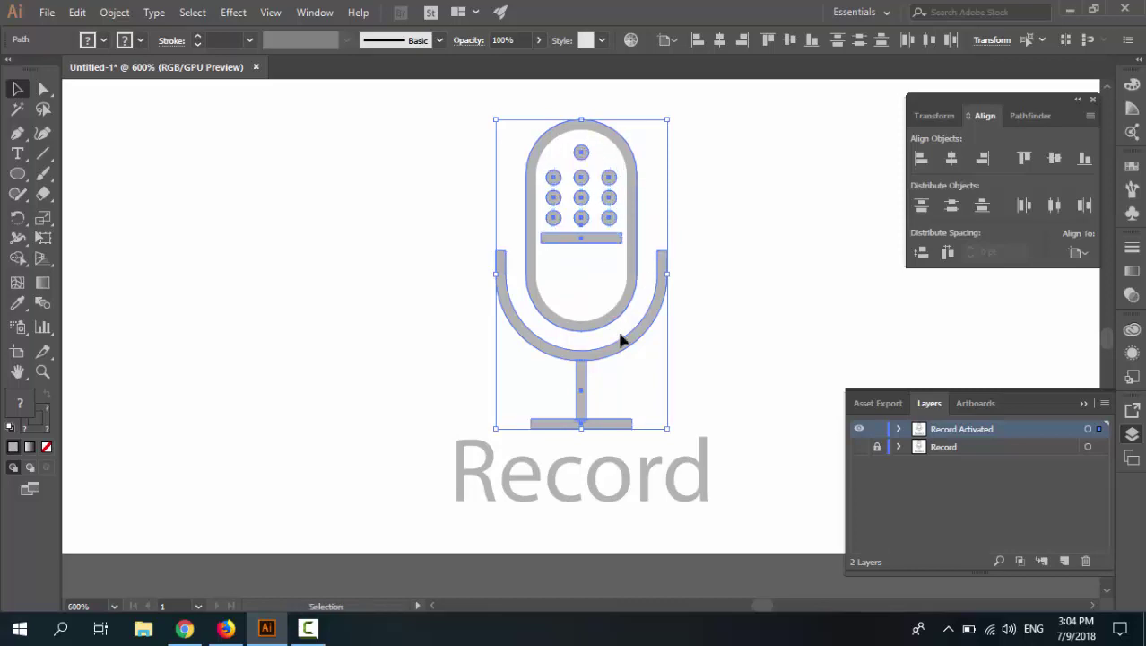
{"action": "left_click", "coordinate": [126, 42]}
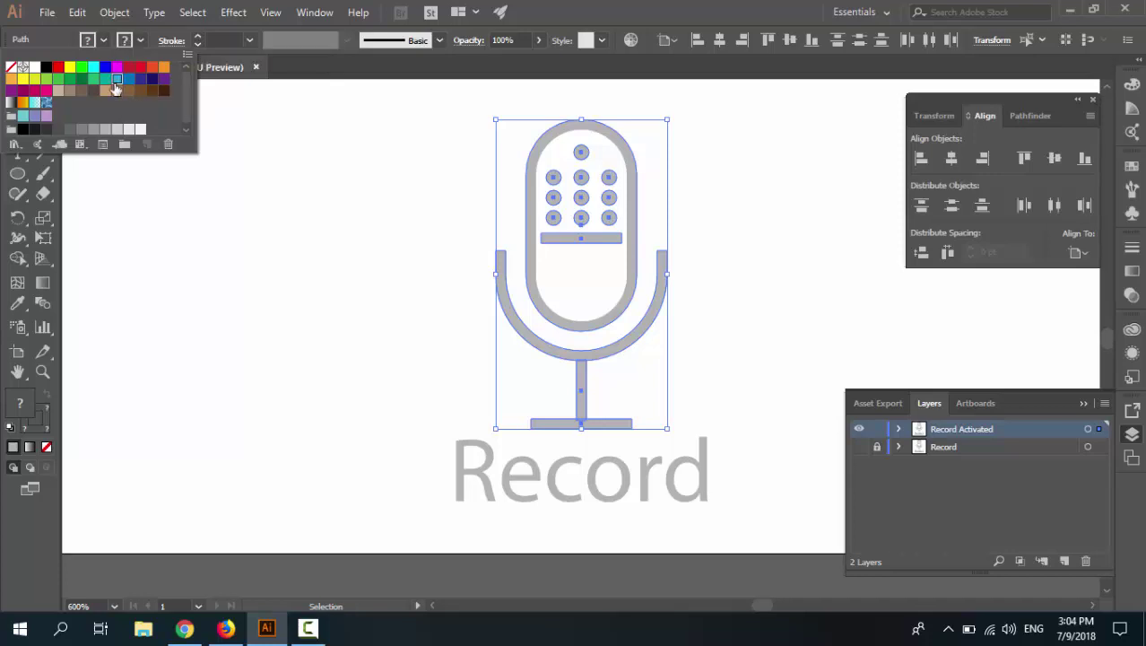
{"action": "left_click", "coordinate": [117, 79]}
{"action": "left_click", "coordinate": [332, 233]}
{"action": "left_click", "coordinate": [372, 278]}
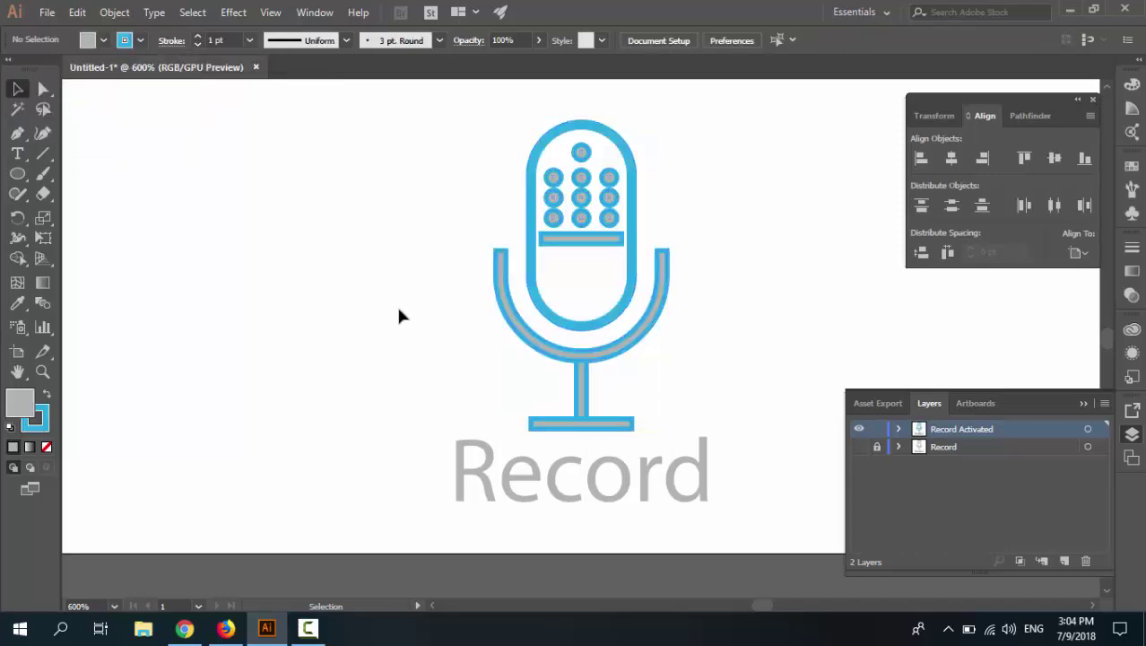
Step: Undo the light blue stroke applied to the microphone parts
{"action": "key", "text": "ctrl+z"}
{"action": "key", "text": "ctrl+z"}
{"action": "key", "text": "ctrl+z"}
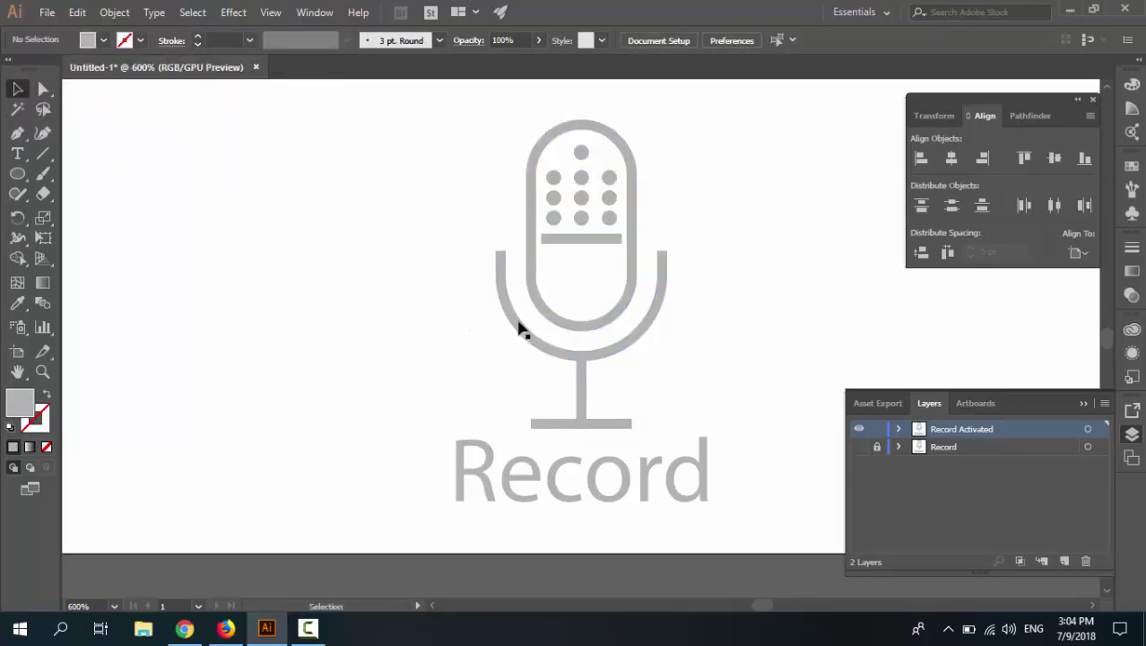
Step: Fill the microphone's rounded body with light blue, remove its gray stroke, and deselect it
{"action": "left_click", "coordinate": [547, 315]}
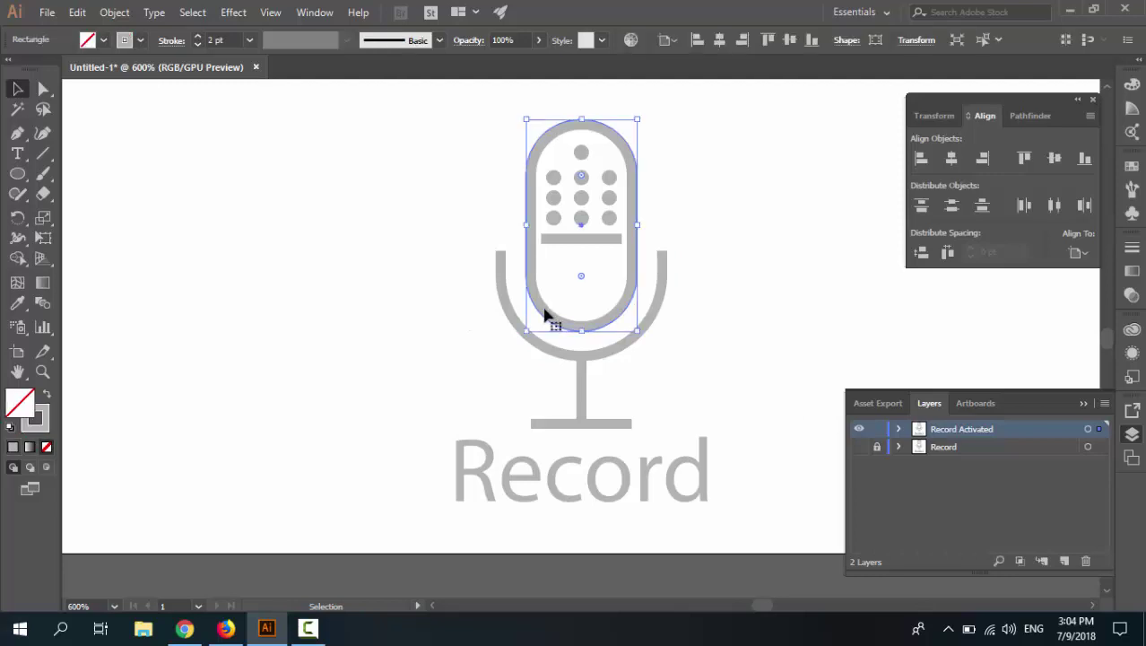
{"action": "left_click", "coordinate": [102, 40]}
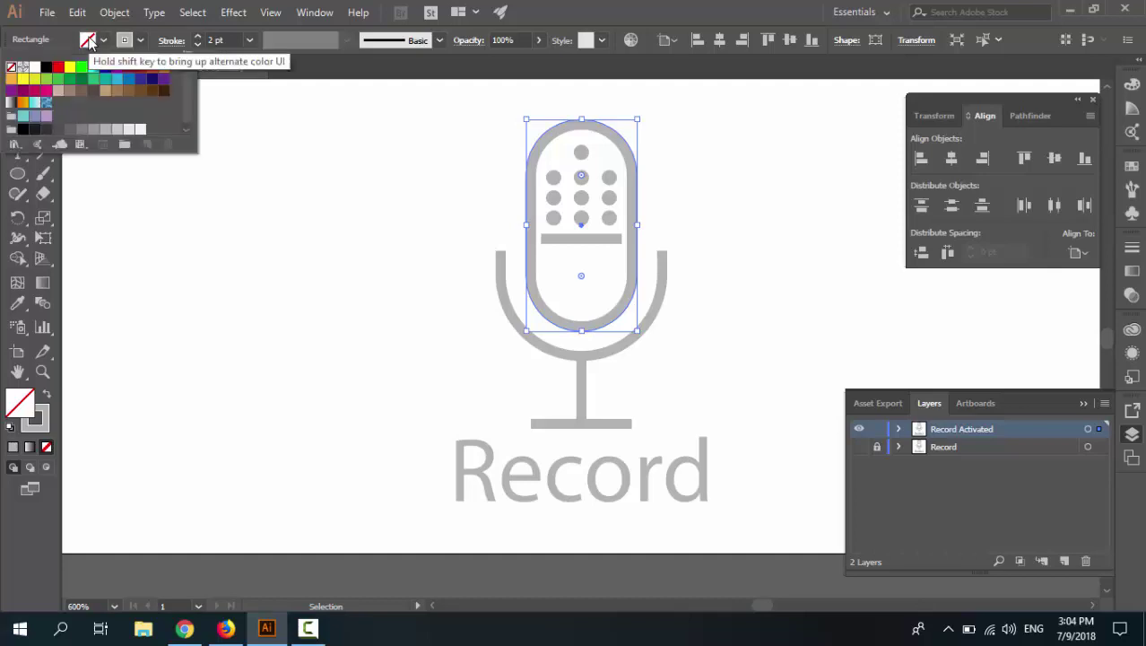
{"action": "left_click", "coordinate": [115, 80]}
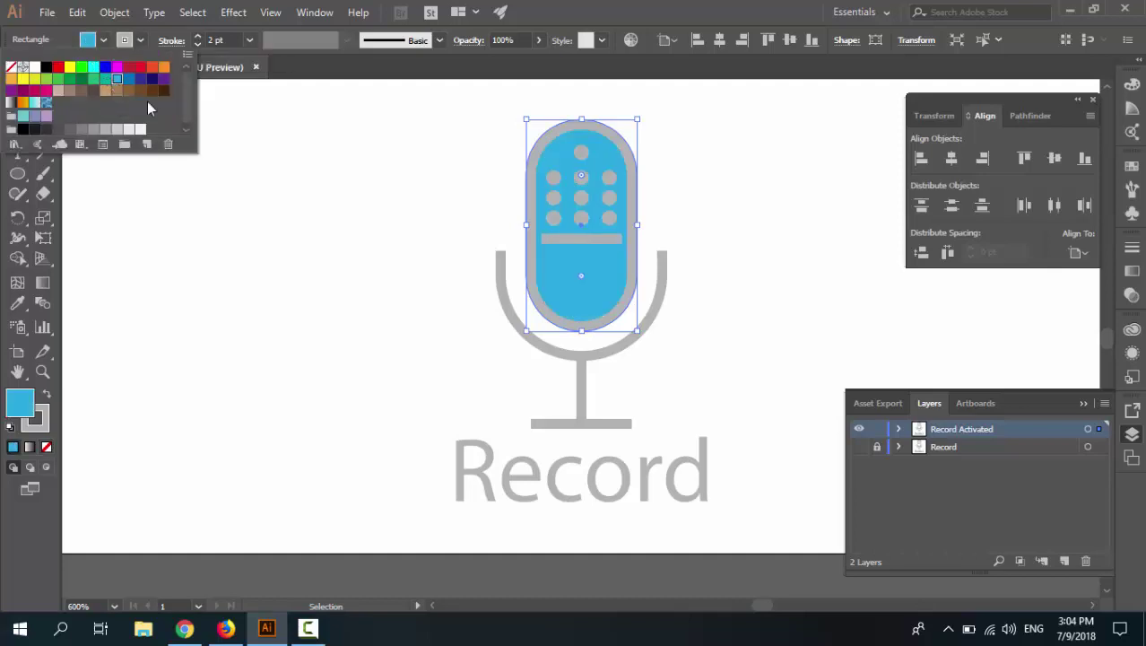
{"action": "left_click", "coordinate": [123, 43]}
{"action": "left_click", "coordinate": [122, 43]}
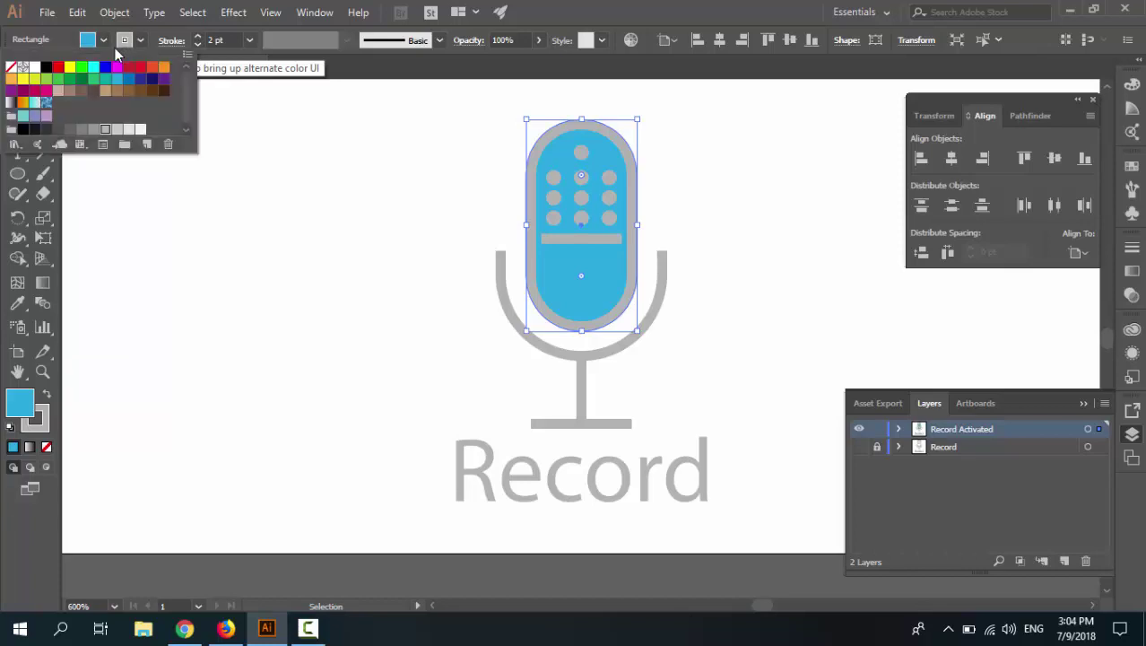
{"action": "left_click", "coordinate": [11, 66]}
{"action": "key", "text": "Escape"}
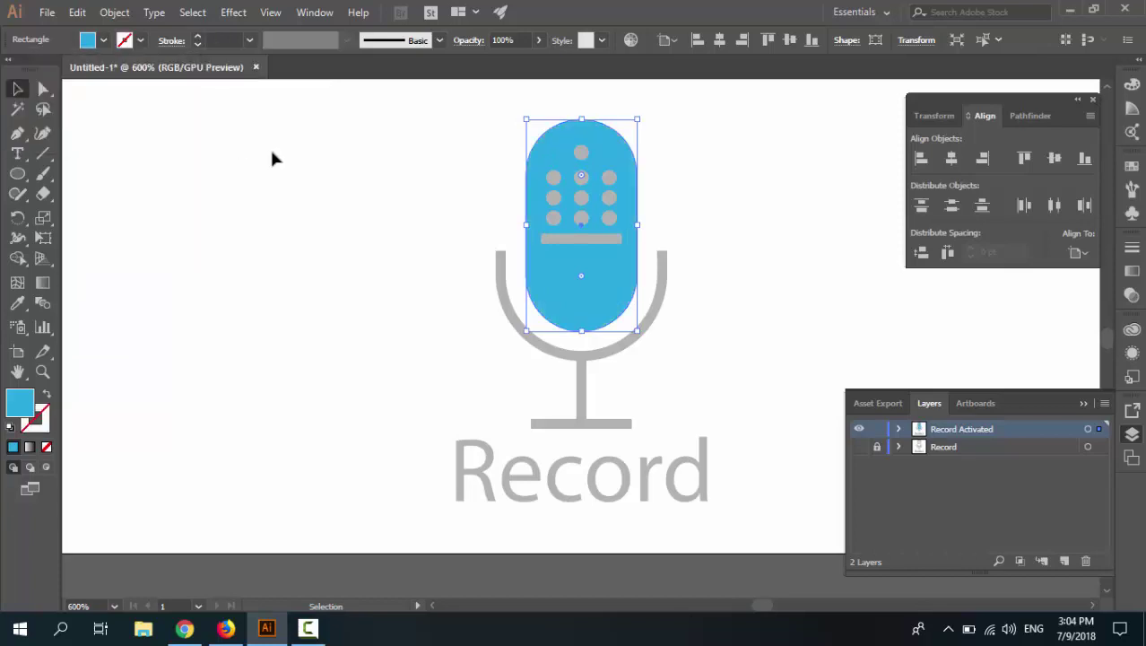
{"action": "left_click", "coordinate": [338, 200]}
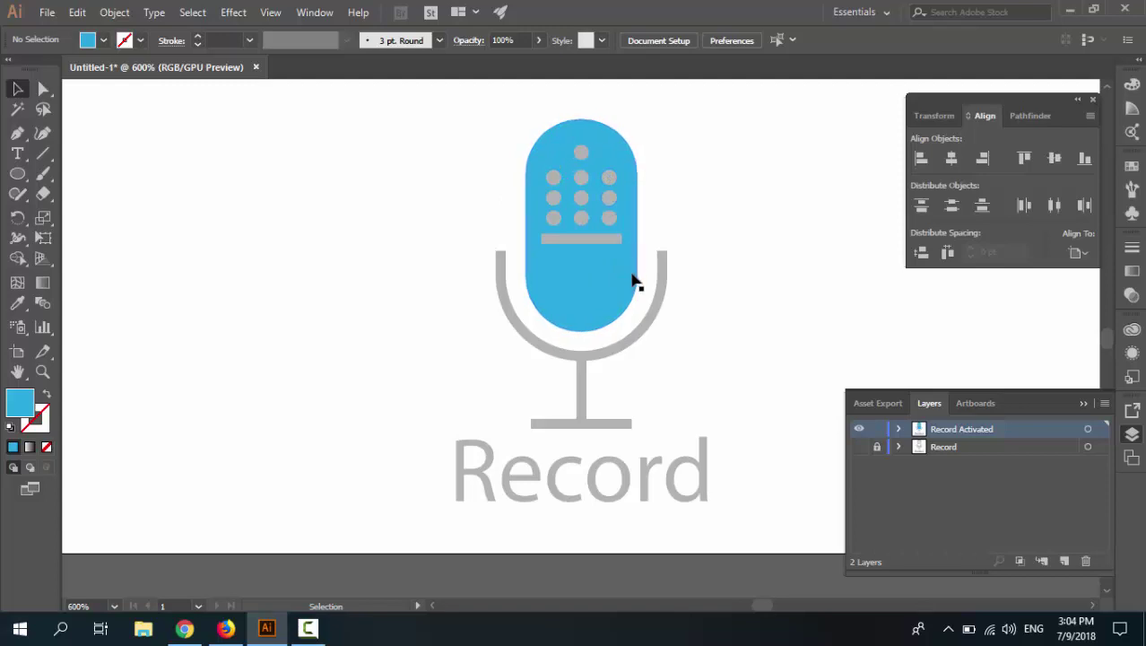
Step: Fill the U-shaped holder around the microphone body with the same light blue and deselect it
{"action": "left_click", "coordinate": [632, 341]}
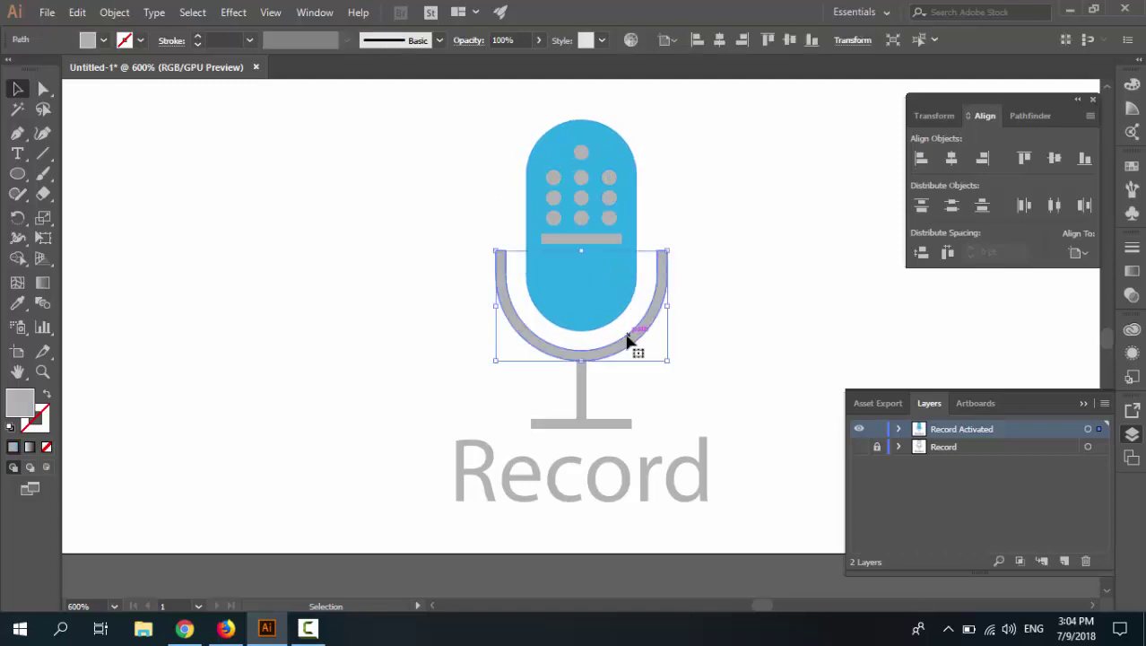
{"action": "left_click", "coordinate": [93, 42]}
{"action": "left_click", "coordinate": [118, 79]}
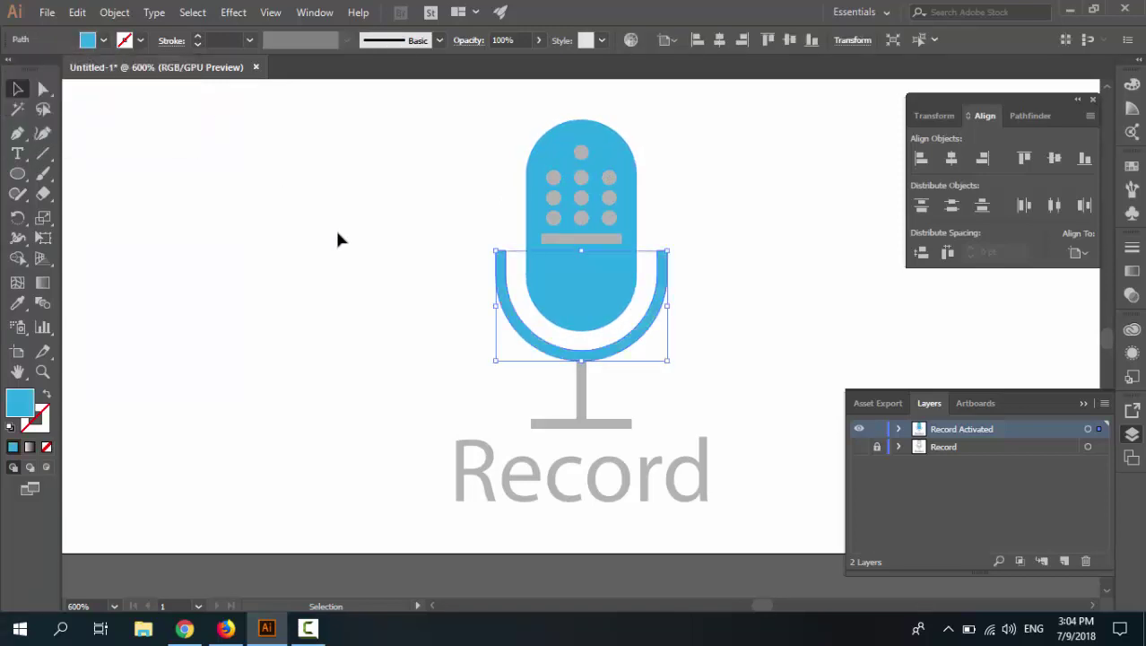
{"action": "left_click", "coordinate": [377, 260]}
Step: Fill the microphone's vertical stem and horizontal base with the same light blue
{"action": "left_click", "coordinate": [581, 386]}
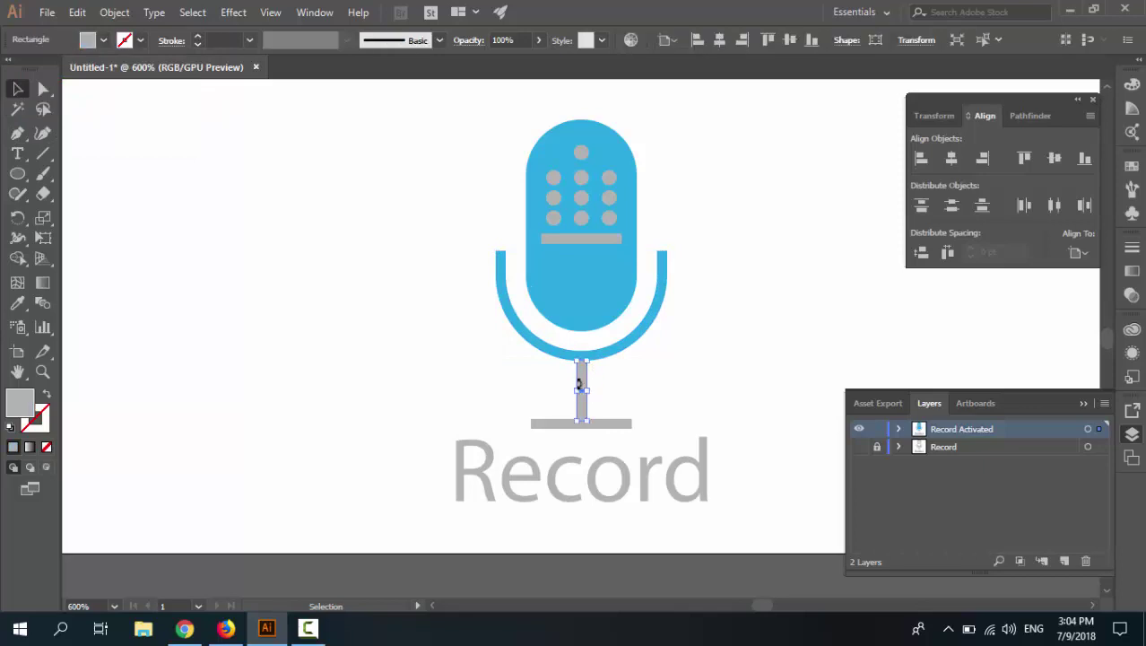
{"action": "left_click", "coordinate": [561, 424], "text": "shift"}
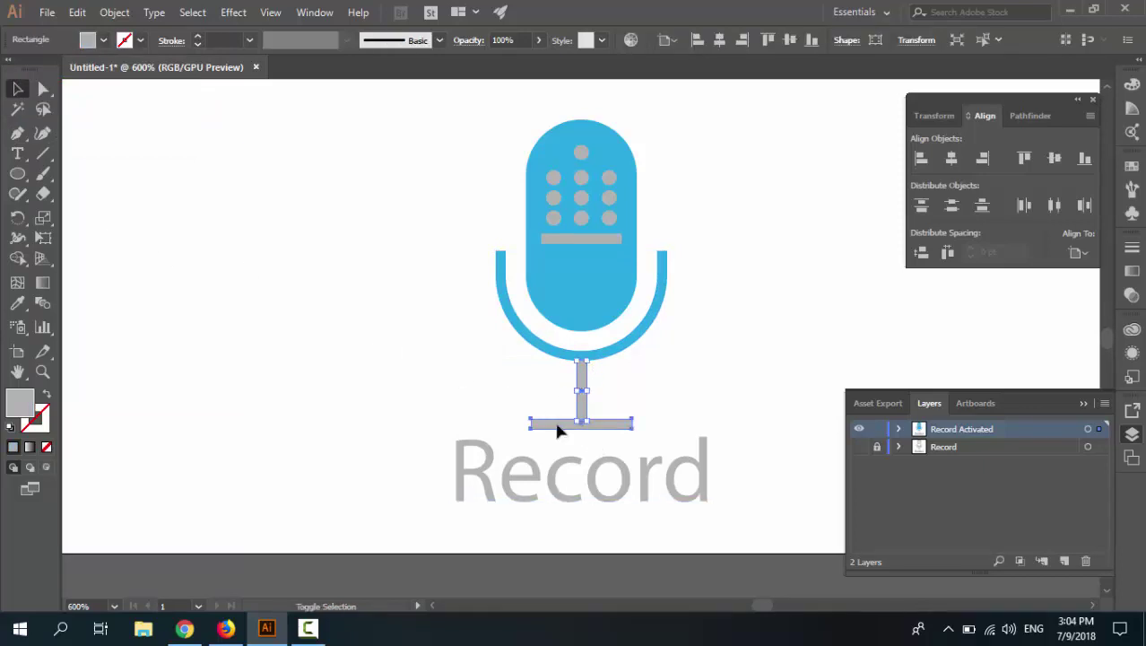
{"action": "left_click", "coordinate": [88, 40]}
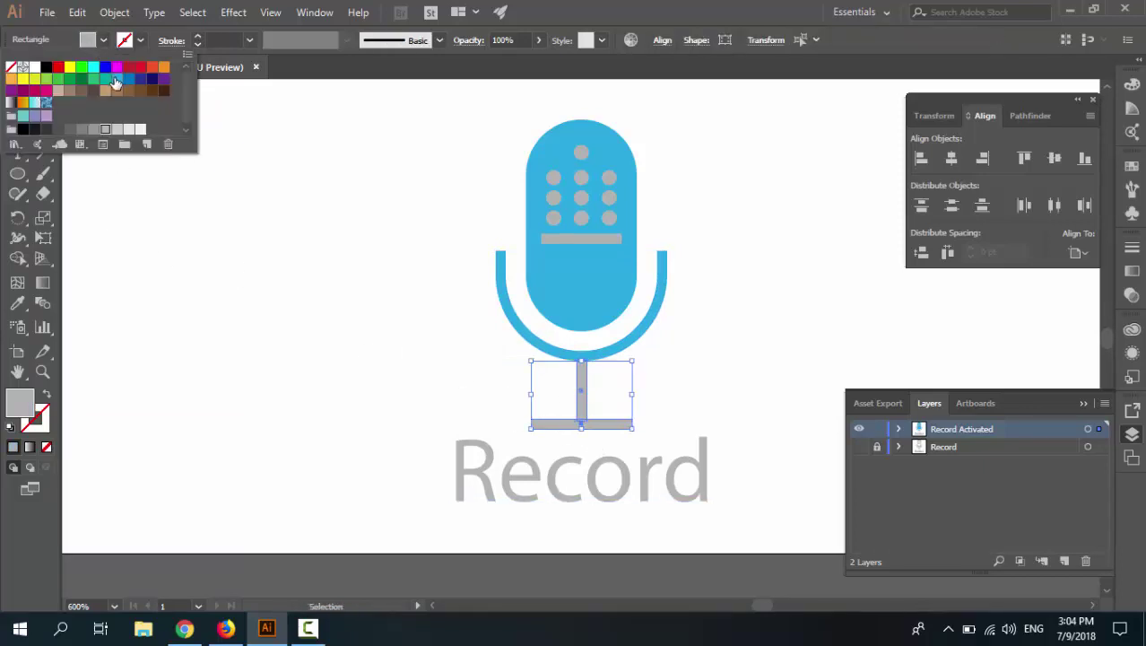
{"action": "left_click", "coordinate": [115, 81]}
Step: Change the "Record" label's fill to the same light blue and deselect it
{"action": "left_click", "coordinate": [475, 480]}
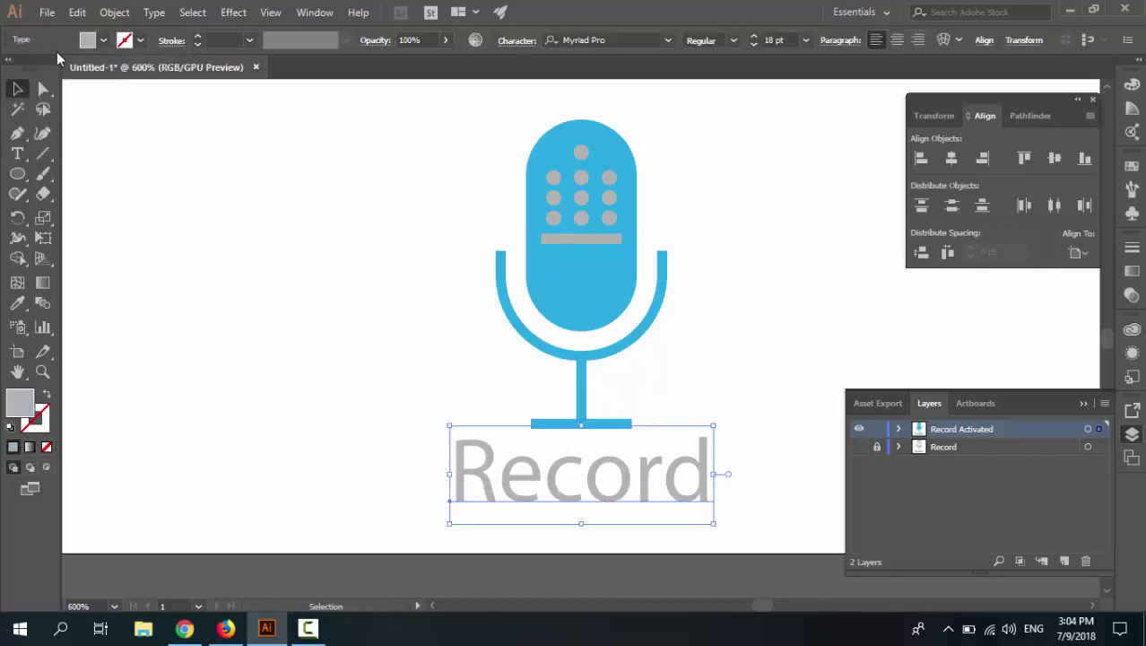
{"action": "left_click", "coordinate": [86, 40]}
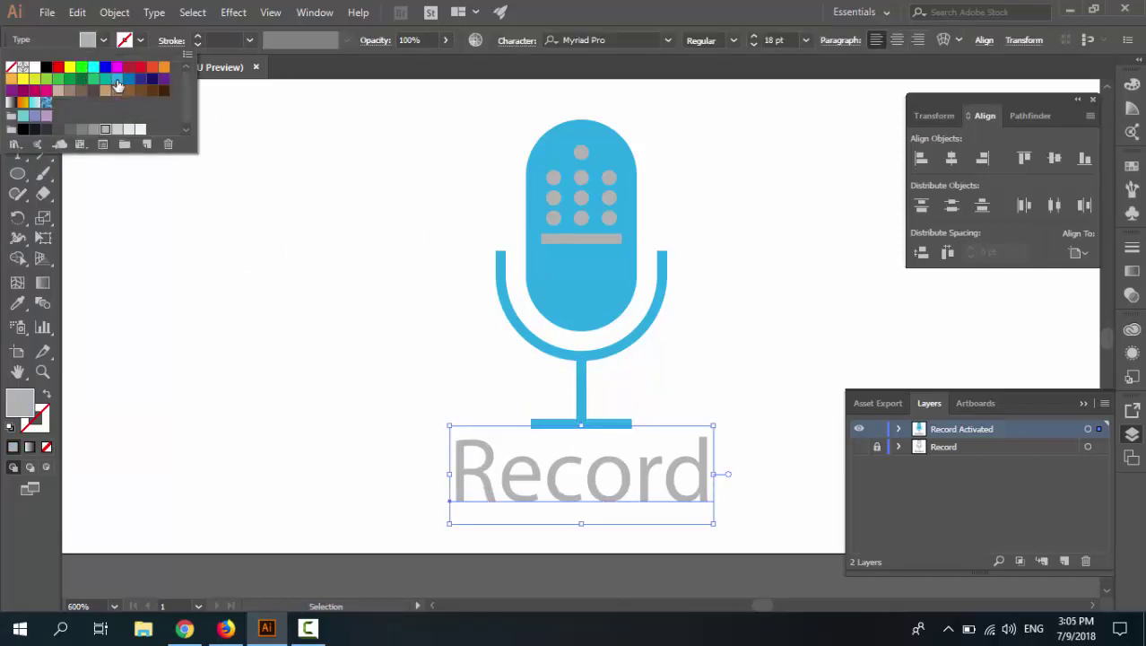
{"action": "left_click", "coordinate": [115, 81]}
{"action": "left_click", "coordinate": [308, 280]}
{"action": "scroll", "coordinate": [601, 358], "scroll_direction": "up", "scroll_amount": 3}
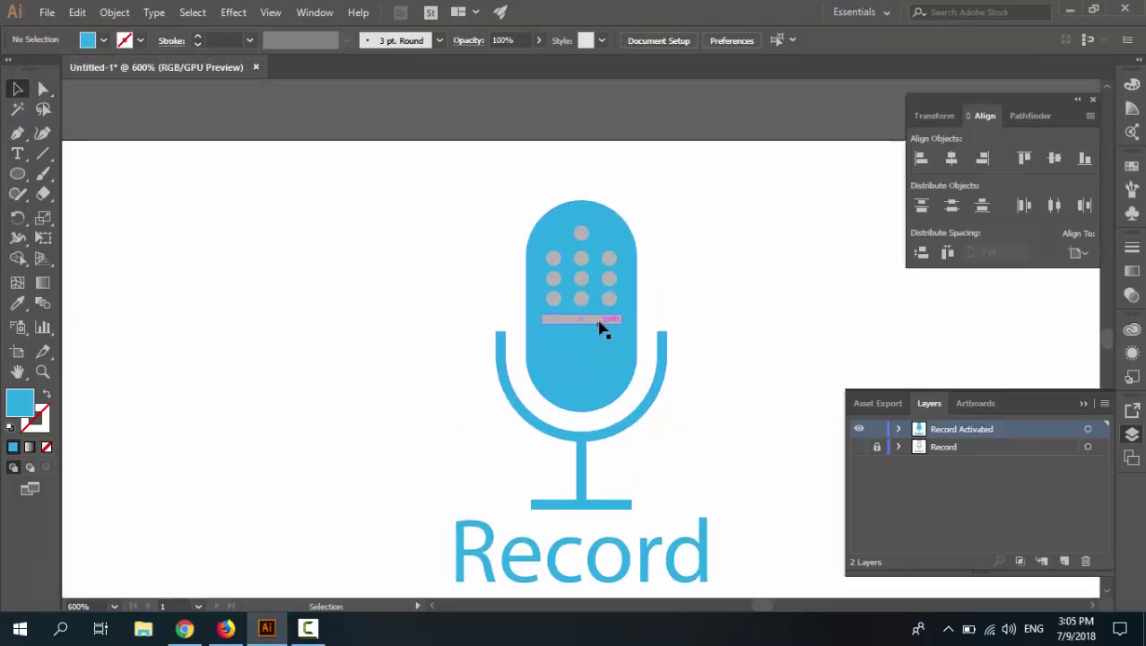
{"action": "left_click", "coordinate": [601, 328]}
{"action": "left_click", "coordinate": [691, 291]}
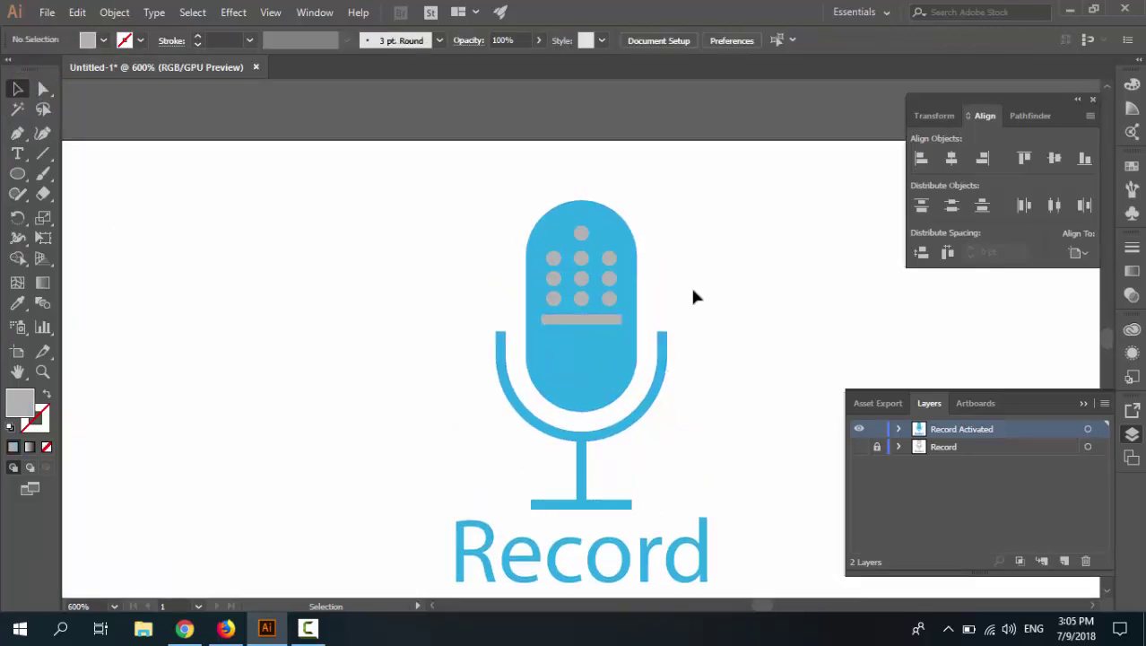
{"action": "scroll", "coordinate": [708, 340], "scroll_direction": "down", "scroll_amount": 2}
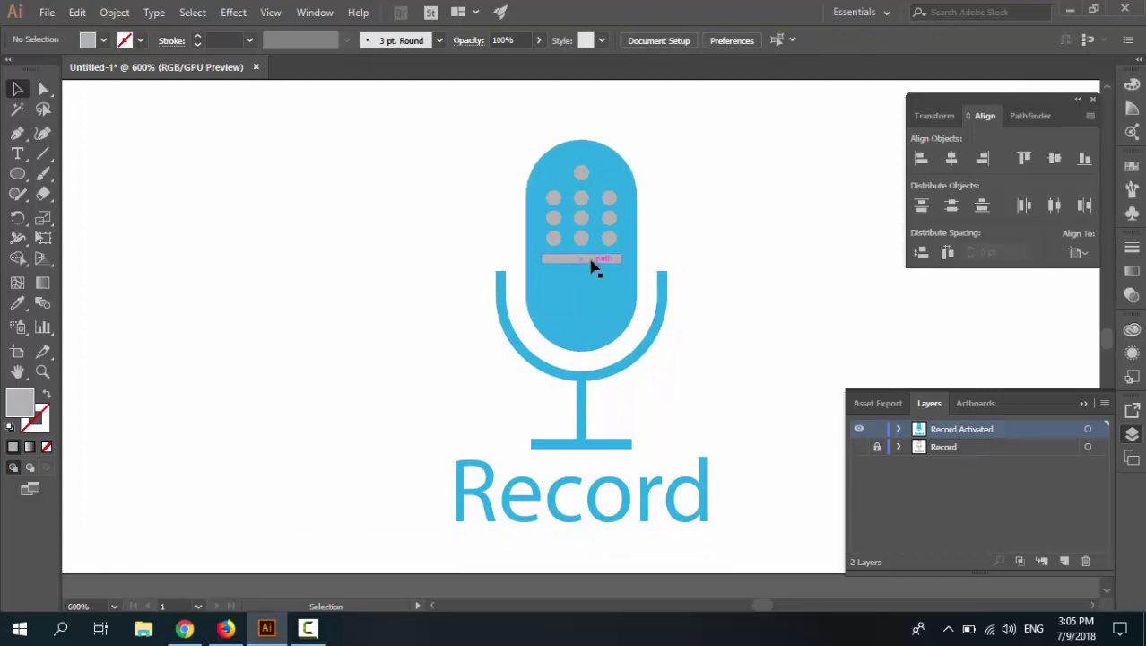
Step: Combine the gray bar and all ten gray circles on the microphone body into one compound path, and deselect it
{"action": "left_click", "coordinate": [585, 259]}
{"action": "key", "text": "a"}
{"action": "key", "text": "ctrl+="}
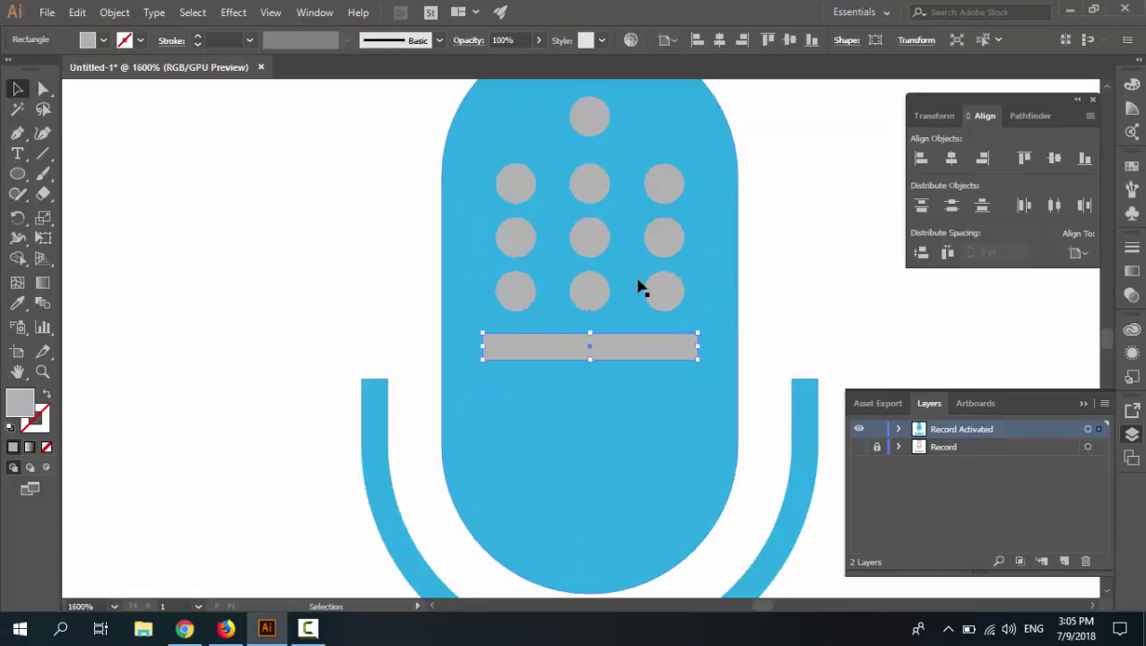
{"action": "left_click", "coordinate": [665, 291], "text": "shift"}
{"action": "left_click", "coordinate": [594, 292], "text": "shift"}
{"action": "left_click", "coordinate": [518, 288], "text": "shift"}
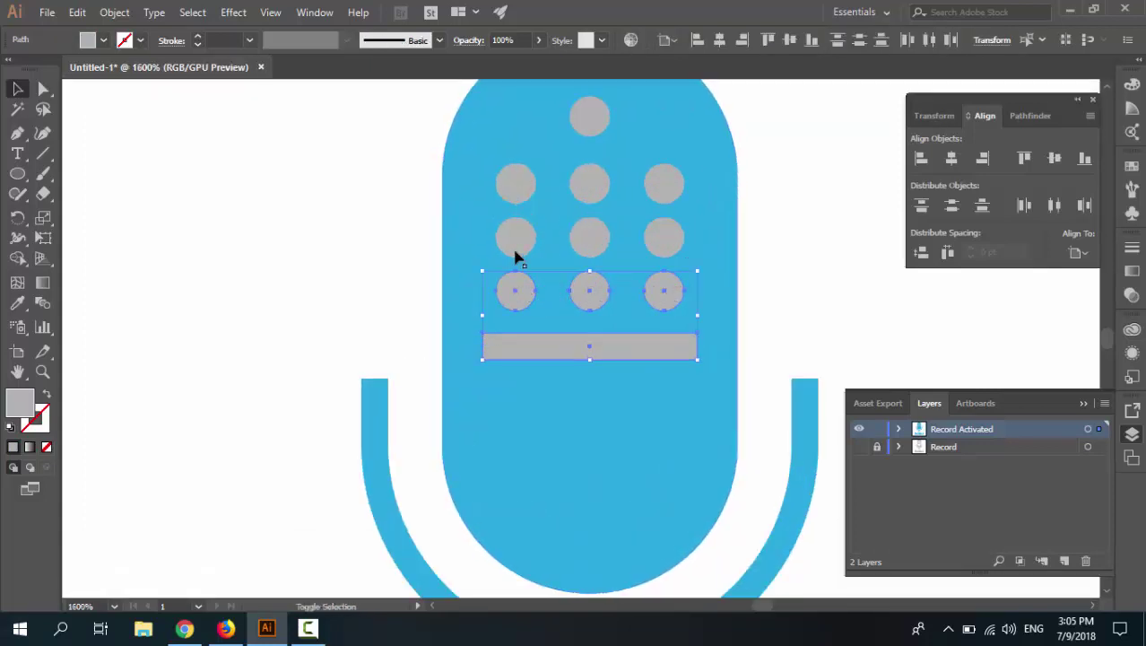
{"action": "left_click", "coordinate": [515, 249], "text": "shift"}
{"action": "left_click", "coordinate": [588, 235], "text": "shift"}
{"action": "left_click", "coordinate": [657, 240], "text": "shift"}
{"action": "left_click", "coordinate": [665, 188], "text": "shift"}
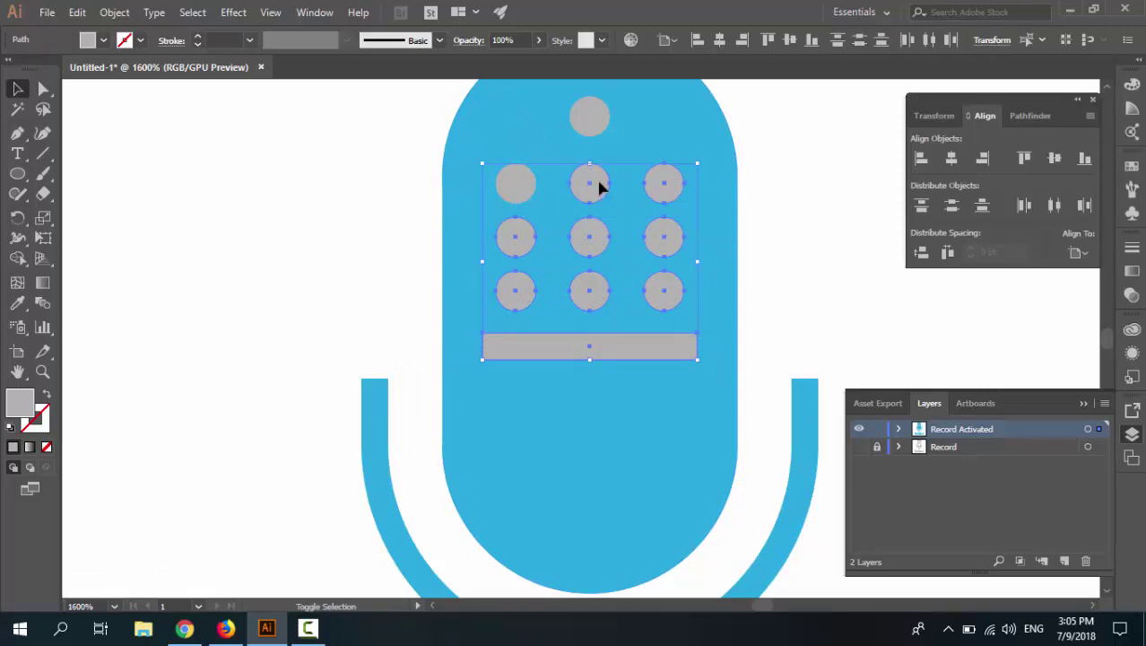
{"action": "left_click", "coordinate": [598, 184], "text": "shift"}
{"action": "left_click", "coordinate": [525, 177], "text": "shift"}
{"action": "left_click", "coordinate": [588, 114], "text": "shift"}
{"action": "scroll", "coordinate": [601, 307], "scroll_direction": "up", "scroll_amount": 3}
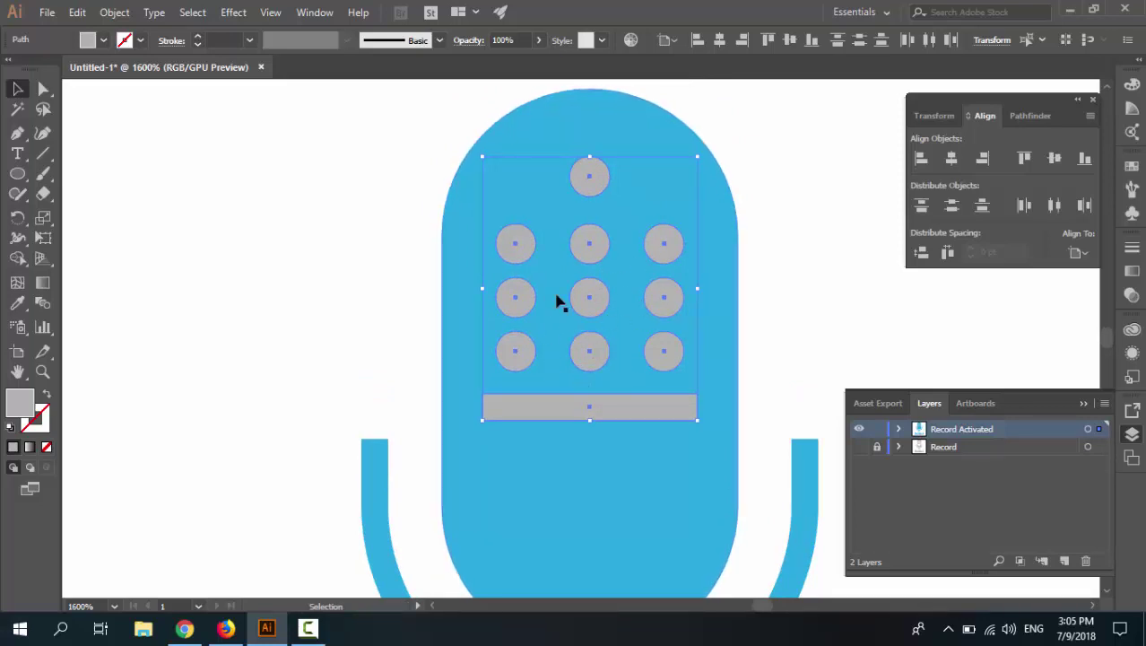
{"action": "left_click", "coordinate": [115, 13]}
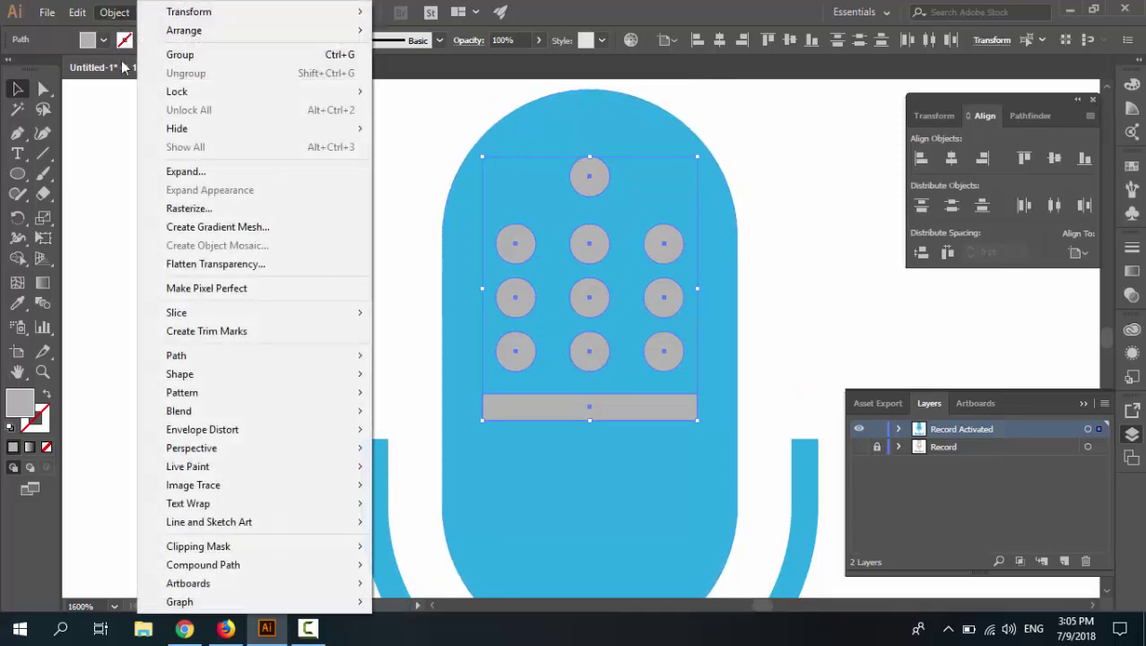
{"action": "mouse_move", "coordinate": [191, 565]}
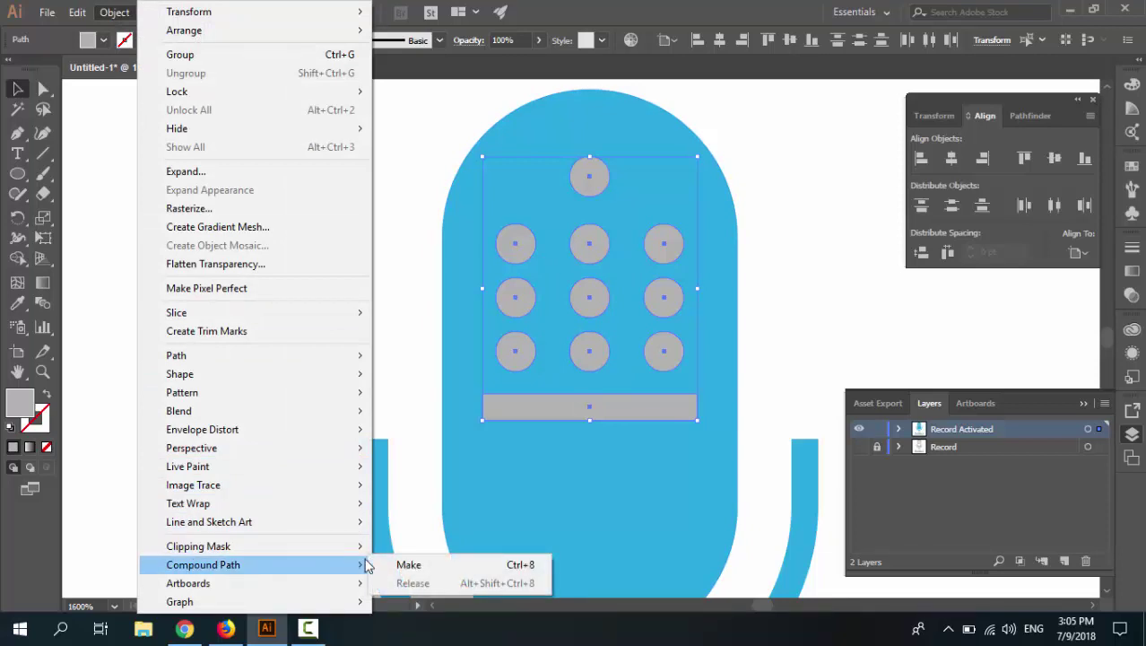
{"action": "left_click", "coordinate": [404, 565]}
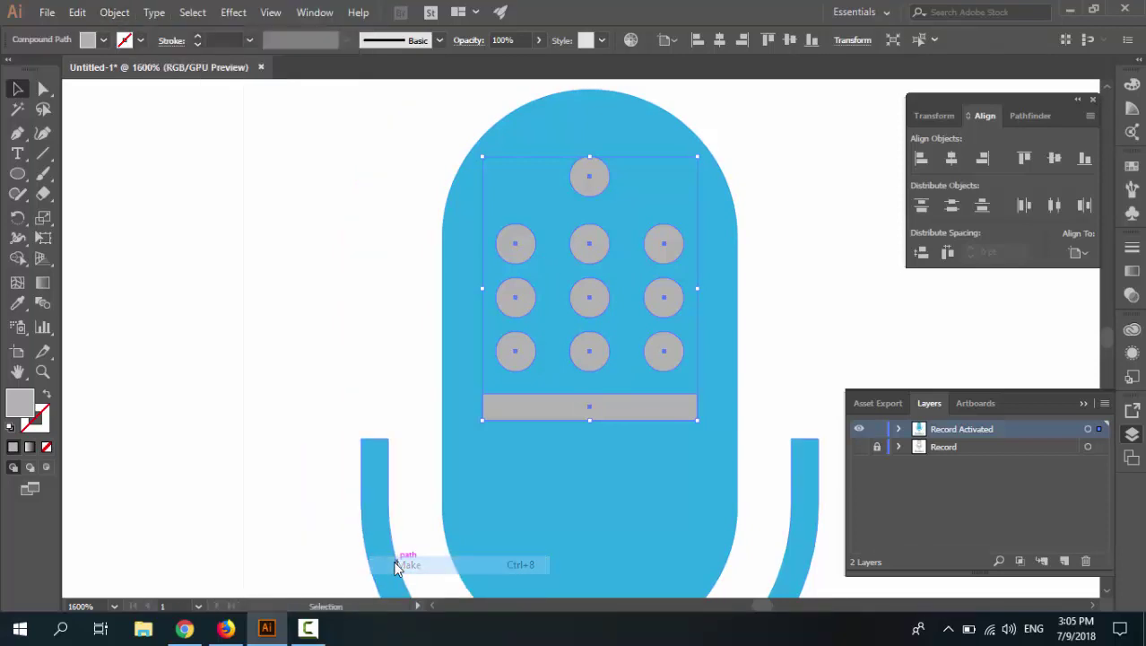
{"action": "left_click", "coordinate": [789, 192]}
{"action": "left_click", "coordinate": [662, 248]}
{"action": "left_click", "coordinate": [745, 247]}
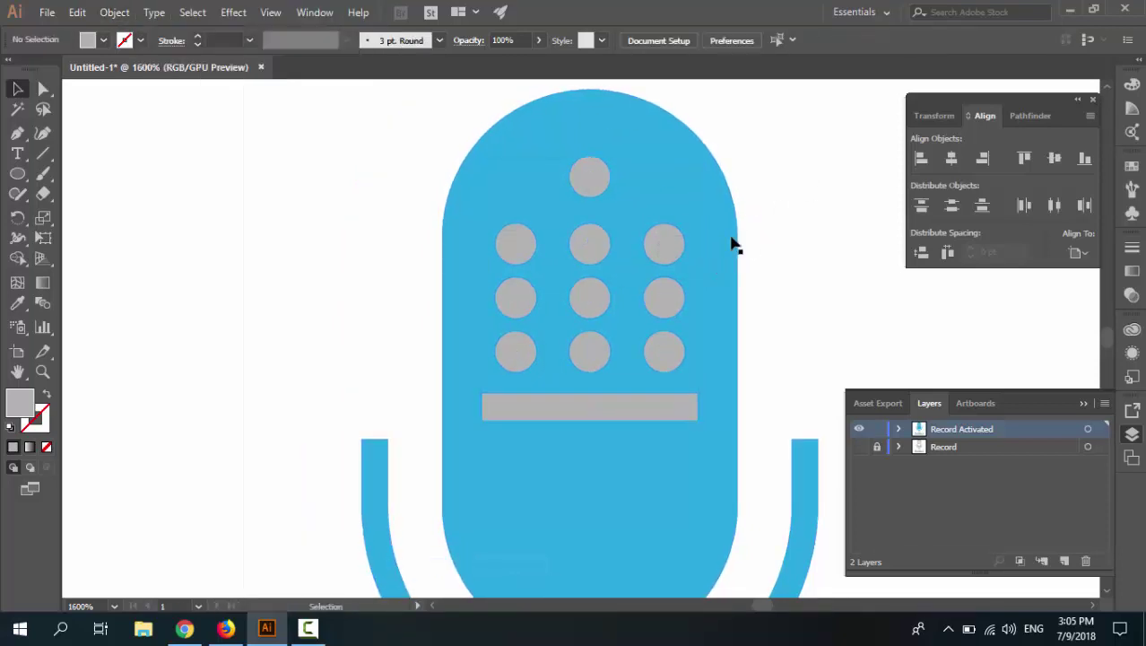
Step: Cut the compound path of circles and bar out of the blue microphone body with Minus Front, and deselect the result
{"action": "left_click", "coordinate": [698, 168]}
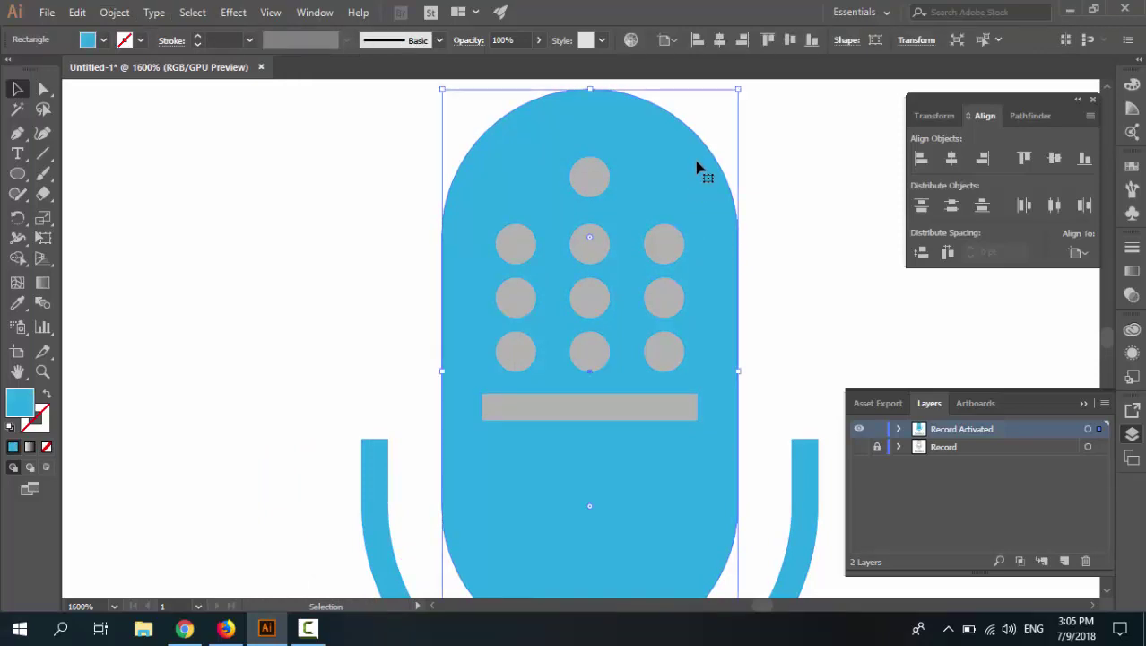
{"action": "left_click", "coordinate": [660, 249], "text": "shift"}
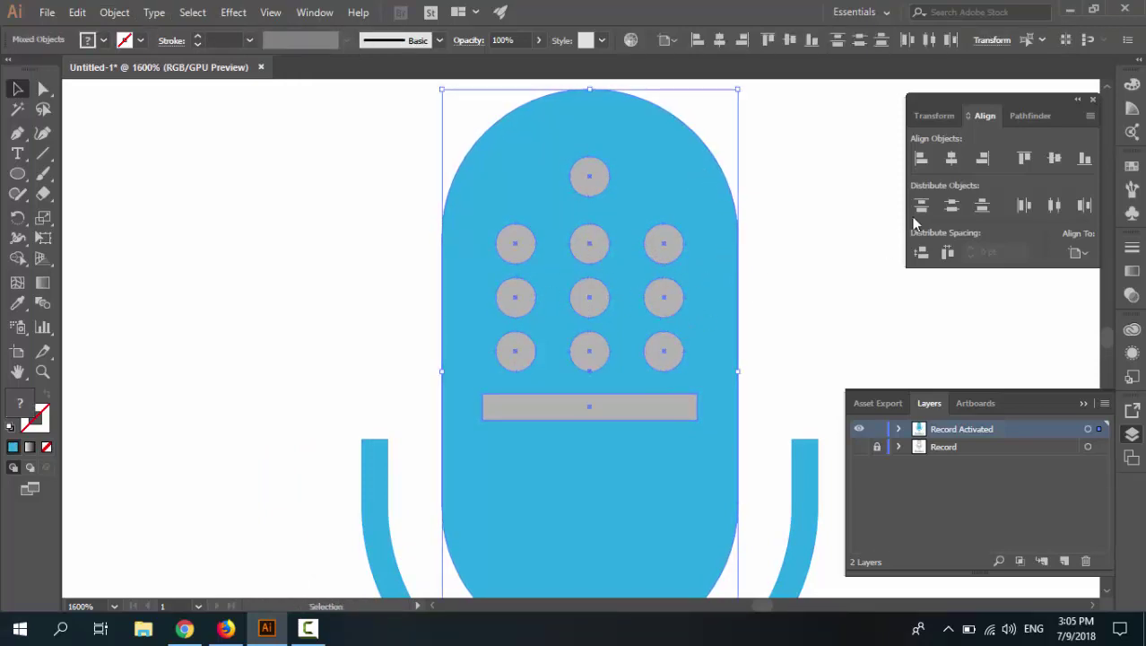
{"action": "left_click", "coordinate": [1022, 116]}
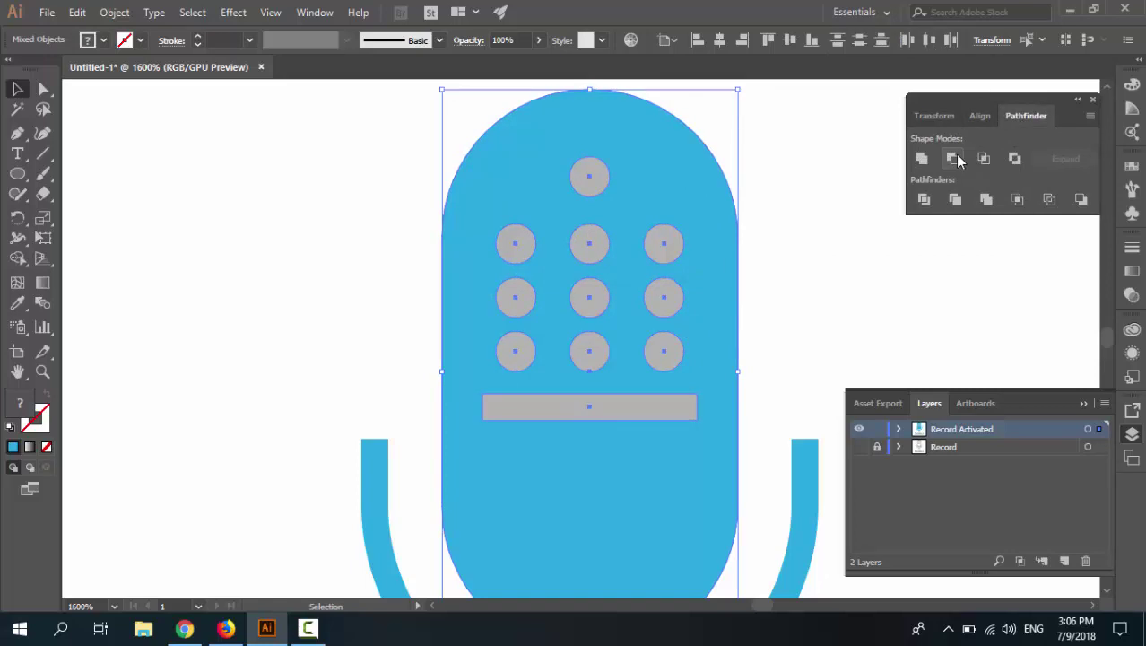
{"action": "left_click", "coordinate": [953, 159]}
{"action": "left_click", "coordinate": [789, 249]}
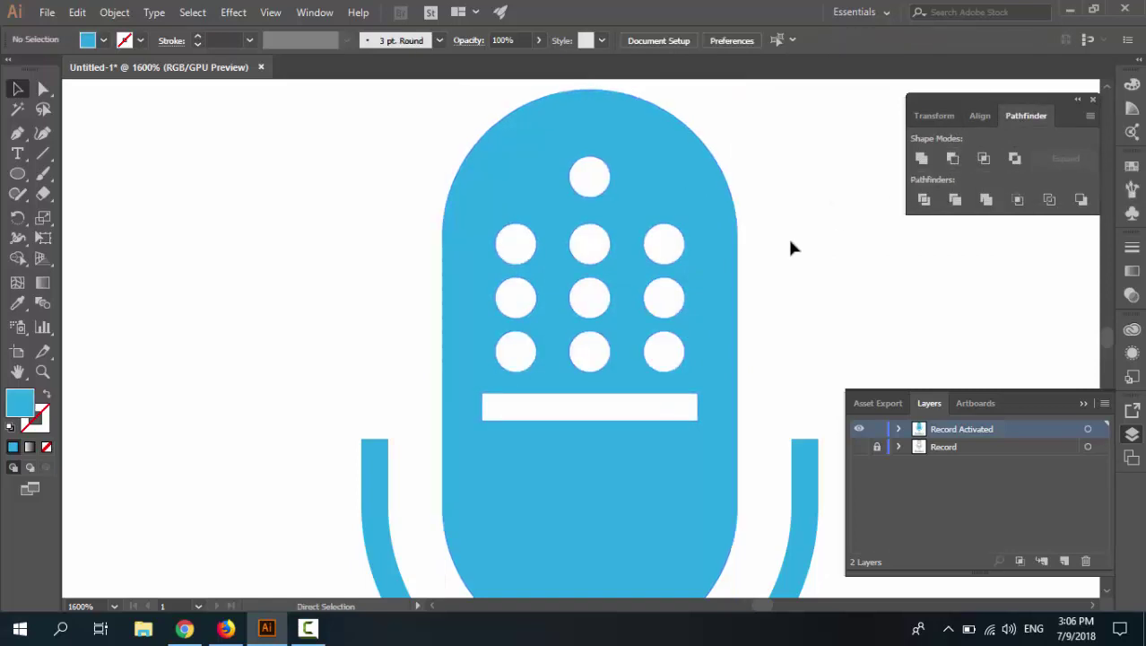
Step: Fill the gray "Record" label below the microphone with the same light blue and deselect it
{"action": "key", "text": "ctrl+minus"}
{"action": "key", "text": "ctrl+minus"}
{"action": "key", "text": "ctrl+minus"}
{"action": "key", "text": "ctrl+minus"}
{"action": "key", "text": "ctrl+plus"}
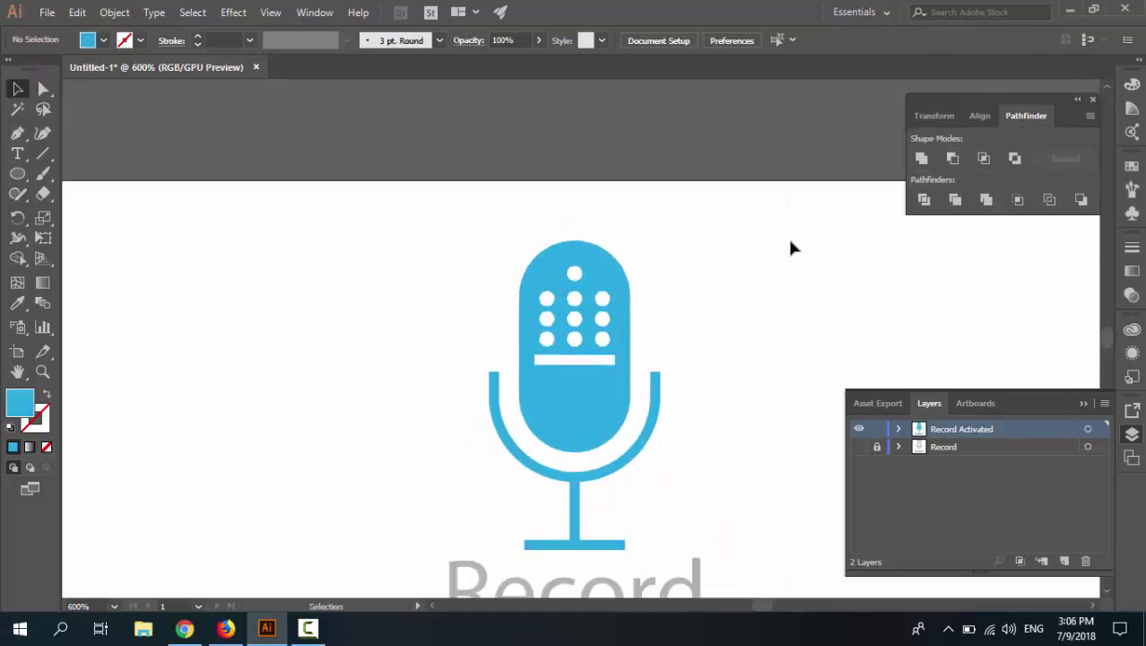
{"action": "scroll", "coordinate": [708, 353], "scroll_direction": "down", "scroll_amount": 3}
{"action": "left_click", "coordinate": [582, 460]}
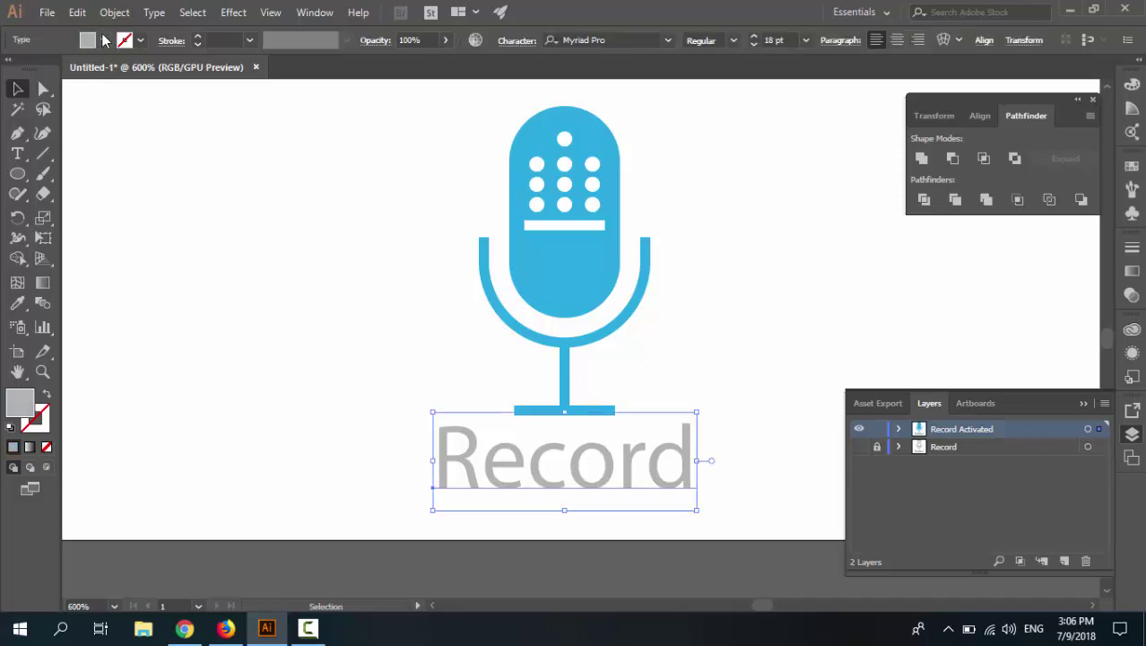
{"action": "left_click", "coordinate": [103, 41]}
{"action": "left_click", "coordinate": [113, 82]}
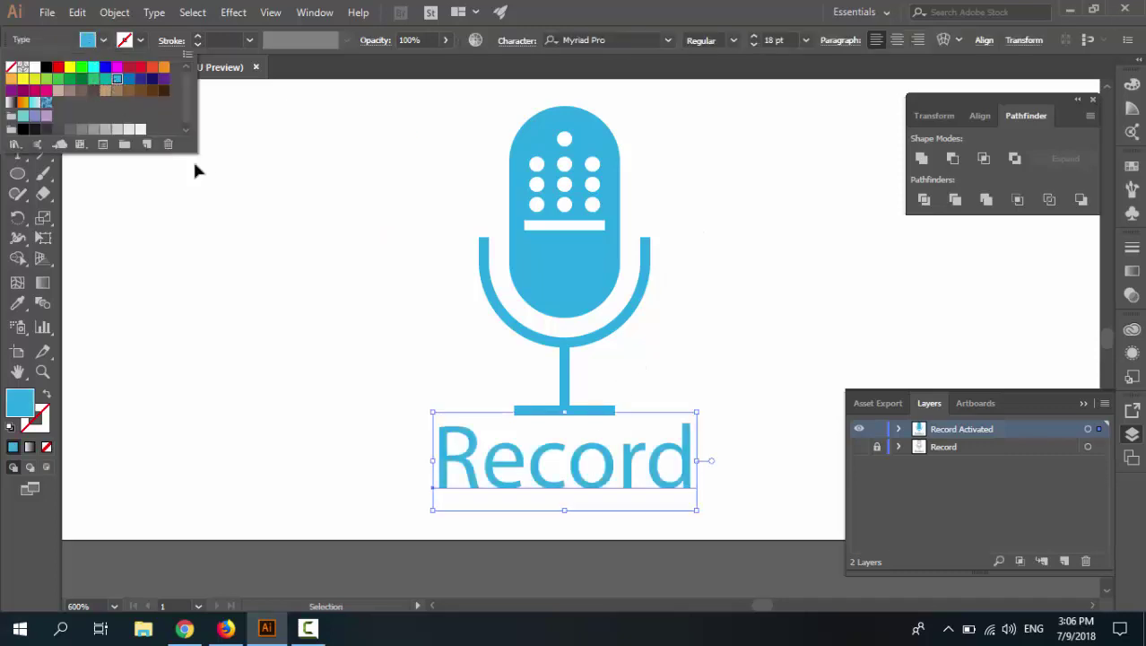
{"action": "left_click", "coordinate": [760, 382]}
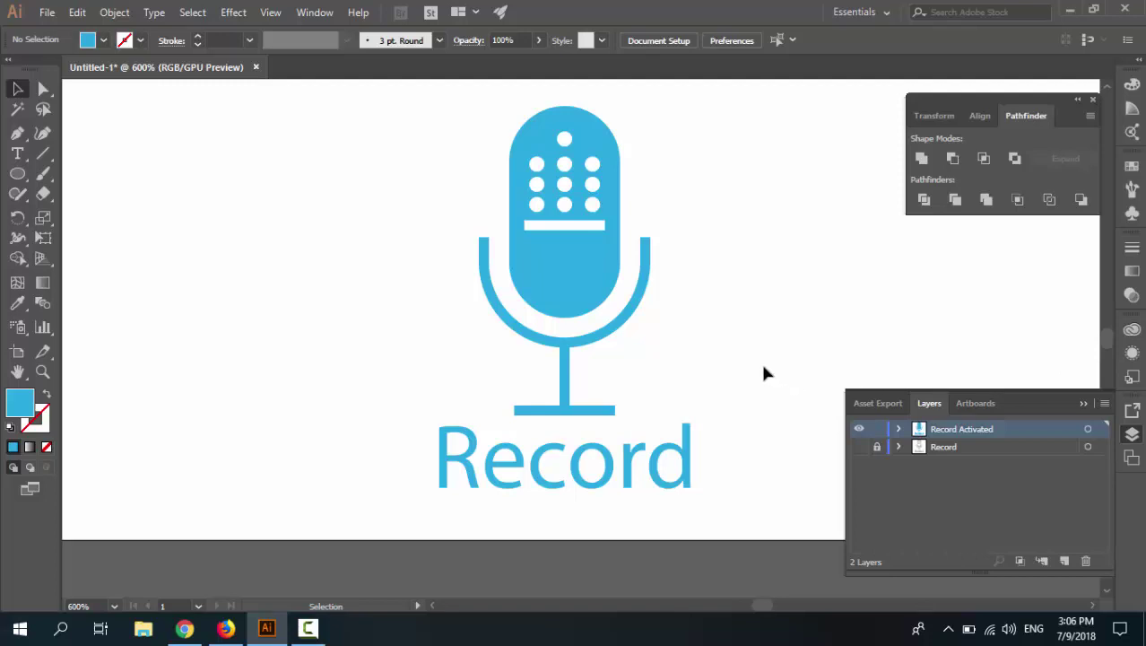
Step: Compare the gray and blue icons by alternating the visibility of the Record and Record Activated layers, ending with only Record Activated shown
{"action": "scroll", "coordinate": [734, 358], "scroll_direction": "up", "scroll_amount": 1}
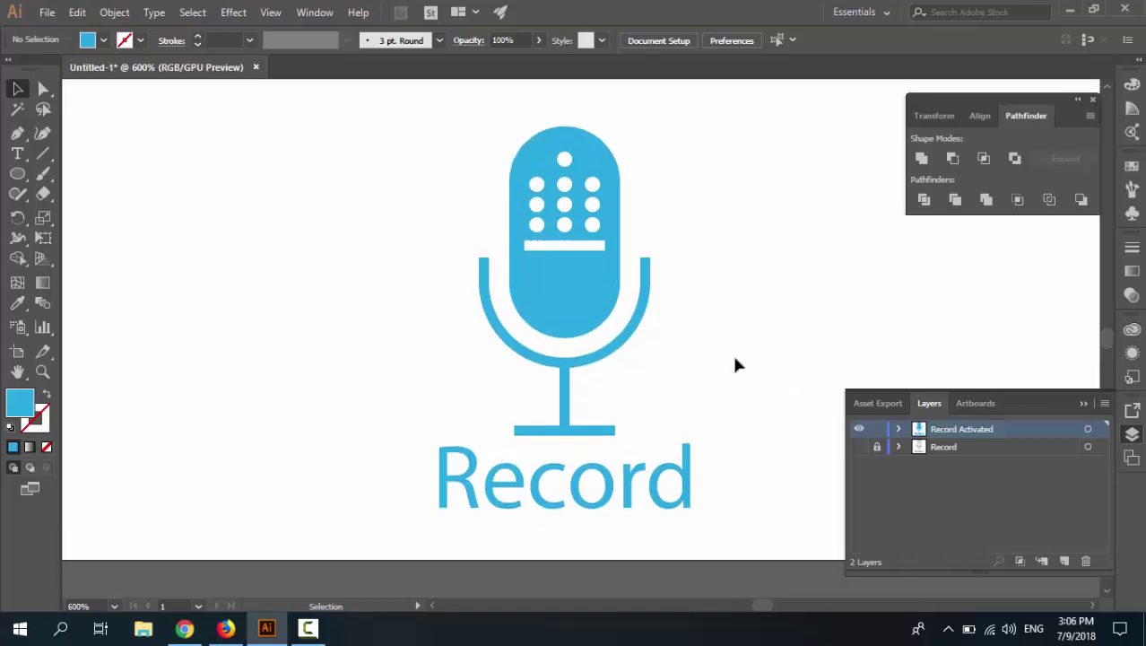
{"action": "left_click", "coordinate": [859, 448]}
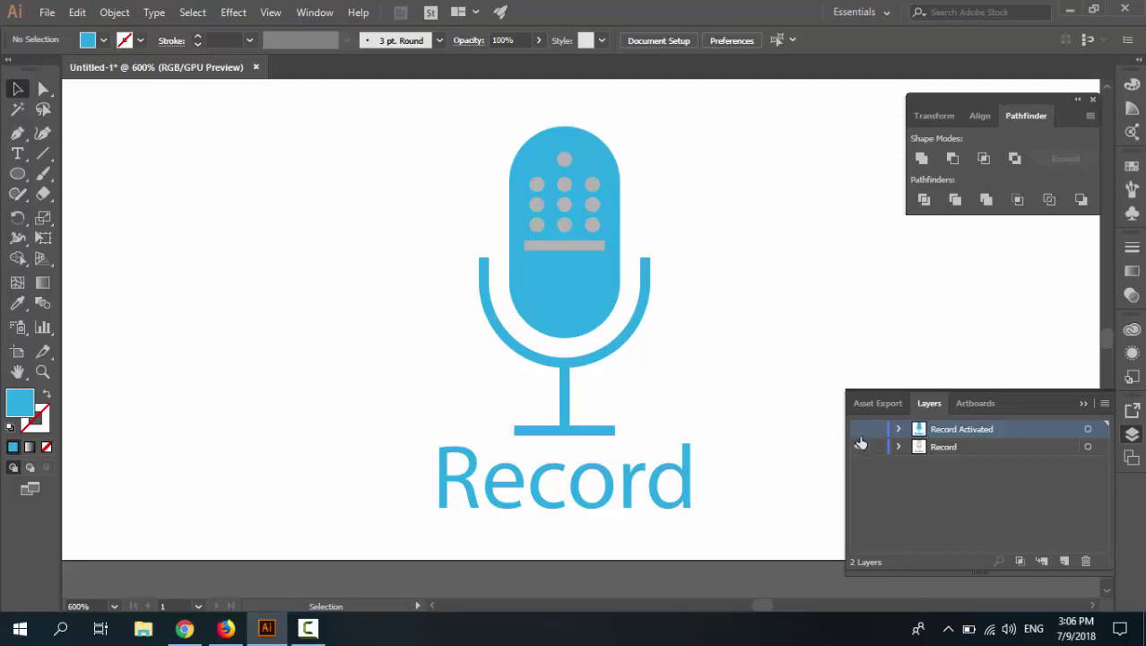
{"action": "left_click", "coordinate": [859, 434]}
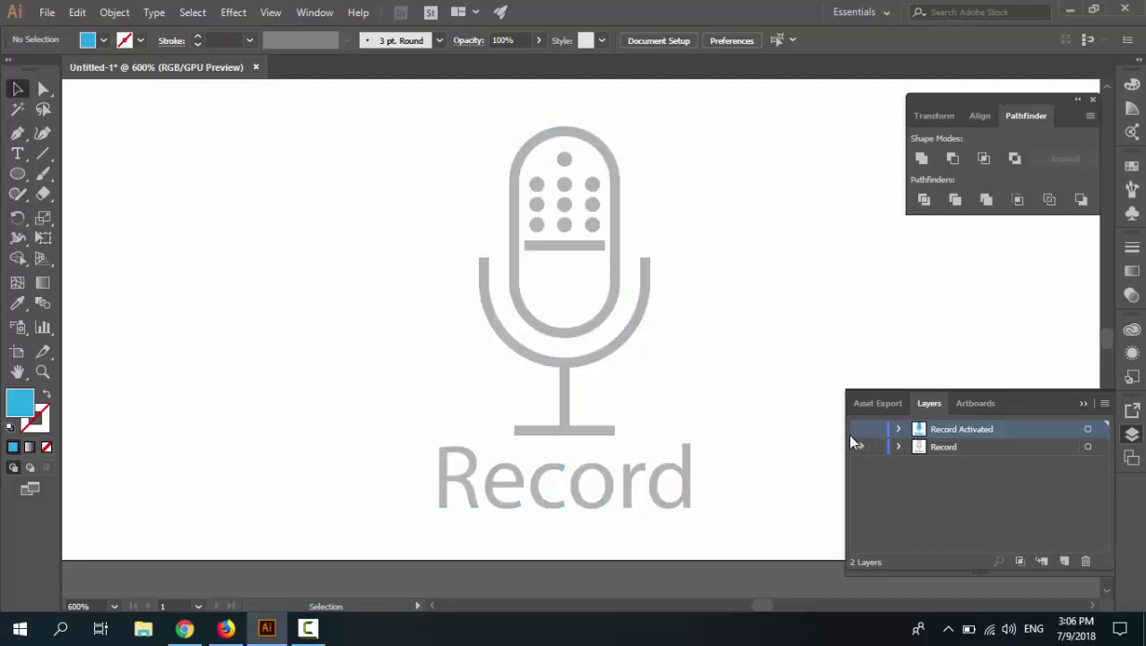
{"action": "left_click", "coordinate": [859, 447]}
{"action": "left_click", "coordinate": [859, 429]}
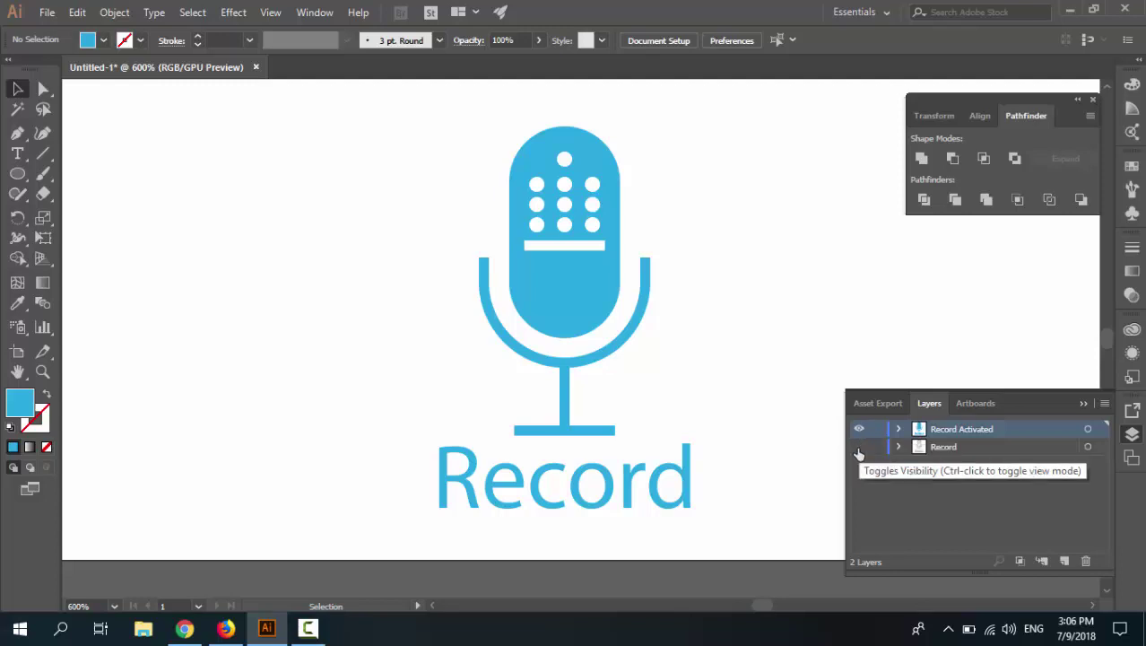
{"action": "left_click", "coordinate": [859, 448]}
{"action": "left_click", "coordinate": [859, 428]}
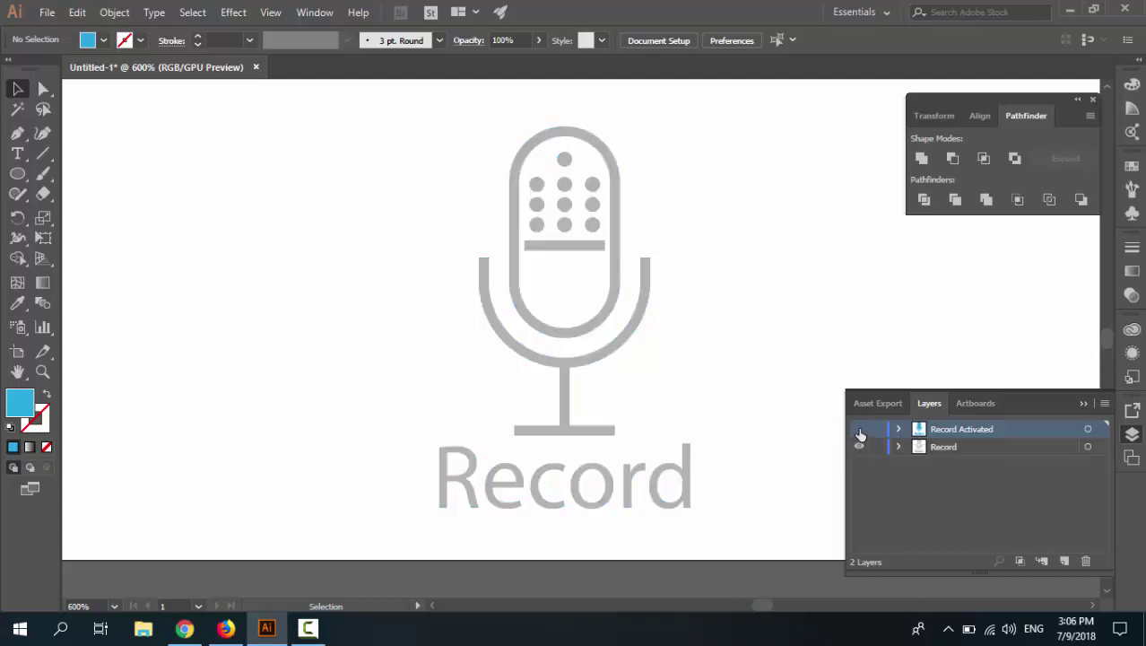
{"action": "left_click", "coordinate": [859, 429]}
{"action": "left_click", "coordinate": [859, 447]}
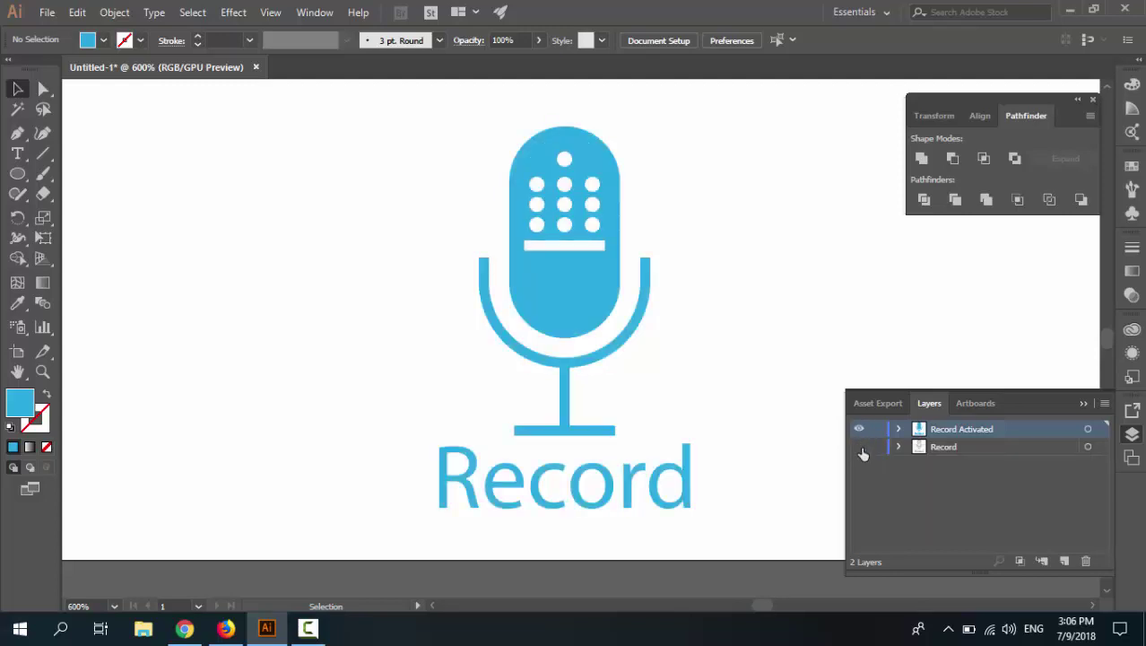